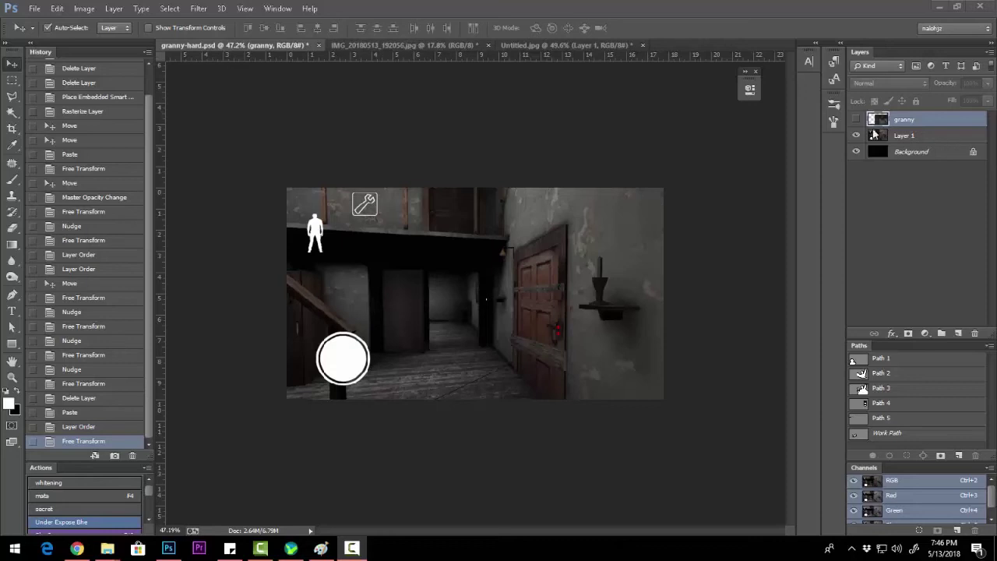
- Show the granny layer, shift her up-left, and zoom in ready for the Pen tool
left_click(857, 120)
left_click_drag(580, 313, 537, 290)
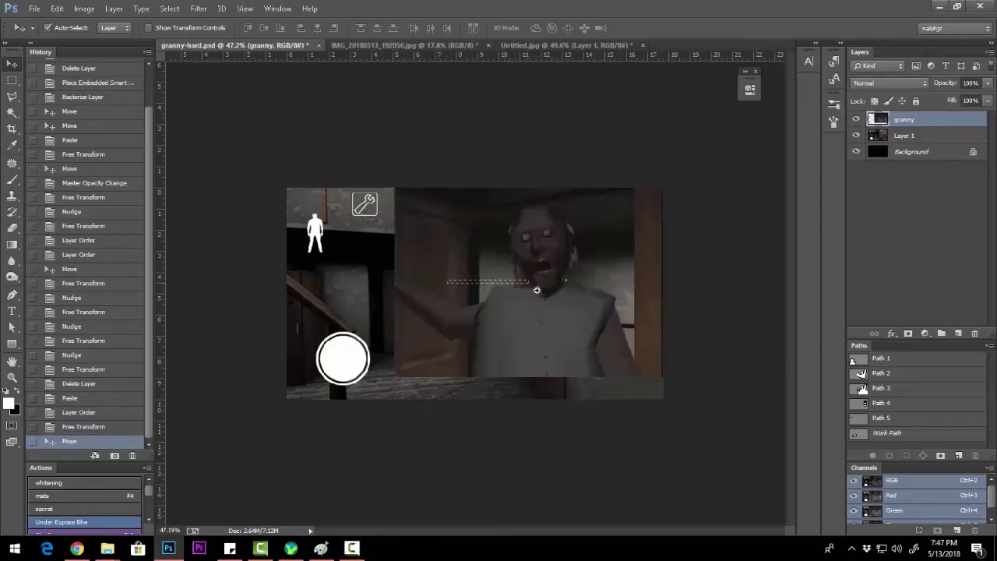
key("ctrl+1")
key("p")
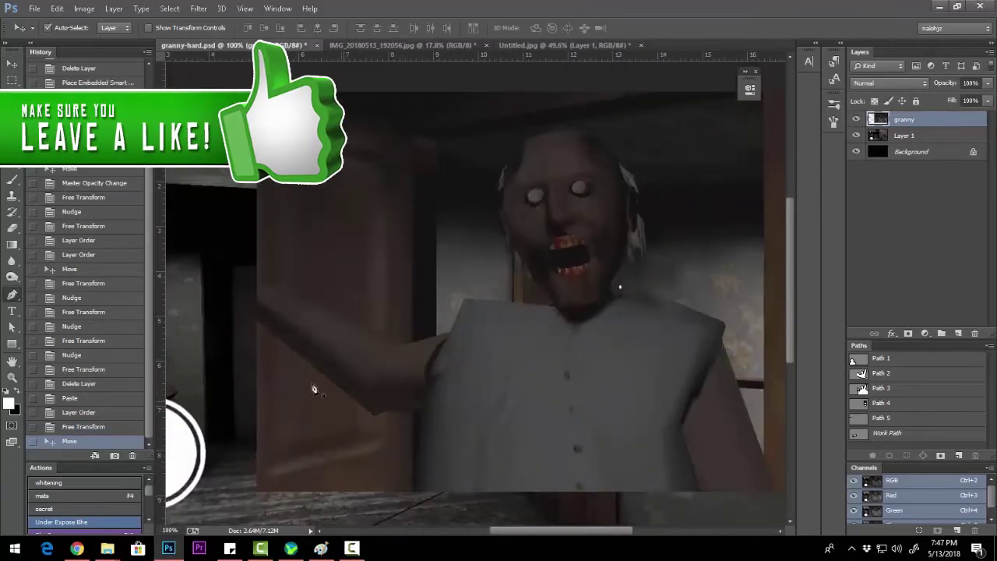
scroll(252, 305, "up", 3)
scroll(251, 305, "up", 2)
- Start the pen outline along granny's arm and down the side of her body
left_click(177, 216)
left_click(341, 349)
left_click(365, 364)
left_click(381, 361)
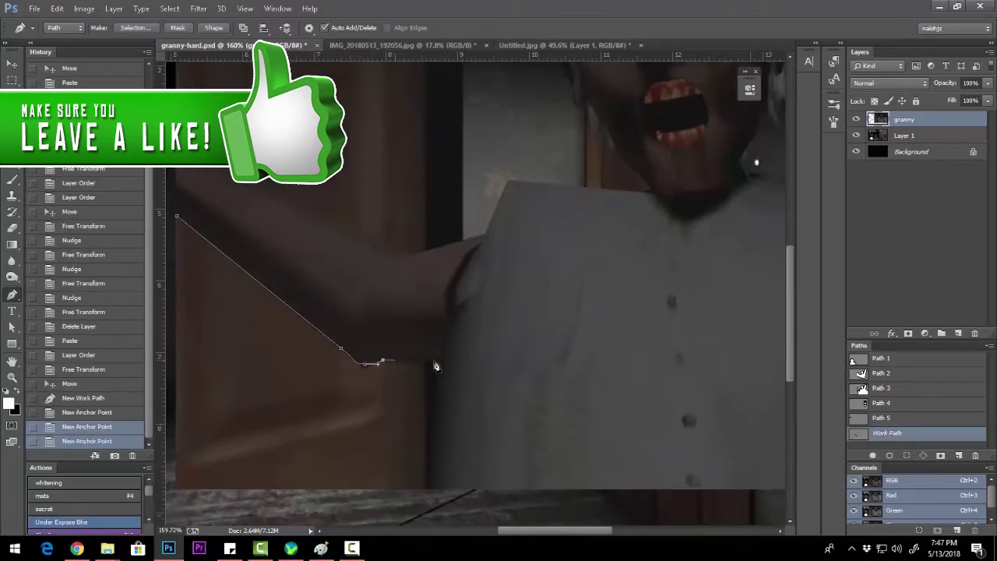
left_click(425, 363)
left_click(438, 359)
scroll(439, 367, "down", 5)
left_click(429, 343)
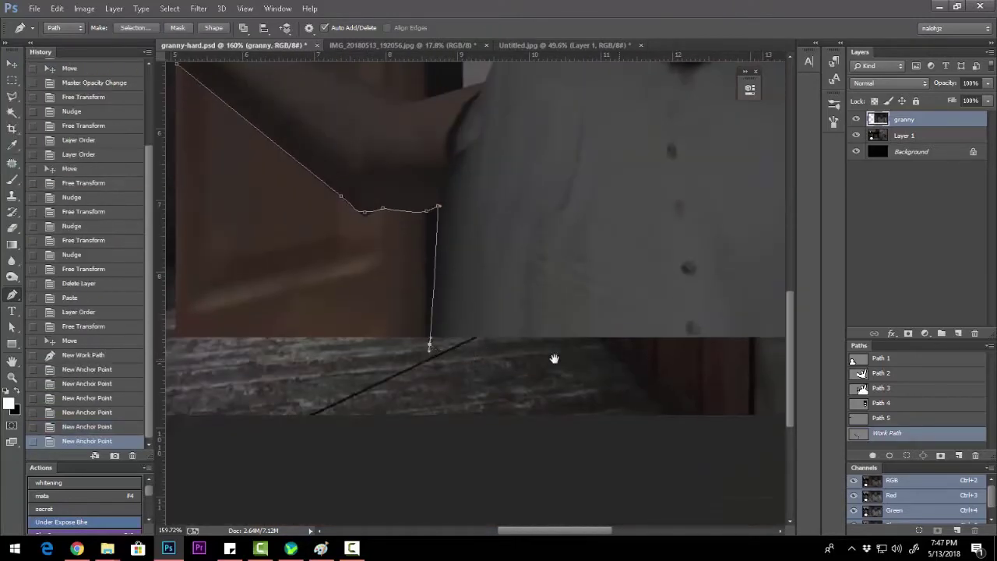
- Continue the outline around the shoulder and up the side of the neck
mouse_move(555, 359)
left_mouse_down()
mouse_move(653, 379)
mouse_move(616, 457)
left_mouse_up()
left_click(653, 379)
left_click(576, 301)
left_click(570, 287)
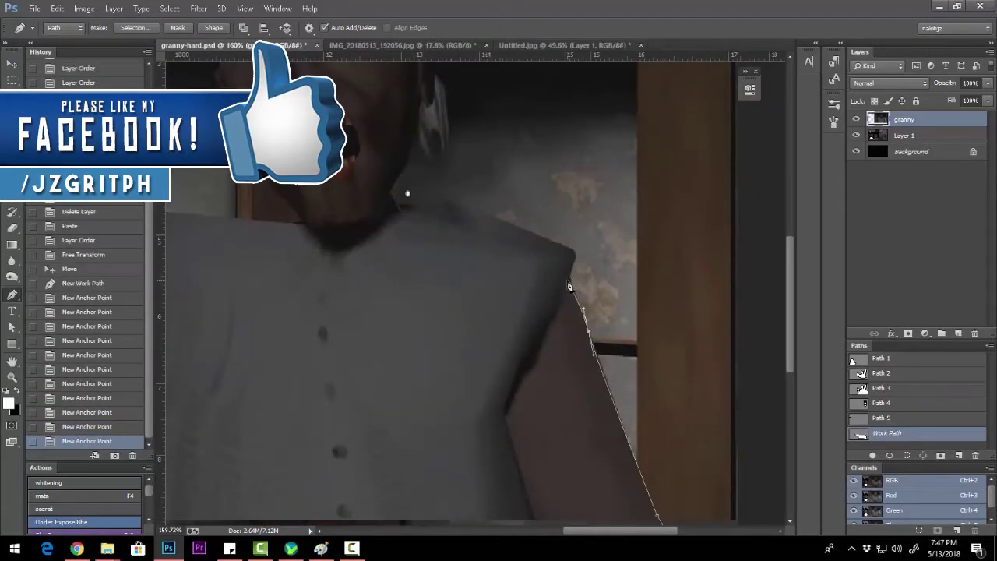
left_click(574, 261)
scroll(575, 263, "up", 1)
scroll(575, 263, "up", 1)
left_click_drag(532, 343, 548, 345)
left_click(473, 348)
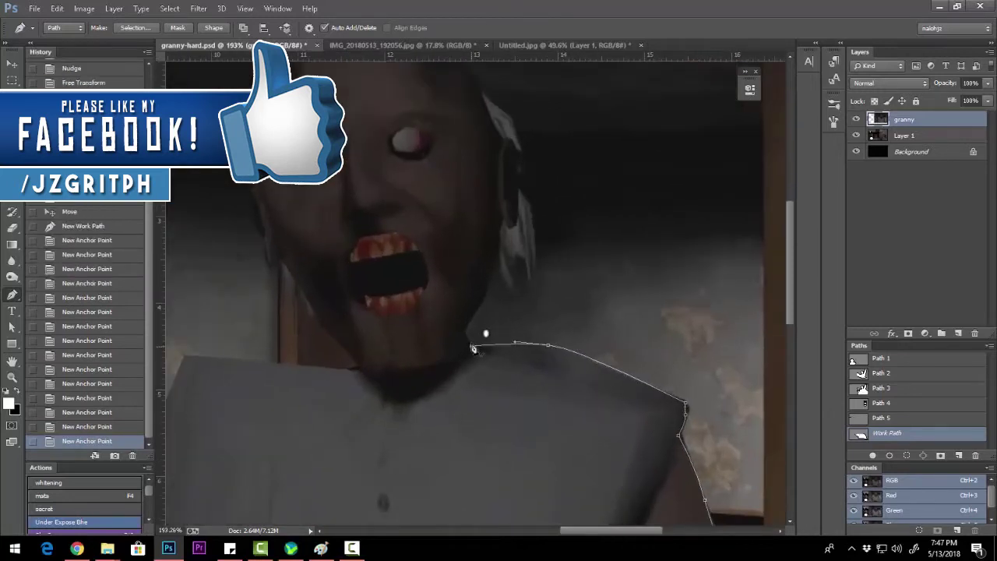
scroll(473, 348, "up", 2)
left_click(468, 327)
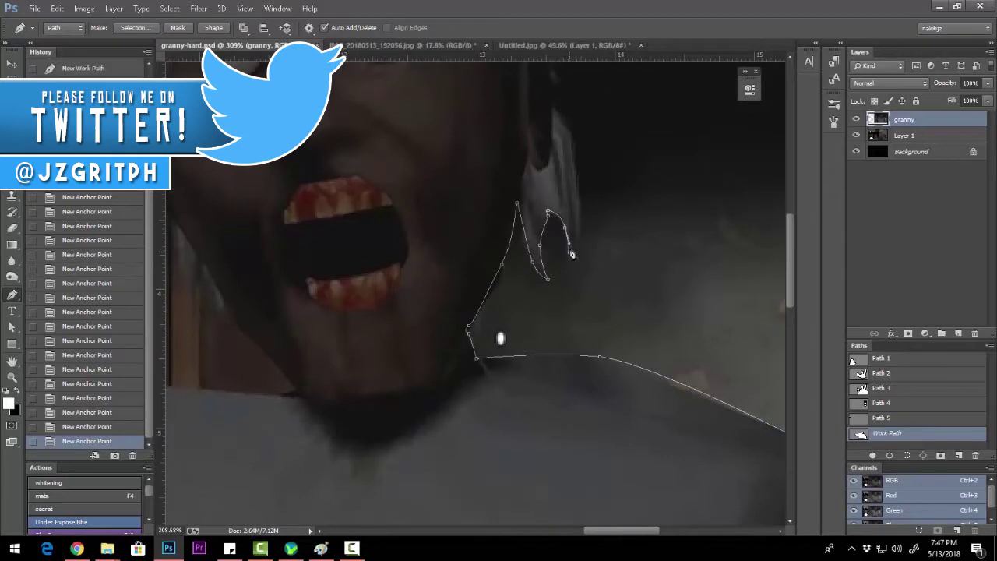
- Trace around the hair tufts, over the top of the head and down its left edge
scroll(597, 249, "up", 3)
left_click(610, 259)
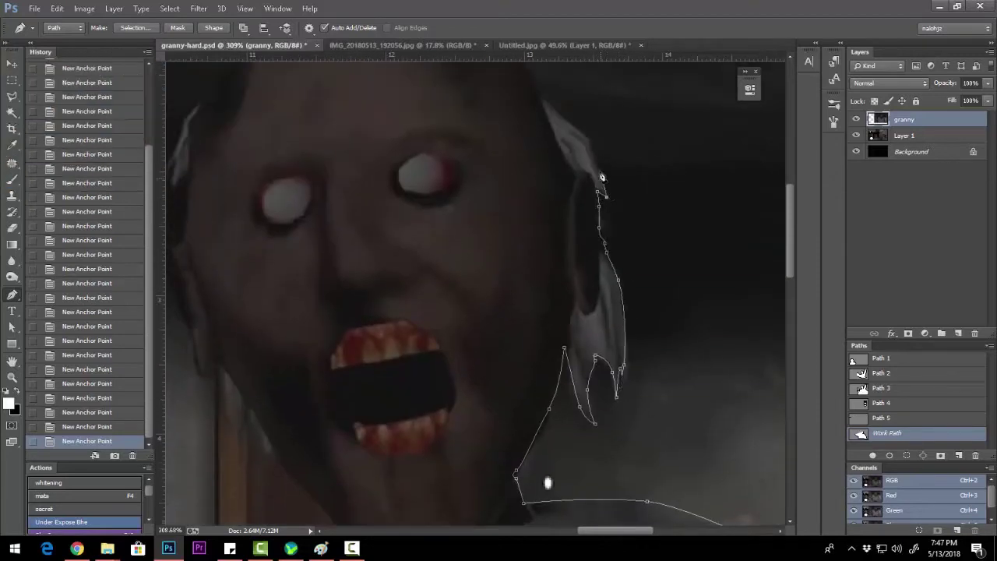
scroll(602, 177, "up", 3)
left_click(596, 205)
scroll(558, 189, "up", 3)
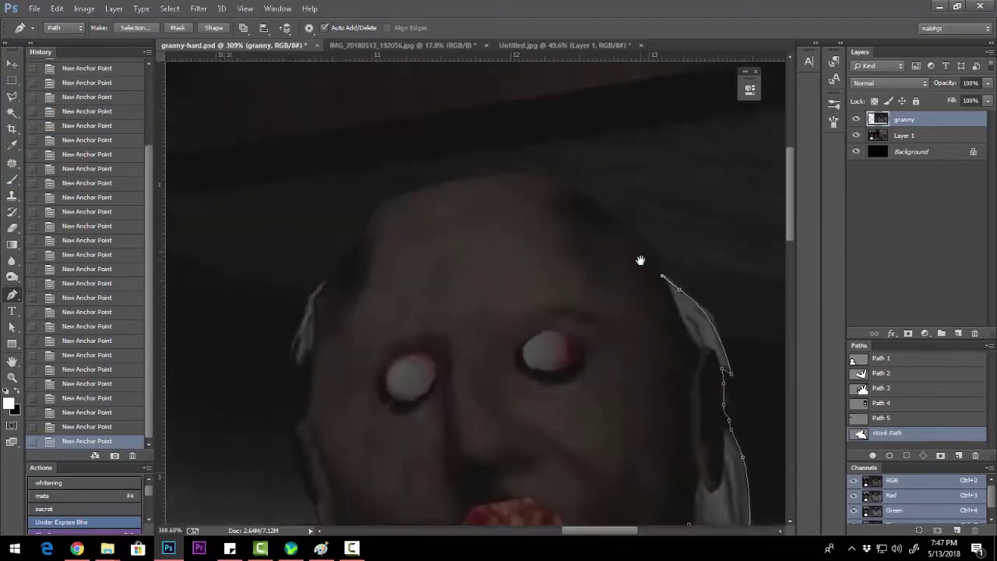
left_click(596, 198)
scroll(380, 190, "left", 3)
left_click(471, 202)
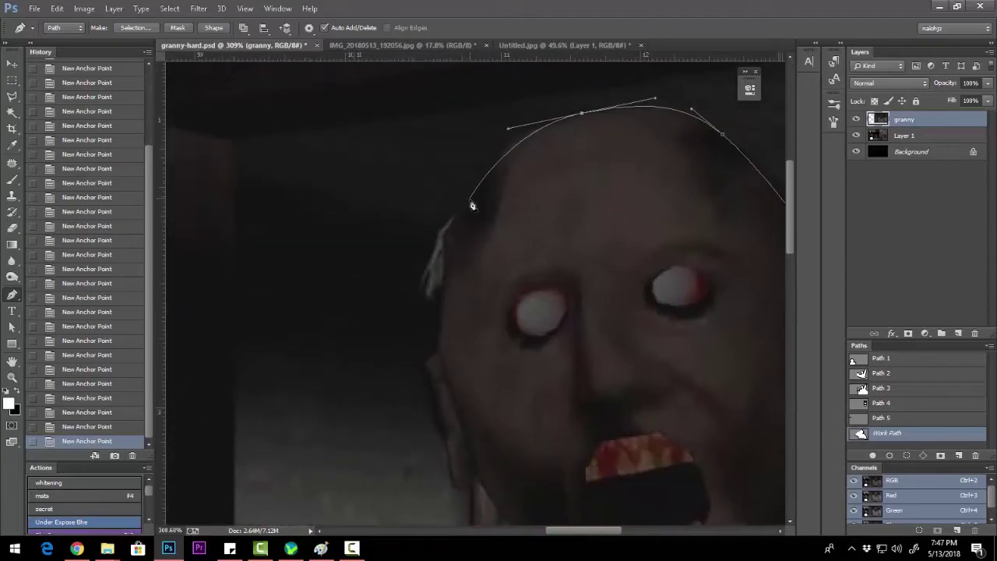
left_click(473, 187)
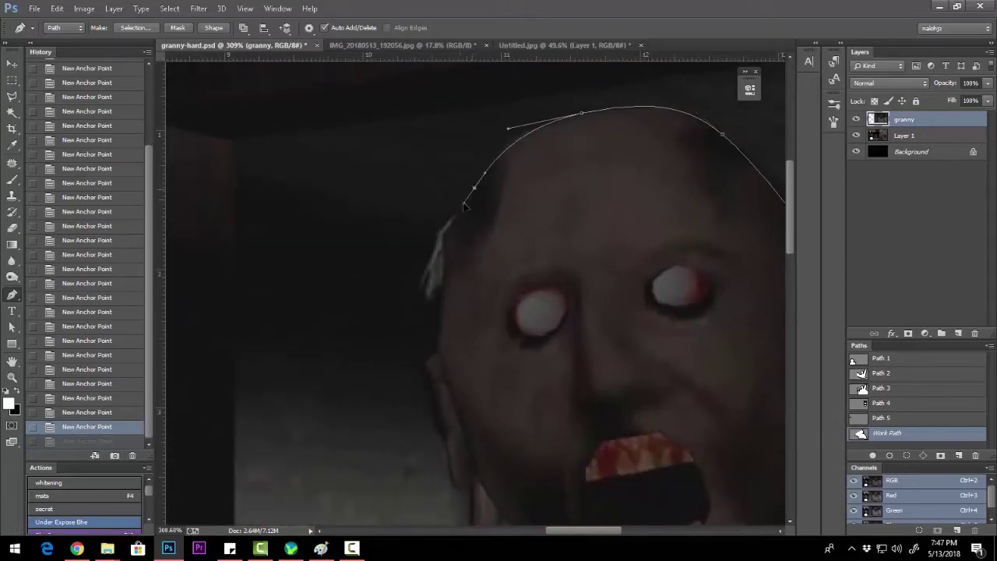
left_click(452, 218)
left_click(438, 231)
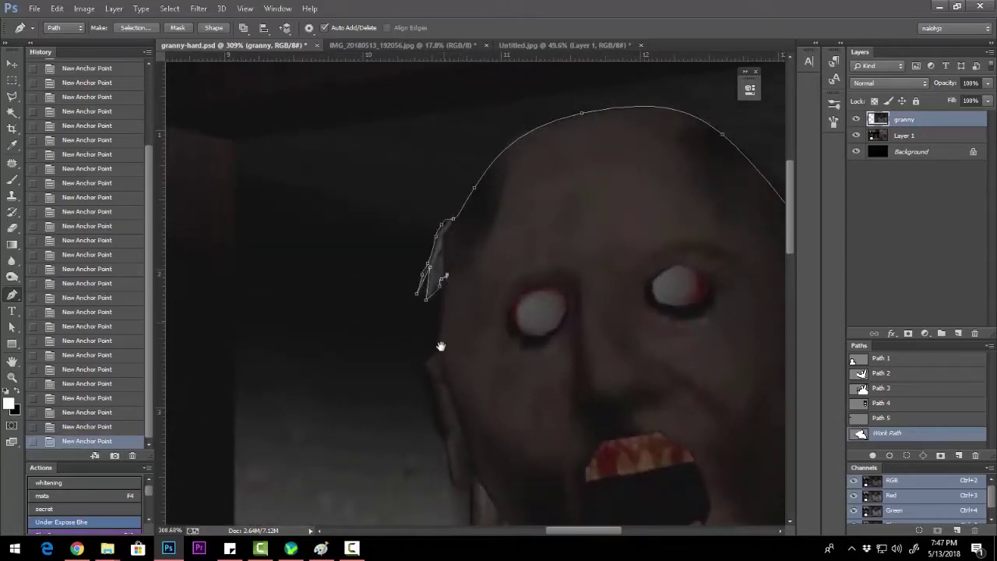
- Trace the cheek, jawline and chin, then close the granny outline
left_click_drag(440, 346, 421, 246)
left_click_drag(421, 250, 421, 273)
left_click_drag(419, 310, 462, 187)
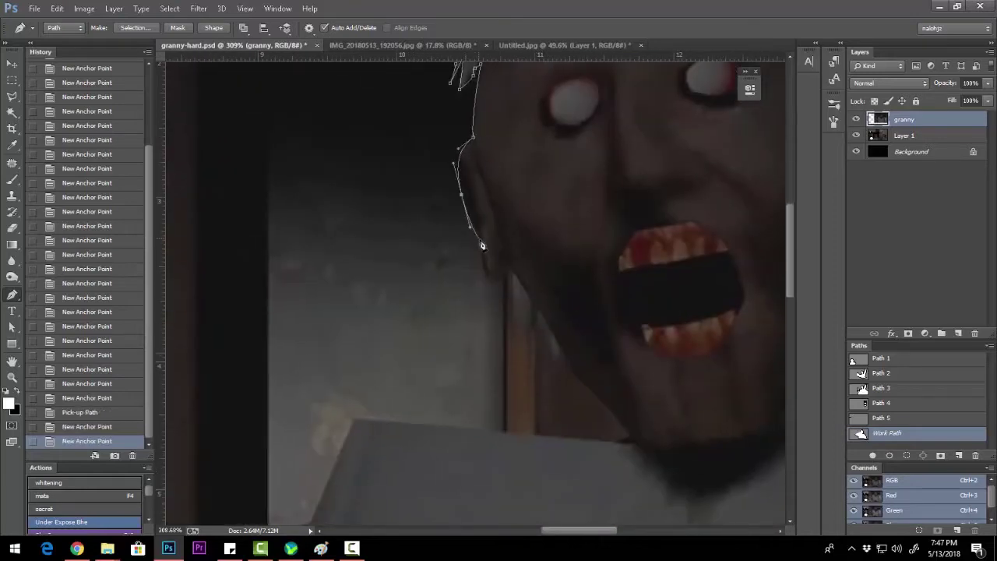
left_click(509, 268)
left_click_drag(565, 332, 525, 233)
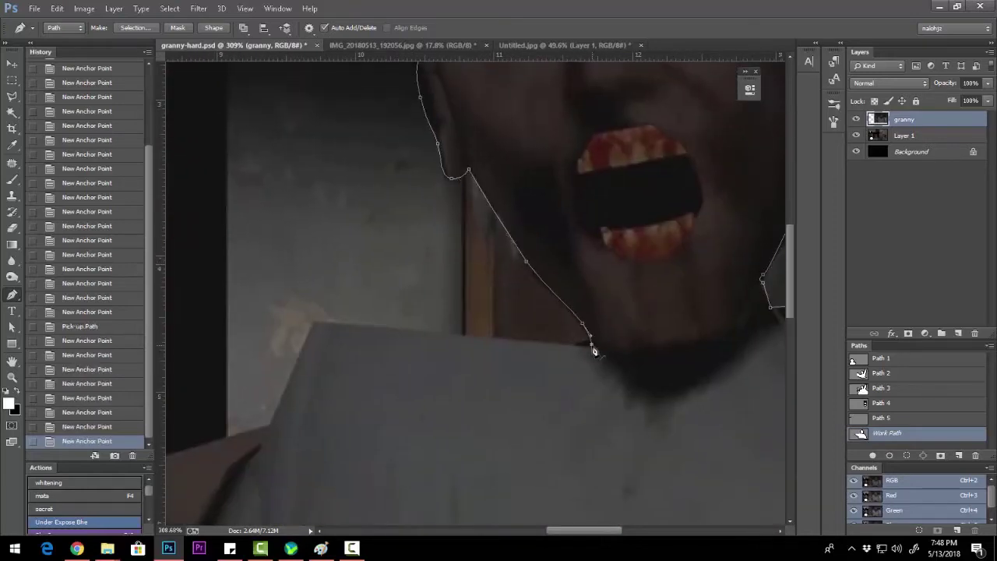
left_click(294, 397)
left_click_drag(296, 399, 588, 328)
left_click(570, 362)
mouse_move(571, 362)
left_mouse_down()
mouse_move(665, 403)
mouse_move(582, 315)
left_mouse_up()
left_click(492, 239)
- Save the outline as Path 1 and delete the old Paths 2–5
scroll(493, 238, "down", 3)
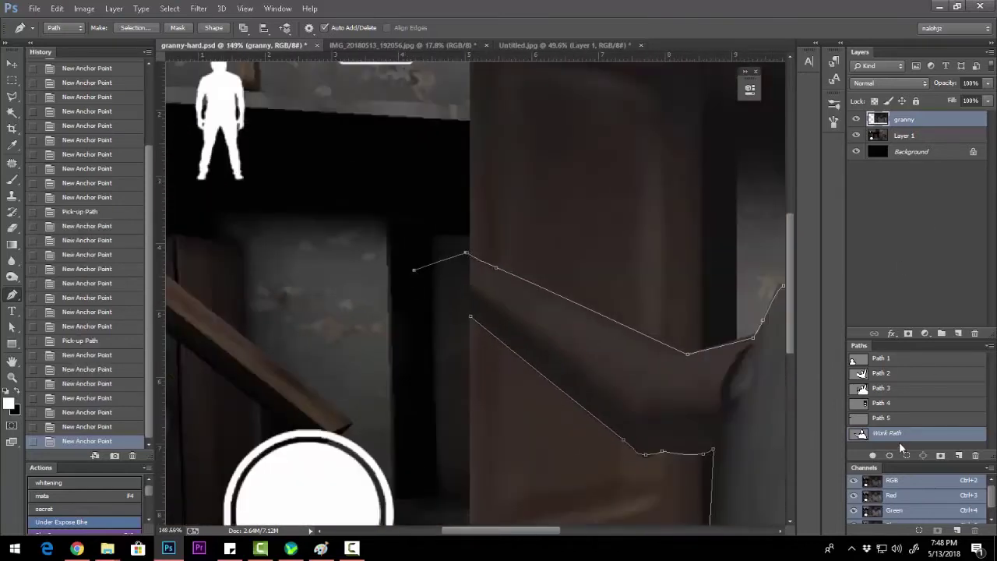
left_click(881, 359)
left_click(881, 418, "shift")
key("Delete")
- Copy granny from Path 1 onto a new Layer 2, then resize and position her
left_click(861, 362)
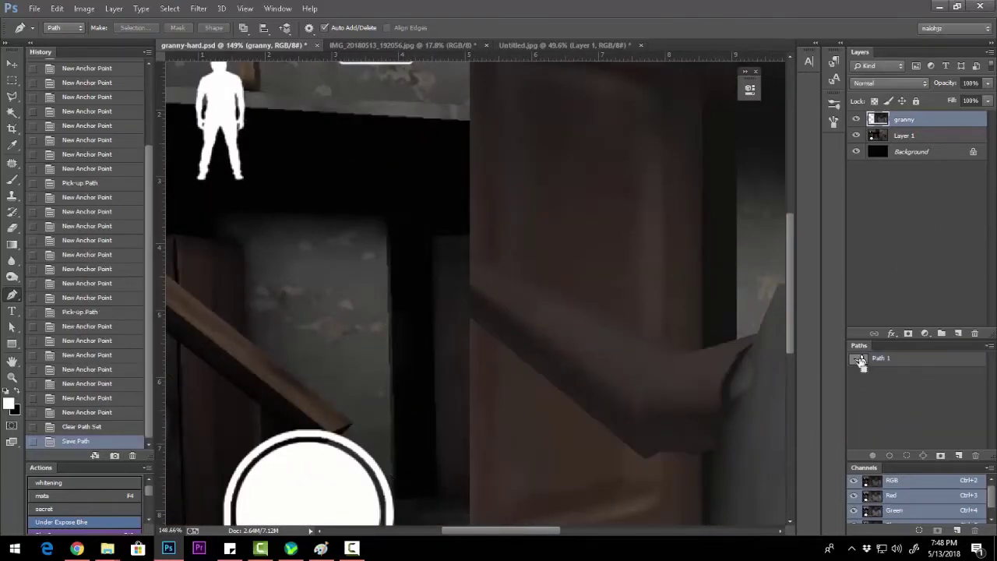
left_click(862, 363, "ctrl")
key("ctrl+j")
left_click_drag(483, 297, 546, 330)
key("ctrl+t")
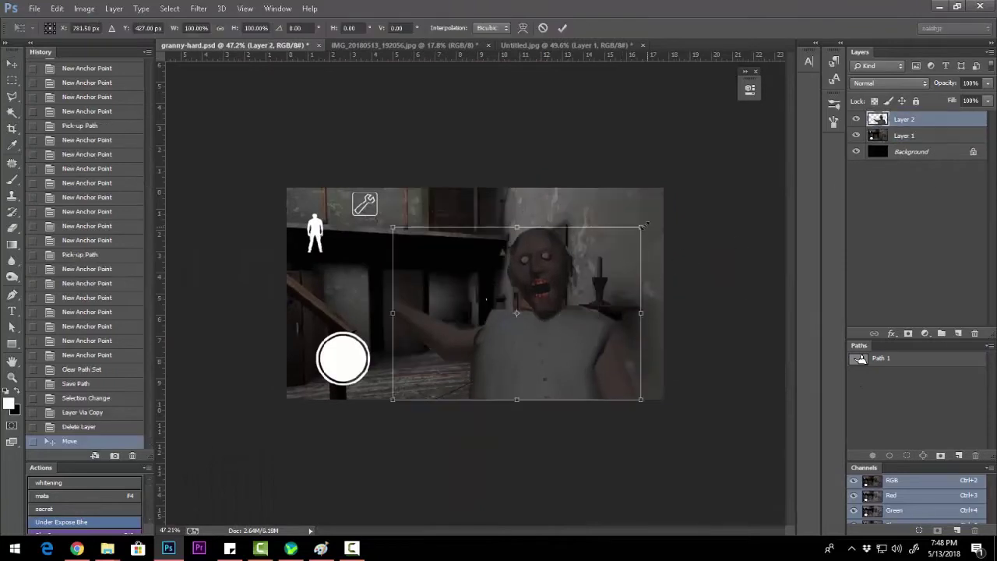
left_click_drag(645, 224, 575, 311)
key("Return")
- On Layer 1, patch out the wrench icon with Content-Aware Fill
left_click(904, 136)
key("j")
key("ctrl+d")
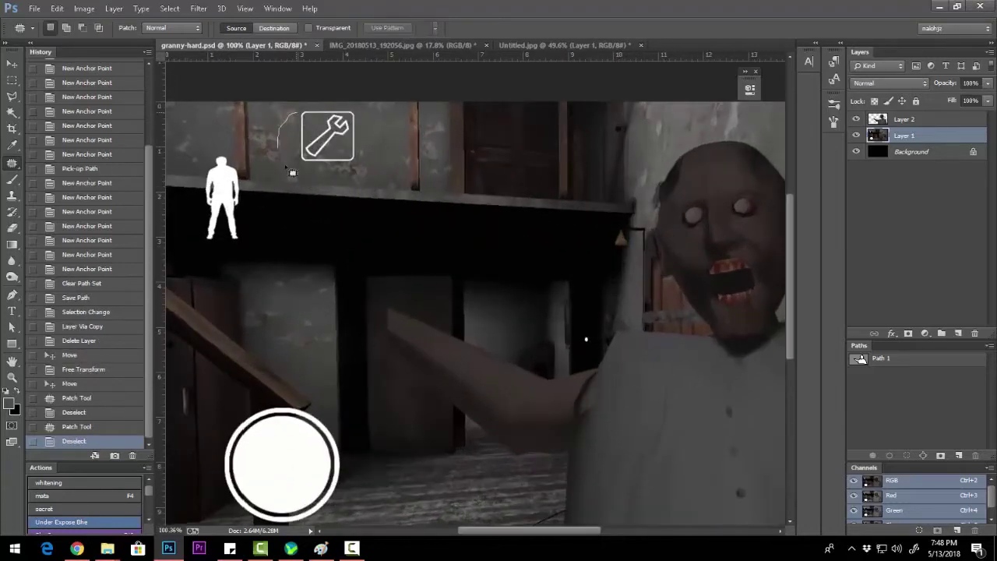
left_click_drag(291, 172, 295, 115)
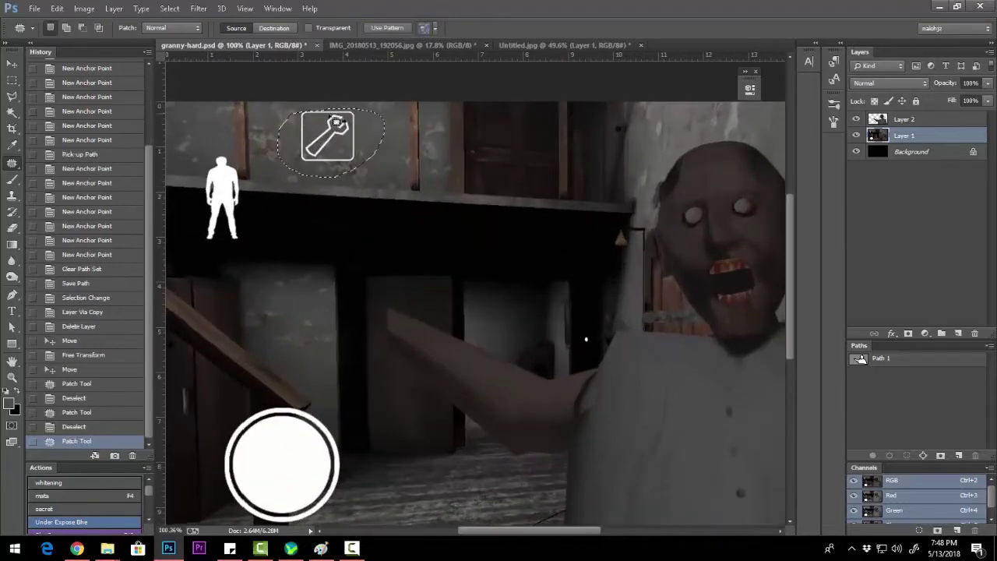
key("shift+F5")
key("Return")
- Remove the white figure icon from the background with Content-Aware Fill
scroll(189, 191, "up", 2)
key("ctrl+d")
left_click_drag(198, 204, 257, 289)
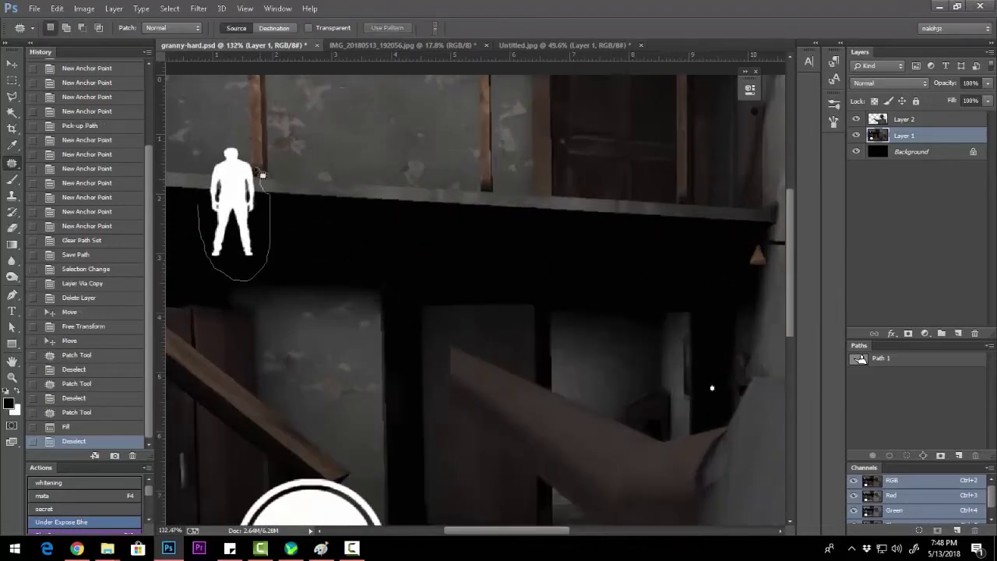
key("shift+F5")
key("Return")
key("ctrl+d")
scroll(249, 195, "down", 3)
- Heal a leftover background spot, nudge the granny layer, and switch to IMG_20180513_192056.jpg
key("shift+j")
left_click(249, 191)
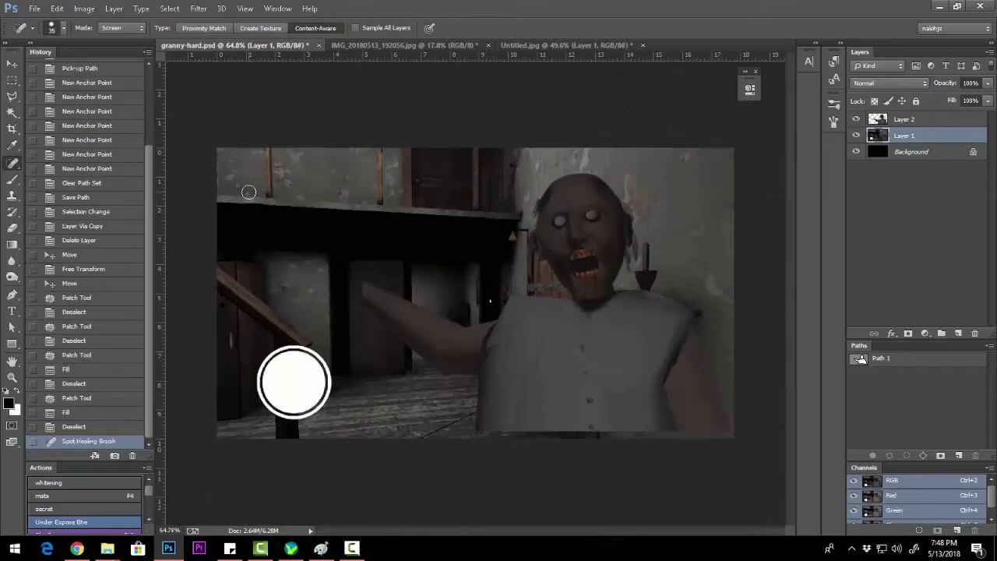
scroll(476, 295, "down", 1)
key("v")
left_click_drag(569, 304, 592, 323)
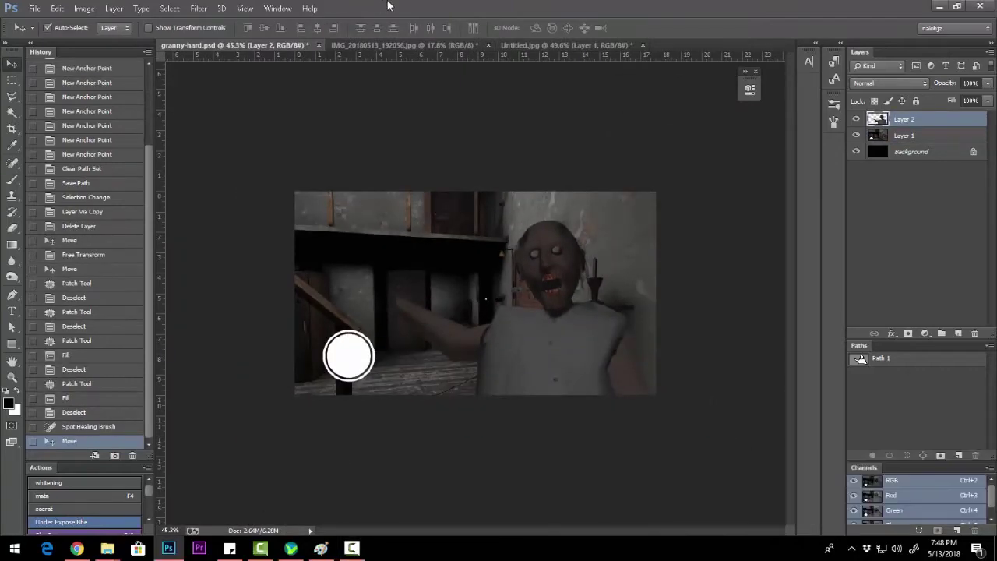
left_click(404, 46)
- With the Pen tool, trace the creator's shoulder and up the side of the neck
scroll(349, 409, "up", 1)
scroll(324, 381, "up", 2)
scroll(269, 336, "up", 1)
key("p")
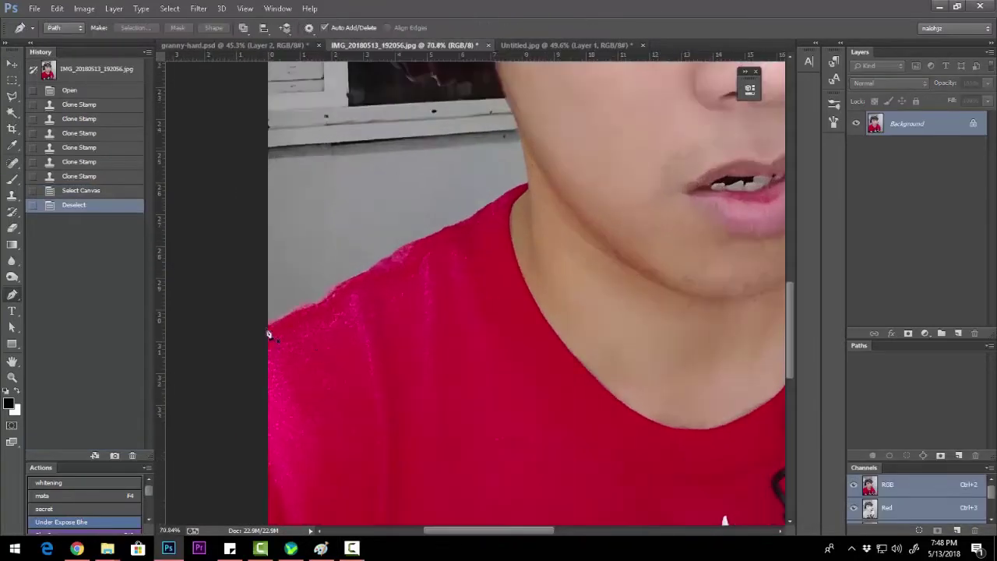
scroll(269, 335, "up", 1)
left_click(269, 336)
left_click(365, 285)
left_click(519, 200)
left_click_drag(519, 200, 424, 292)
left_click(468, 255)
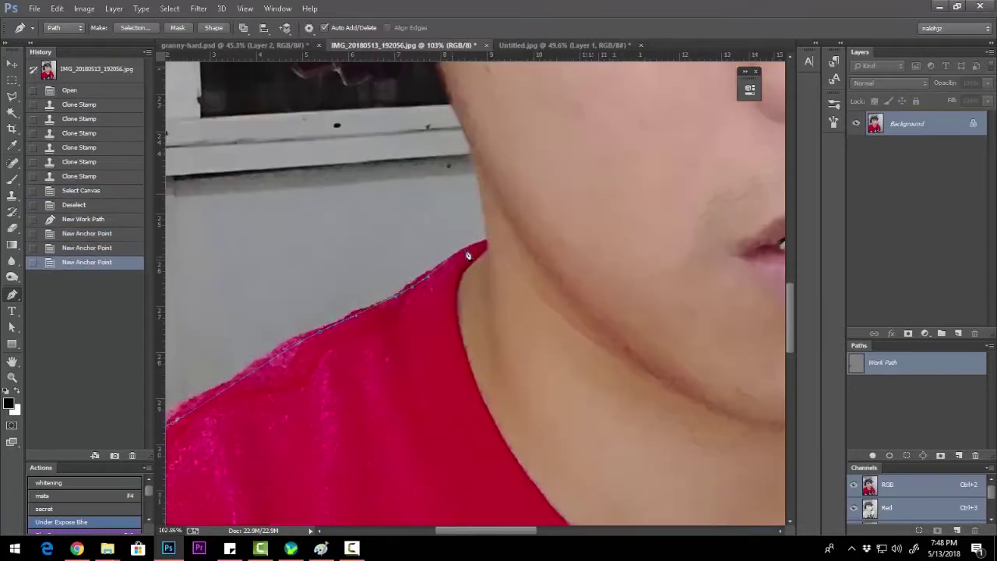
left_click(479, 248)
left_click(490, 241)
- Continue the outline along the edge of the headphone
scroll(476, 138, "up", 1)
scroll(498, 277, "up", 1)
left_click(498, 277)
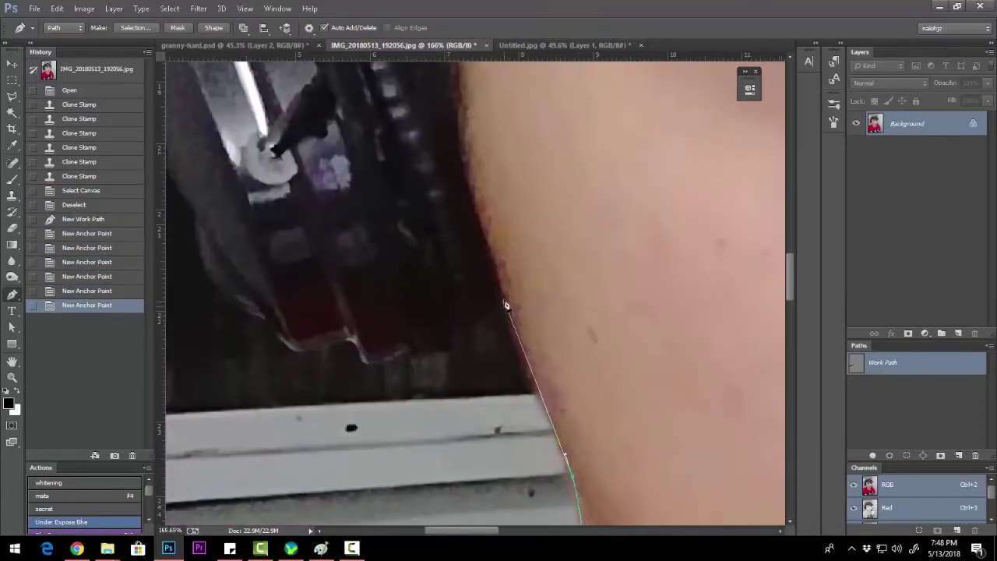
left_click(461, 324)
left_click(444, 333)
left_click(414, 355)
left_click(361, 361)
left_click(350, 341)
left_click(300, 353)
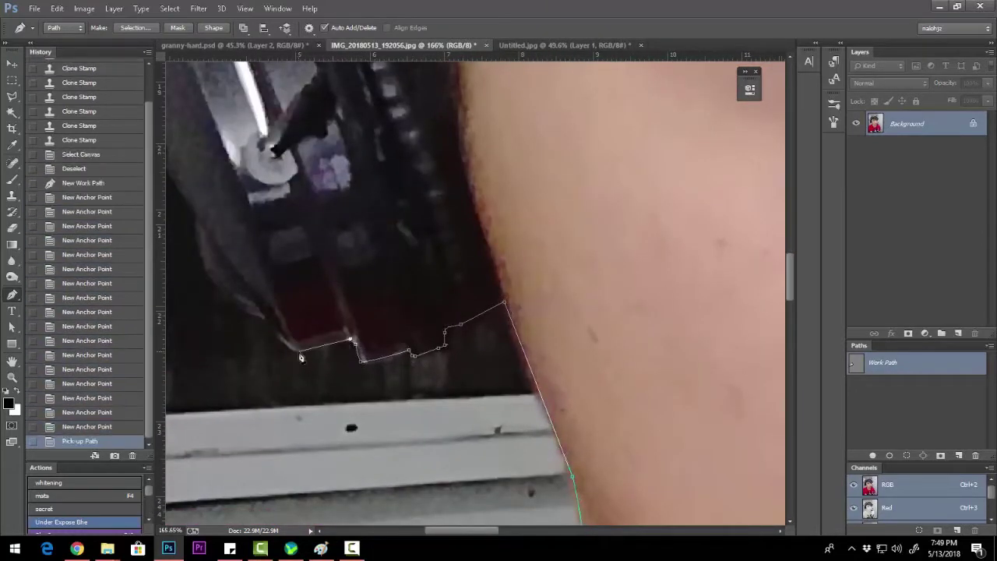
left_click(267, 317)
left_click_drag(267, 316, 599, 421)
left_click(541, 383)
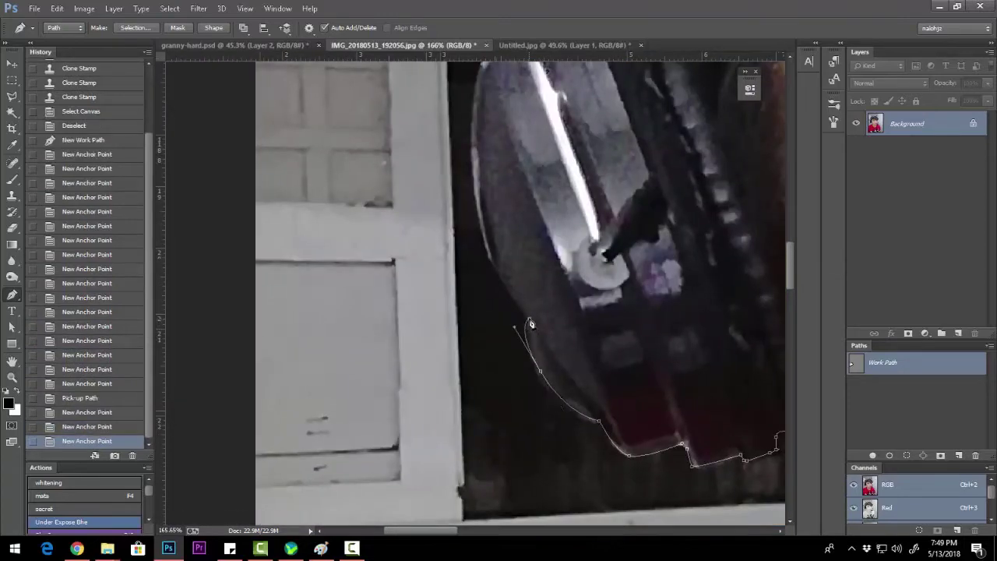
- Trace up the headphone's left edge, around its corner and onto the cable
left_click(478, 209)
left_click(472, 134)
left_click_drag(471, 134, 421, 344)
left_click(433, 278)
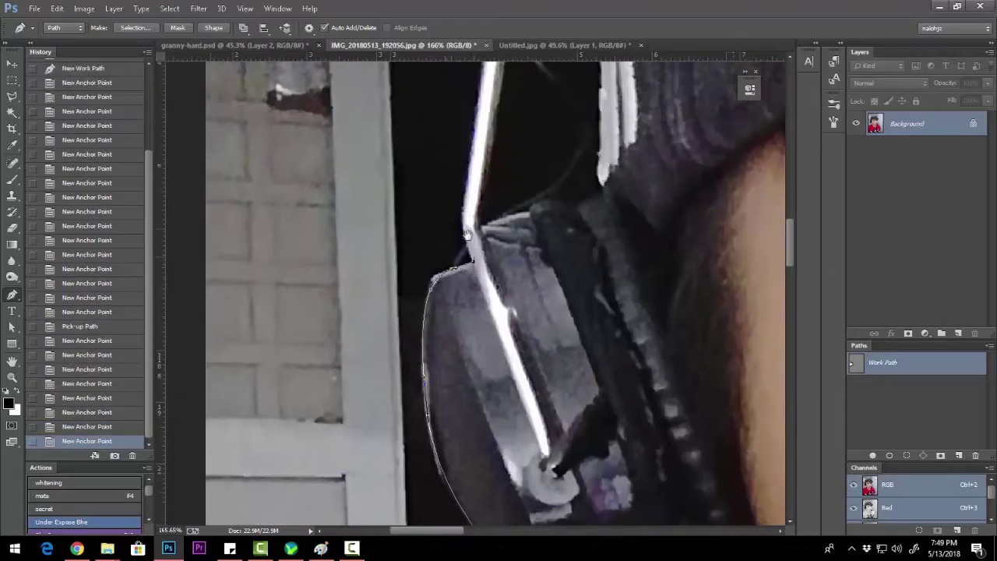
left_click_drag(466, 233, 483, 392)
scroll(512, 187, "up", 2)
left_click(538, 366)
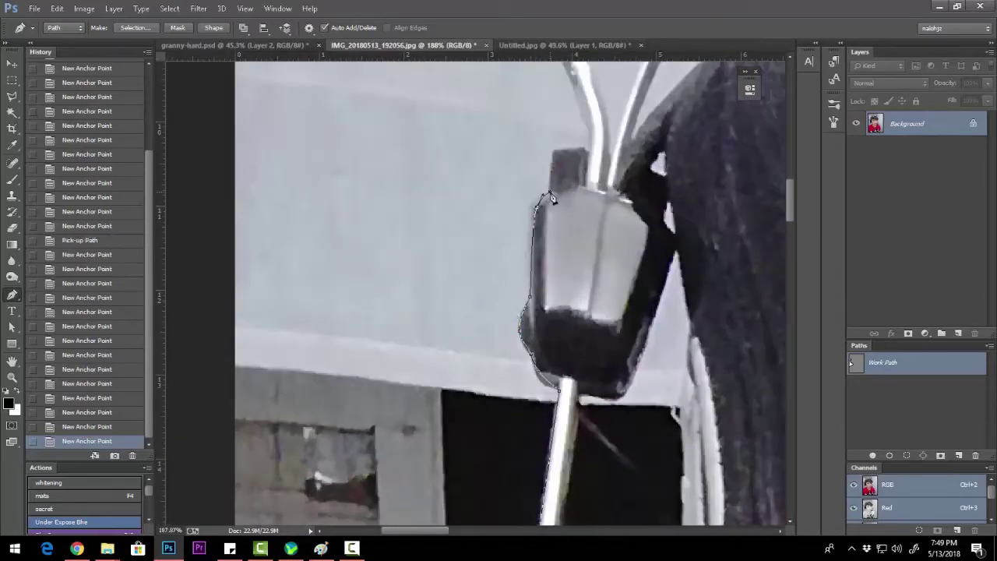
left_click(569, 152)
left_click_drag(568, 70, 595, 277)
left_click(595, 276)
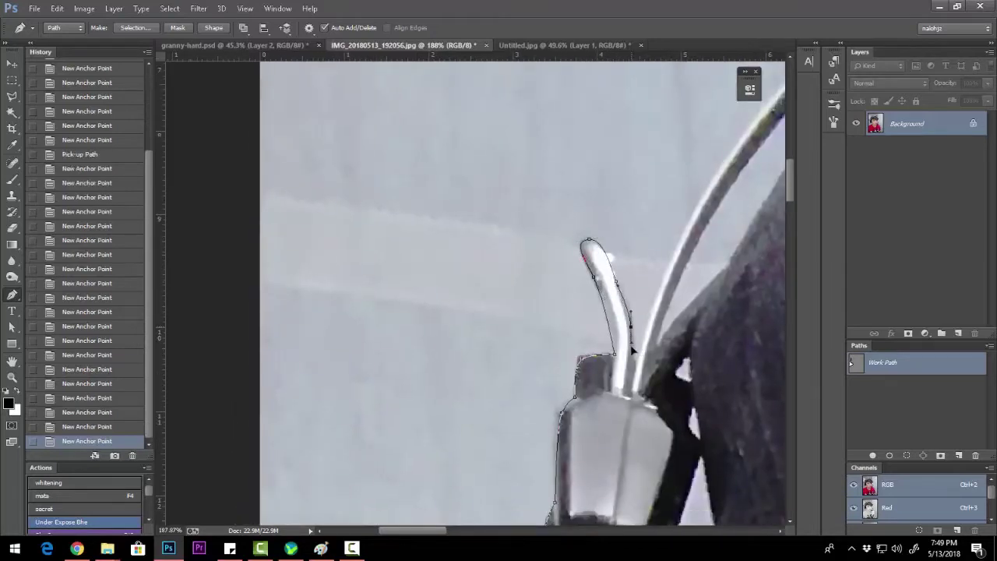
- Curve the path along the headset cable, the cap's rim and the headset band
left_click_drag(668, 305, 434, 401)
left_click(484, 289)
left_click_drag(740, 98, 467, 283)
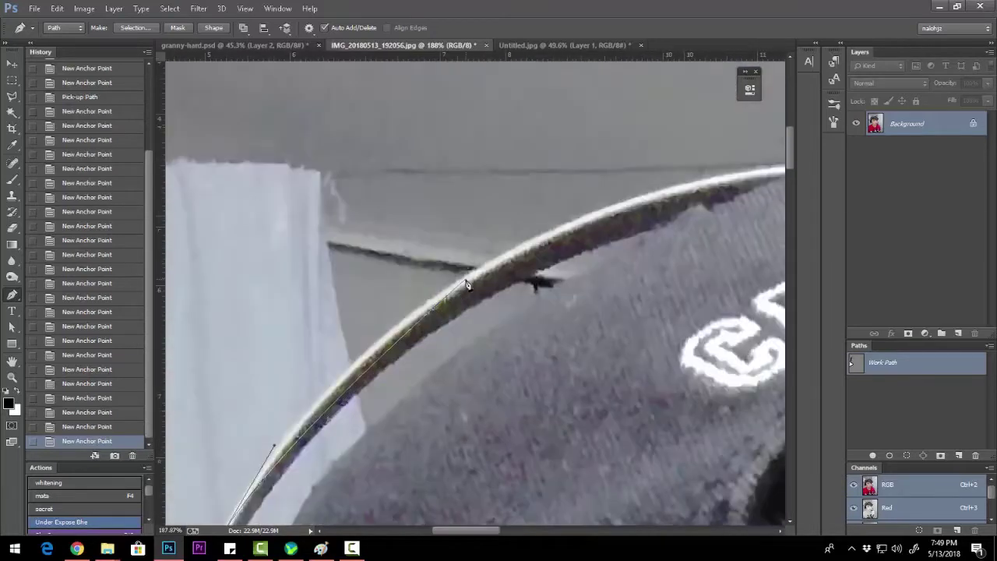
left_click(597, 203)
left_click_drag(597, 202, 392, 225)
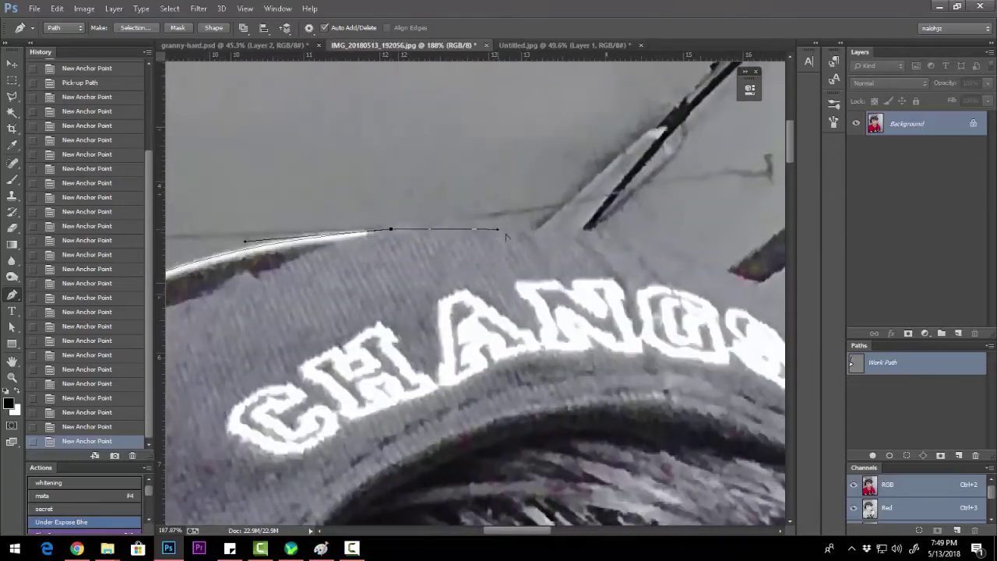
mouse_move(690, 309)
left_mouse_down()
mouse_move(615, 287)
mouse_move(490, 184)
left_mouse_up()
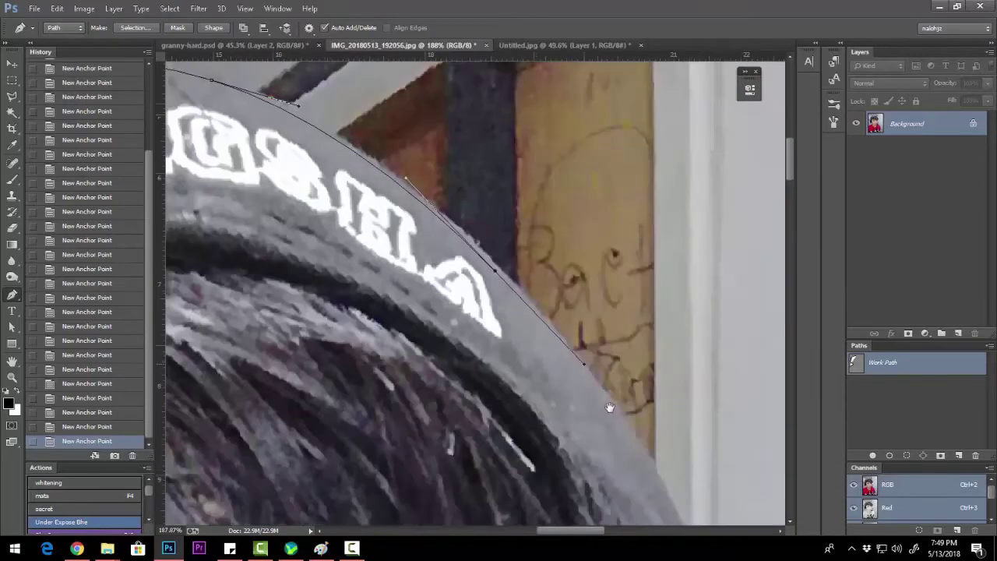
left_click_drag(608, 407, 467, 189)
left_click(550, 312)
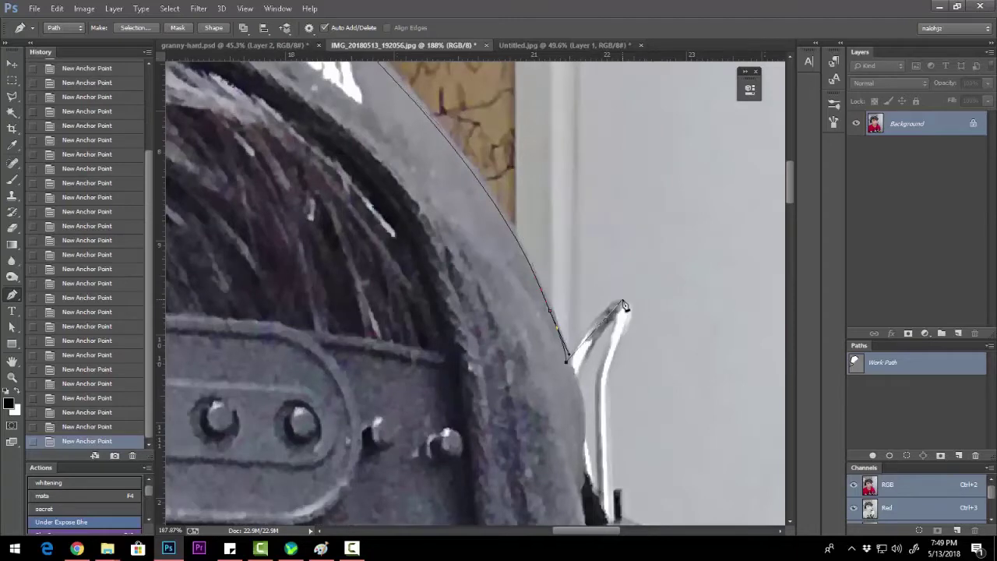
left_click(618, 360)
left_click_drag(611, 392, 591, 232)
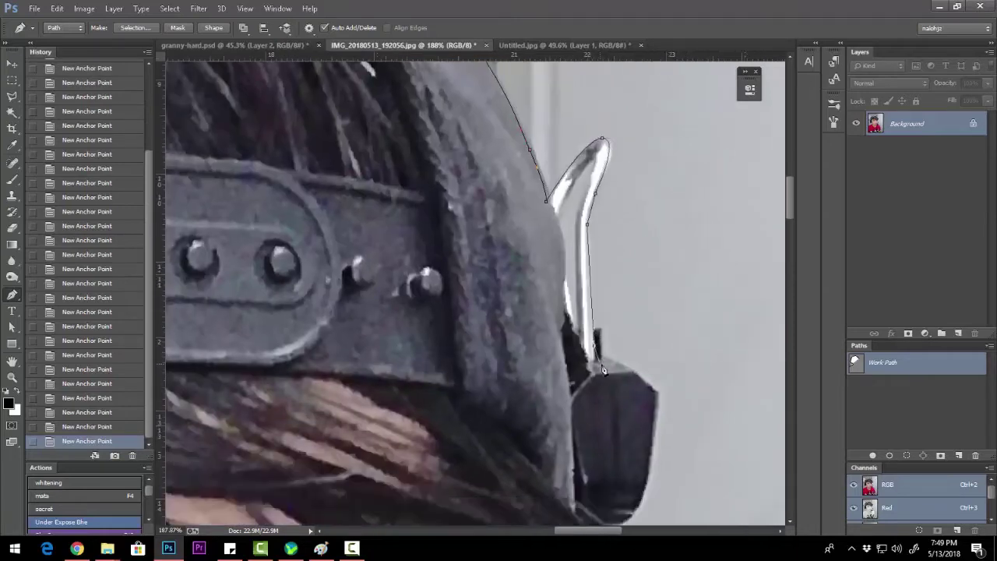
left_click_drag(604, 371, 507, 238)
left_click(546, 245)
left_click_drag(570, 363, 563, 268)
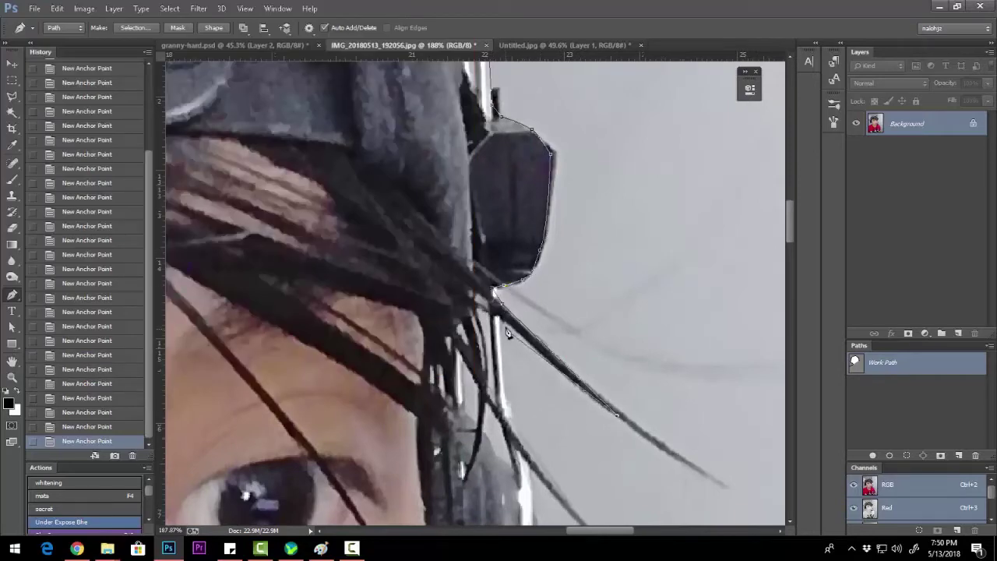
- Trace around the earcup, stray hair strands and down the microphone arm
mouse_move(530, 341)
left_mouse_down()
mouse_move(523, 270)
mouse_move(487, 224)
left_mouse_up()
left_click(490, 291)
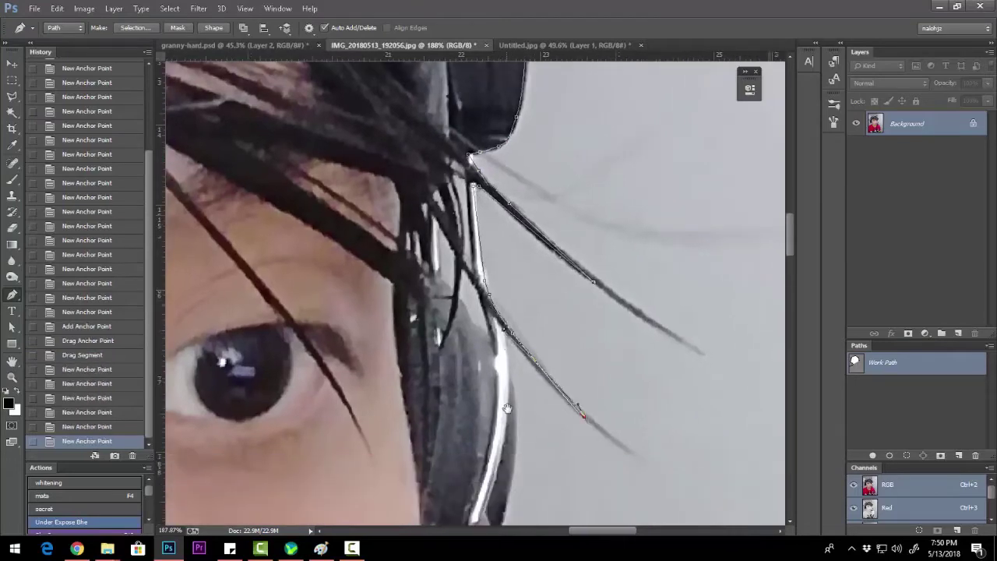
left_click_drag(508, 408, 514, 279)
left_click(517, 295)
left_click(520, 316)
left_click_drag(520, 373, 519, 269)
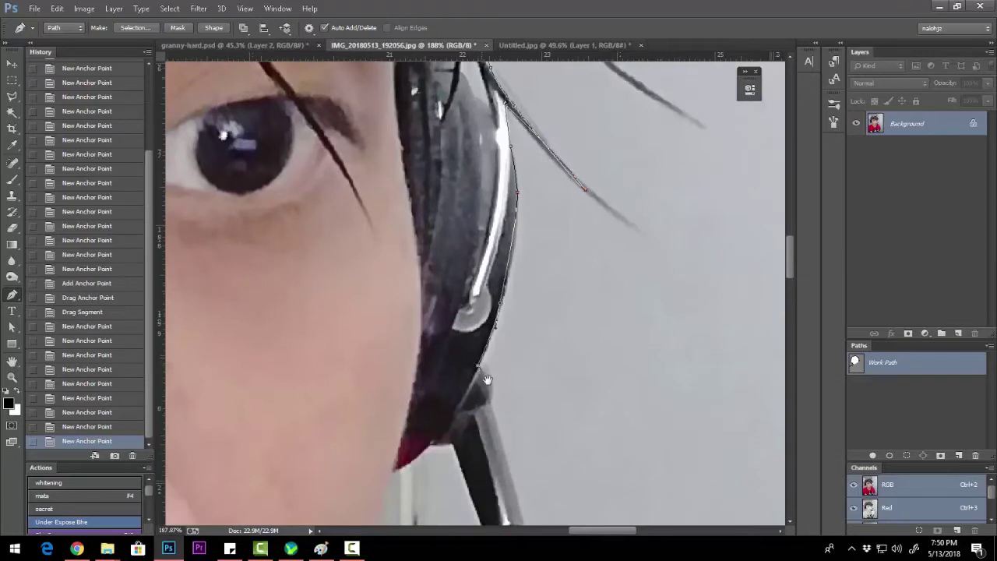
left_click_drag(486, 379, 508, 165)
left_click(516, 182)
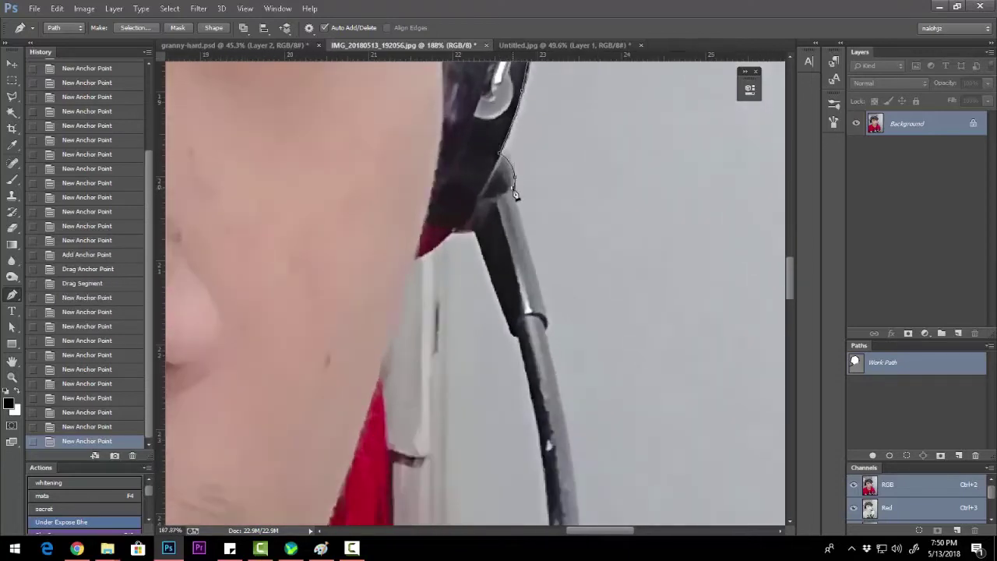
left_click_drag(554, 377, 507, 136)
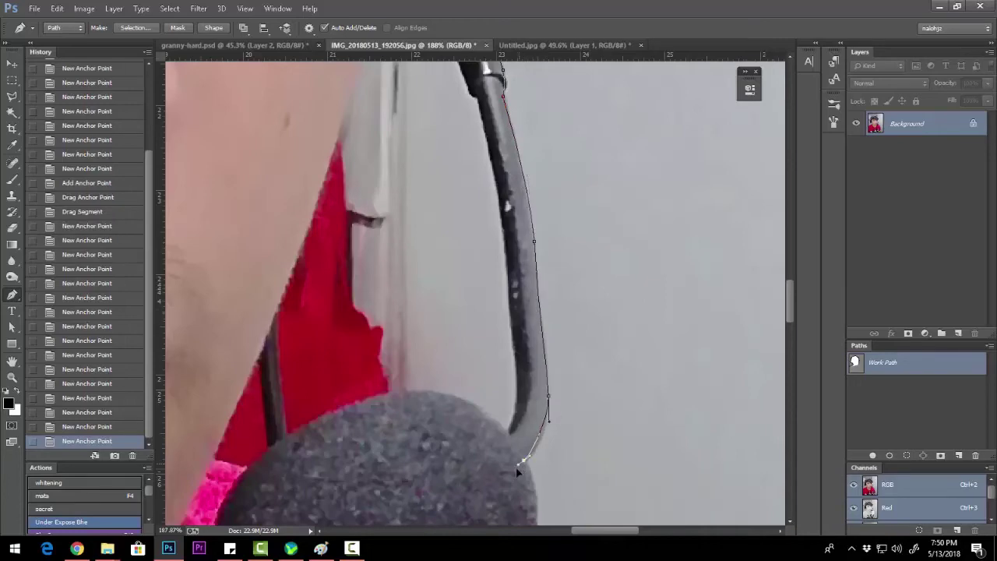
left_click_drag(516, 467, 557, 260)
left_click(580, 333)
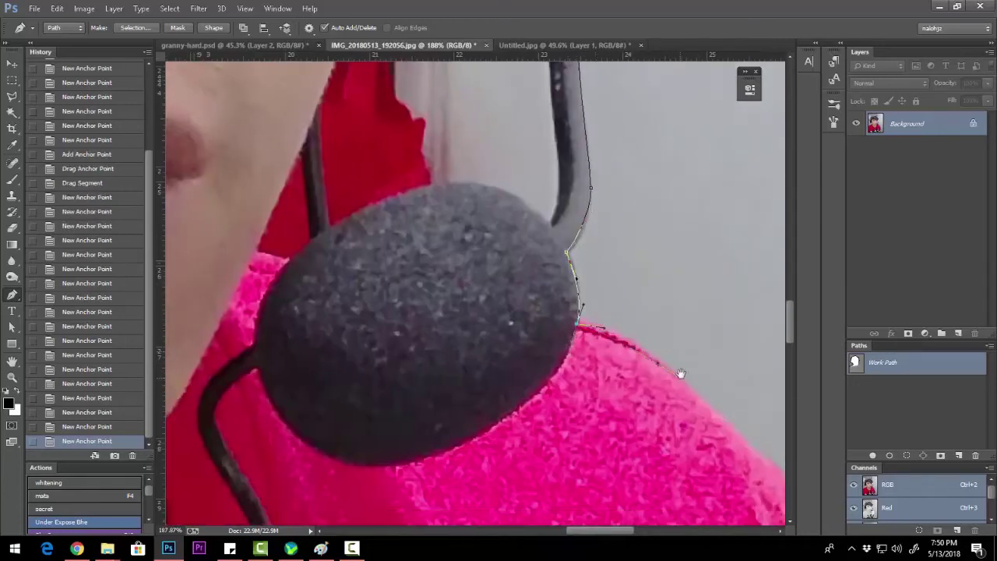
- Finish the outline around the mic foam and sweater, then save it as Path 1
mouse_move(681, 374)
left_mouse_down()
mouse_move(492, 323)
mouse_move(494, 208)
left_mouse_up()
left_click(496, 299)
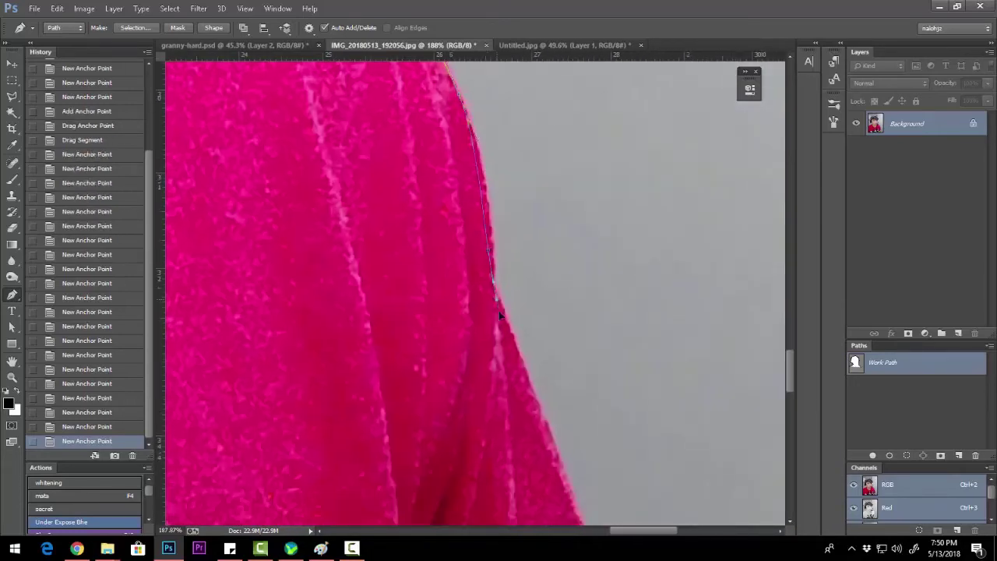
mouse_move(499, 314)
left_mouse_down()
mouse_move(592, 423)
mouse_move(593, 236)
left_mouse_up()
left_click(592, 423)
left_click(611, 257)
mouse_move(527, 452)
left_mouse_down()
mouse_move(546, 329)
mouse_move(458, 173)
left_mouse_up()
left_click(562, 336)
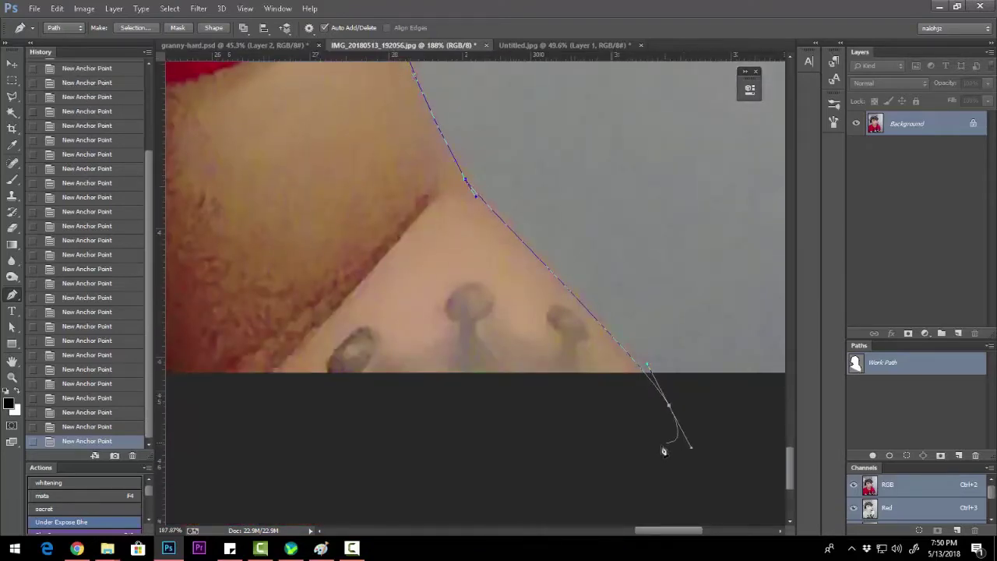
scroll(592, 460, "down", 5)
scroll(535, 463, "down", 1)
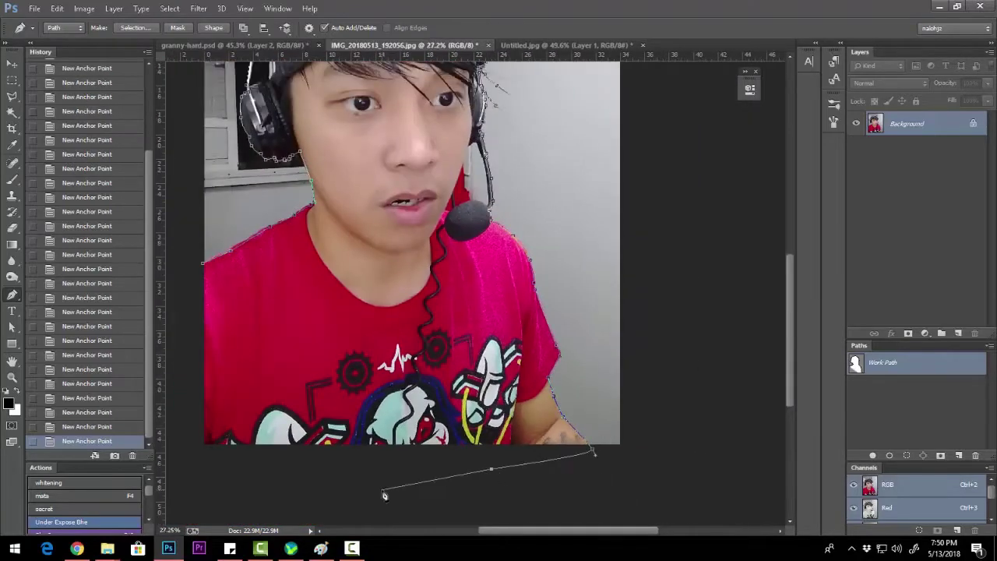
double_click(901, 368)
key("Return")
- Close Untitled without saving and paste the creator into granny-hard.psd as Layer 3
left_click(561, 46)
left_click(234, 45)
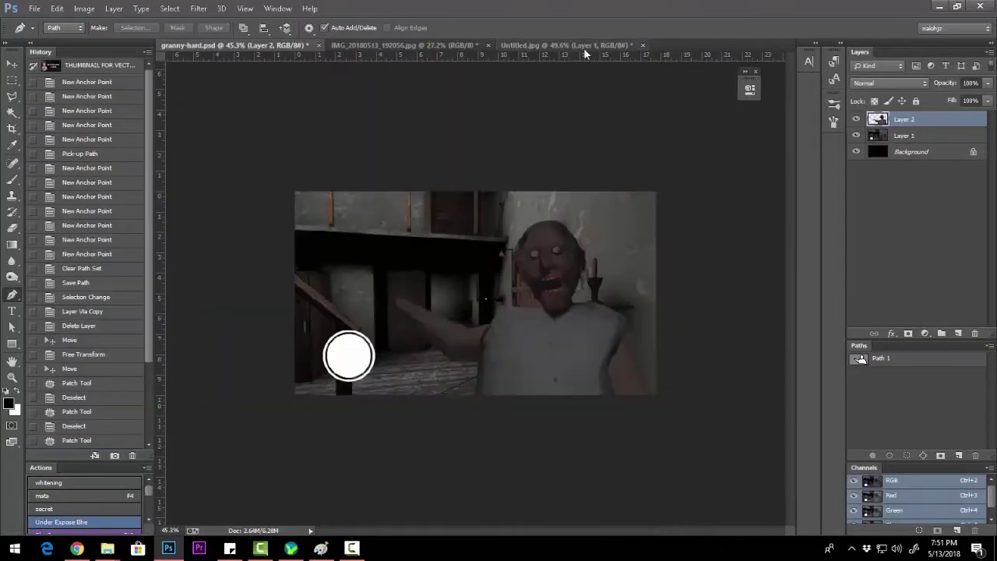
left_click(643, 45)
left_click(499, 207)
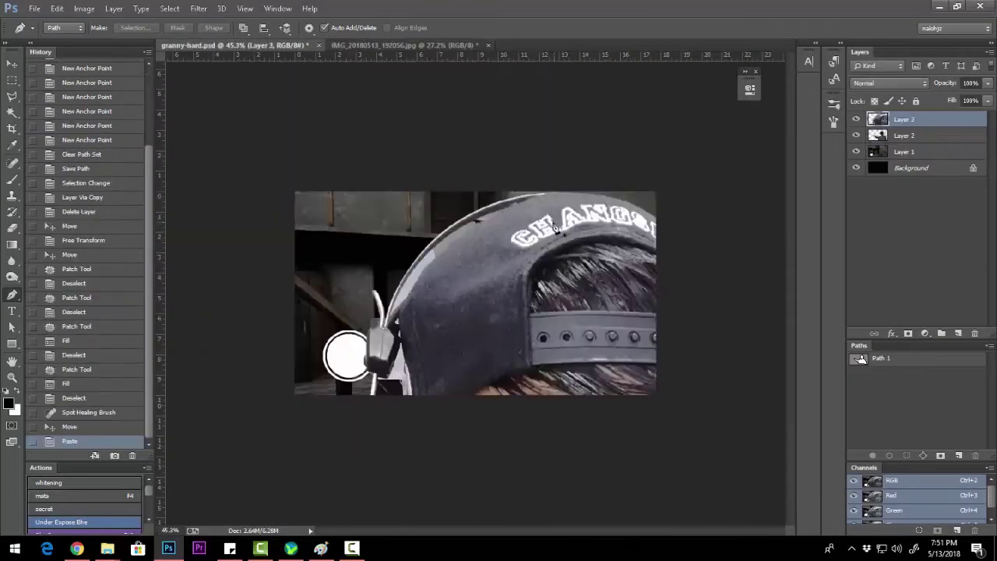
key("v")
mouse_move(543, 259)
left_mouse_down()
mouse_move(595, 176)
mouse_move(543, 201)
mouse_move(496, 243)
left_mouse_up()
key("ctrl+t")
scroll(595, 176, "down", 2)
- Scale the creator to about 33% with a slight clockwise tilt and commit
left_click_drag(436, 327, 438, 300)
left_click_drag(514, 214, 638, 201)
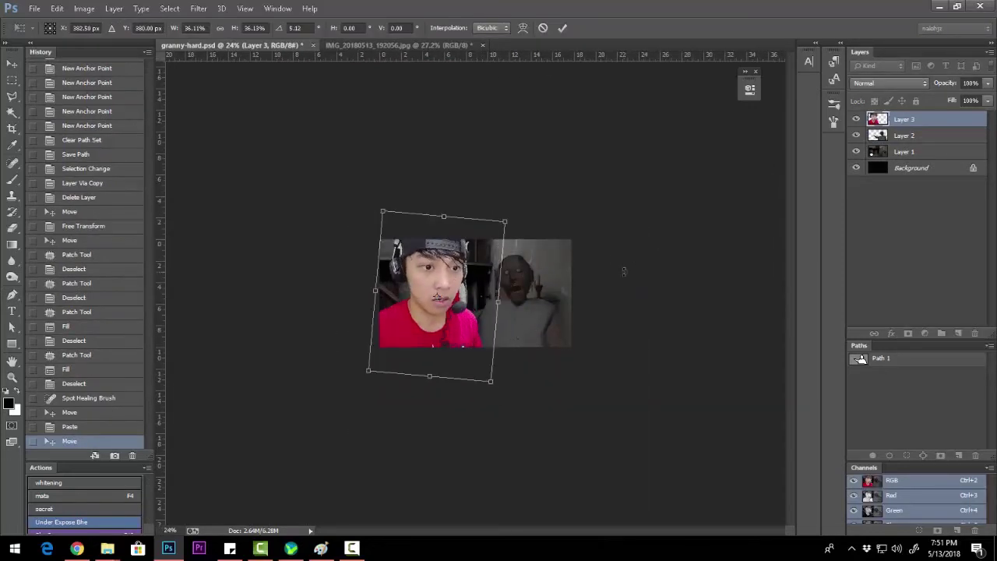
left_click_drag(502, 220, 470, 246)
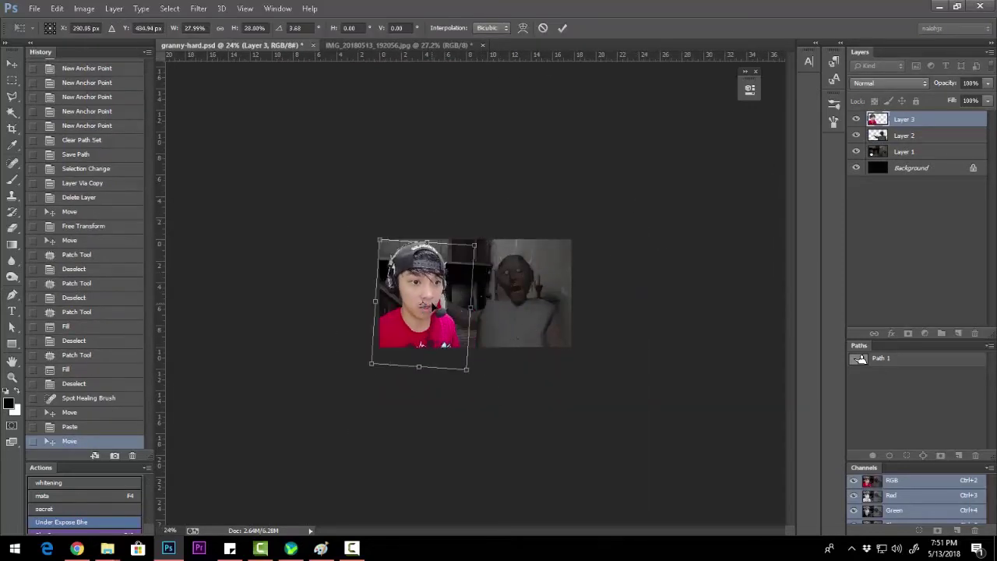
left_click_drag(462, 370, 477, 388)
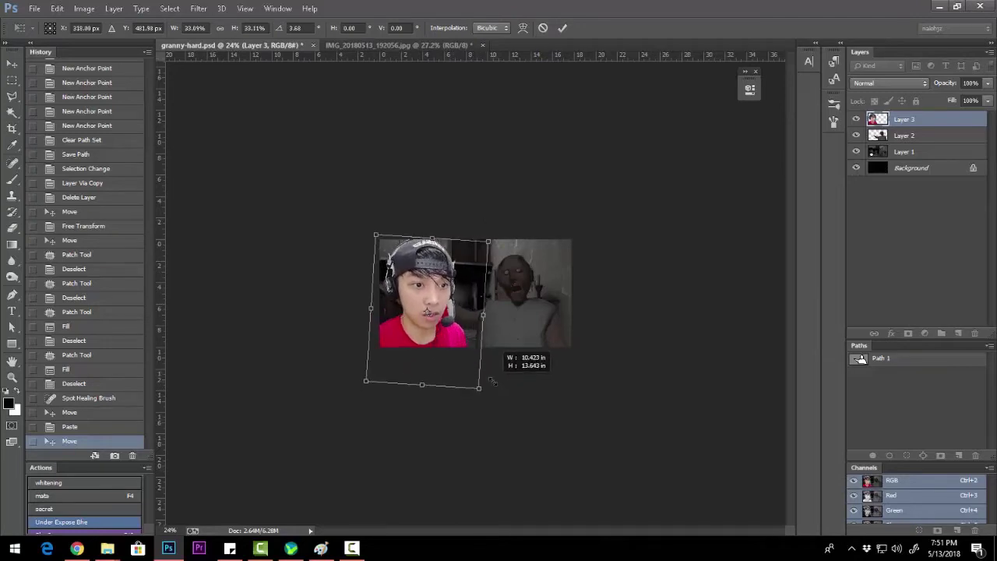
key("Return")
- Nudge the creator down into its final spot on the left beside Granny
key("ctrl+0")
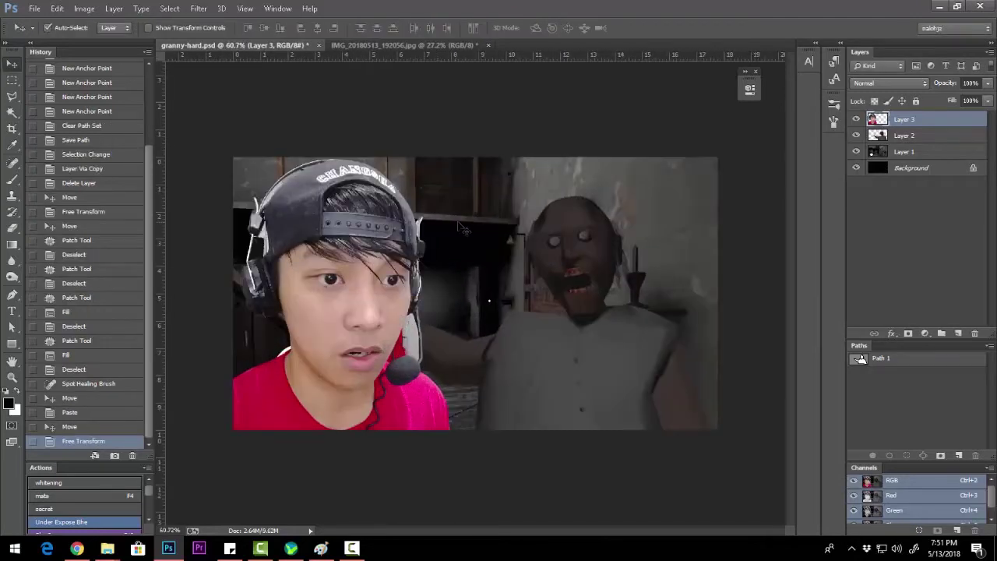
key("ctrl+t")
key("Down")
key("Down")
key("Down")
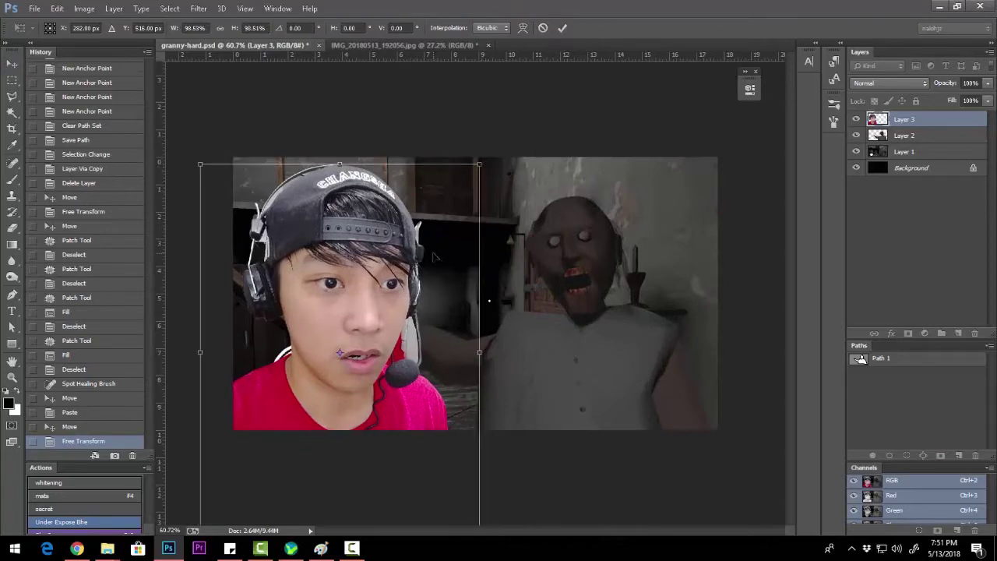
key("Return")
key("Down")
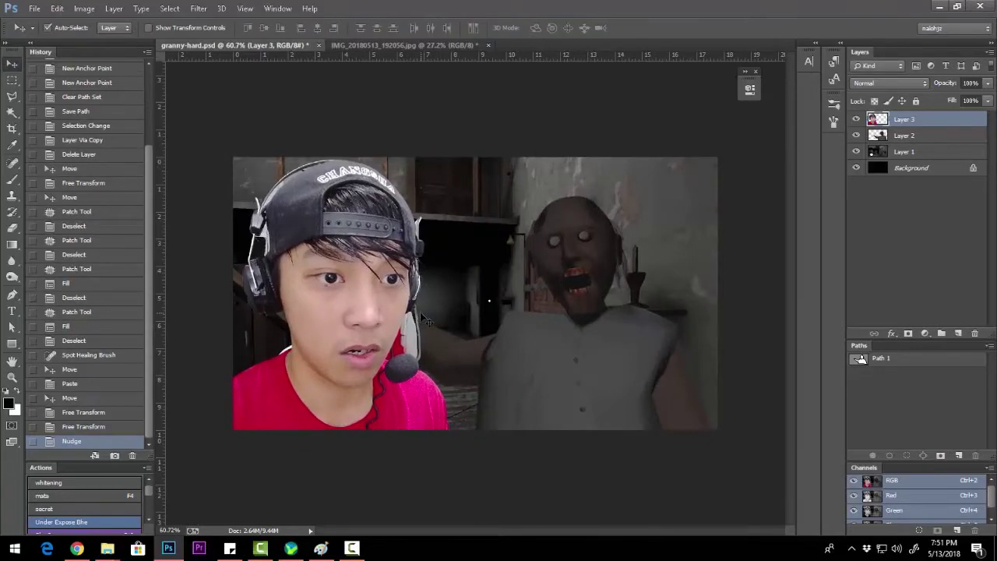
scroll(420, 343, "up", 5, "alt")
key("p")
scroll(351, 366, "up", 3, "alt")
- Start a path around leftover background, hugging the microphone top and headphone edge
scroll(294, 385, "up", 2, "alt")
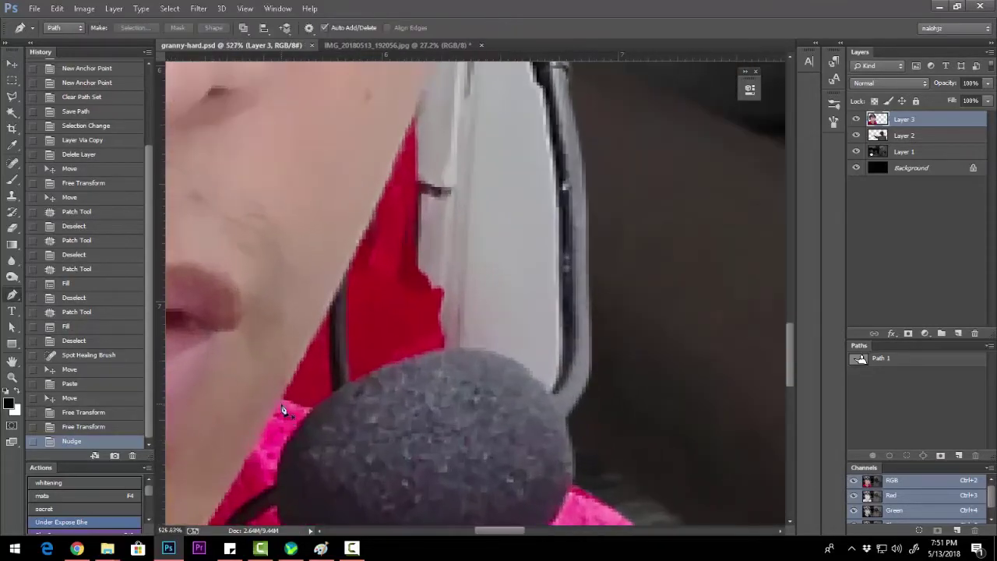
left_click(278, 403)
mouse_move(454, 355)
left_mouse_down()
mouse_move(491, 357)
mouse_move(543, 384)
left_mouse_up()
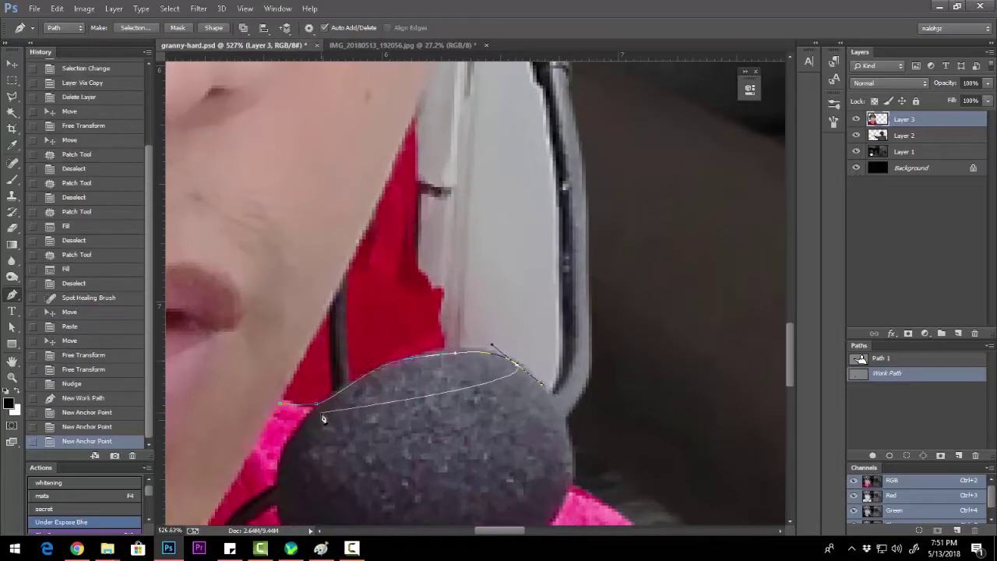
left_click_drag(315, 406, 335, 402)
left_click(555, 406)
left_click(569, 336)
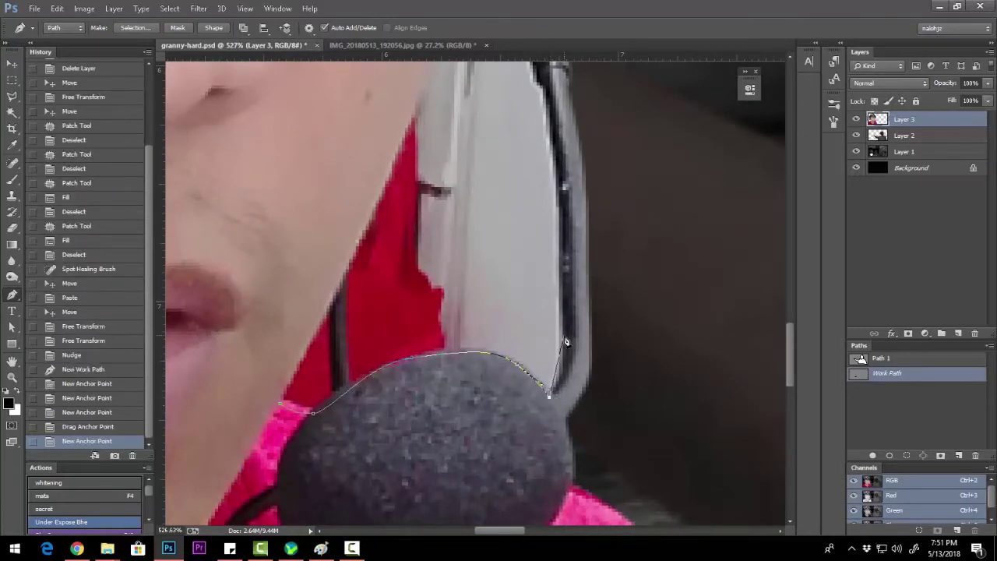
left_click_drag(563, 223, 586, 387)
left_click(581, 314)
left_click(568, 243)
left_click(531, 135)
- Continue the path down the cheek and jaw and close it
left_click(516, 141)
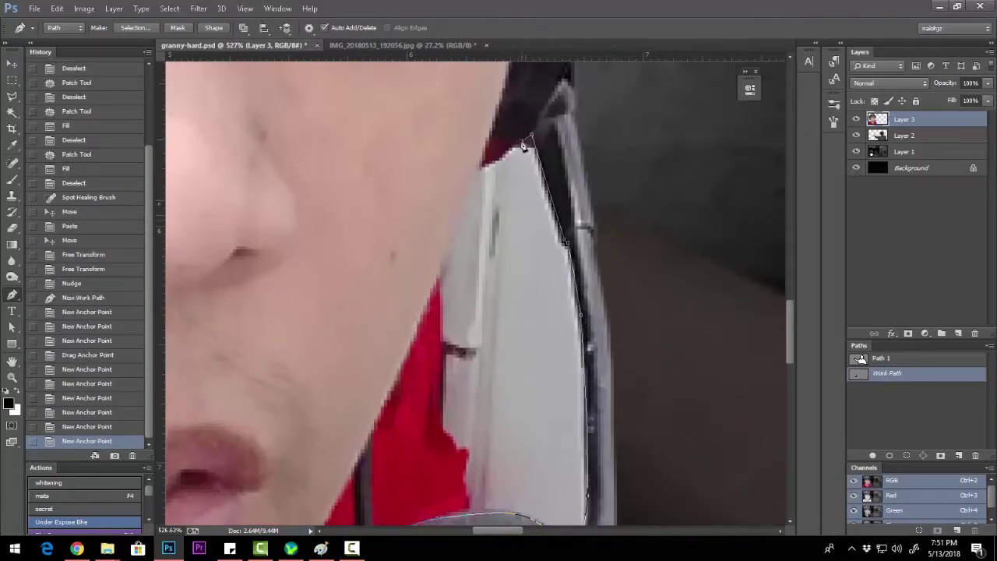
left_click(505, 149)
left_click(496, 155)
scroll(481, 168, "down", 3)
left_click(468, 257)
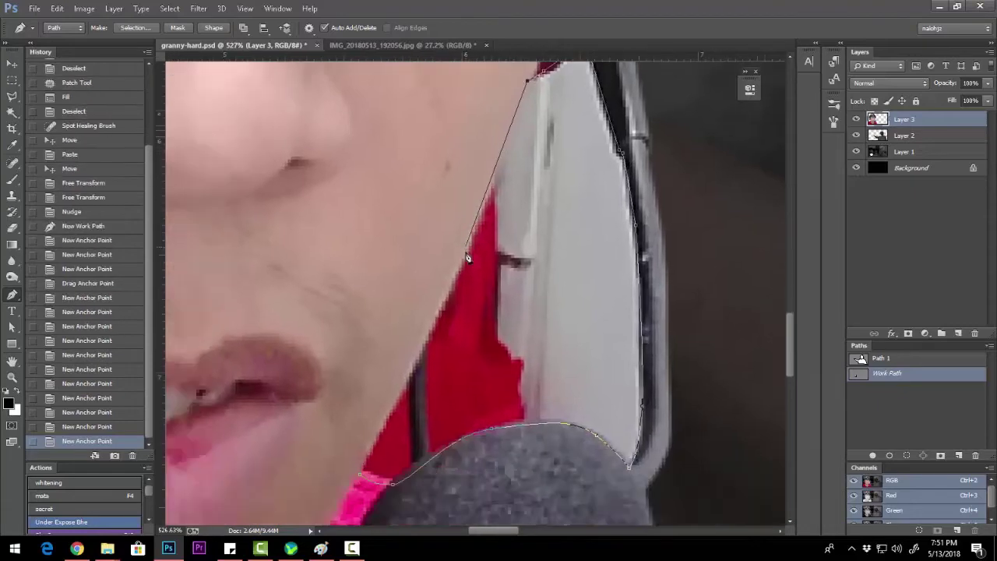
left_click(434, 326)
scroll(434, 326, "down", 3)
scroll(433, 326, "down", 2)
left_click(508, 271)
- Convert the path to a feathered selection, delete the leftover background, and deselect
key("ctrl+Return")
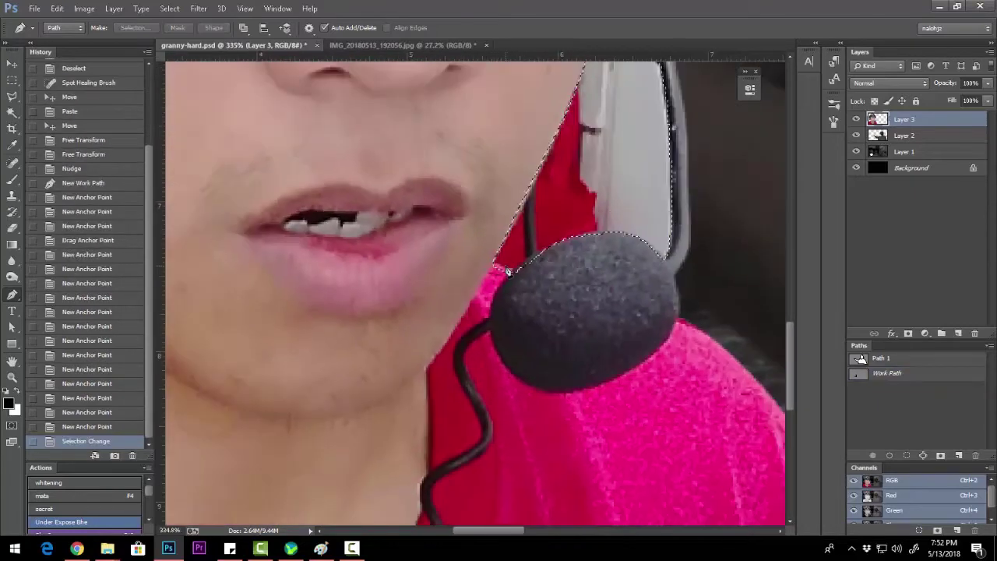
key("shift+F6")
key("Return")
key("Delete")
key("ctrl+d")
- On Layer 1, clone-stamp over the white sliver at the neck edge
scroll(592, 253, "down", 5)
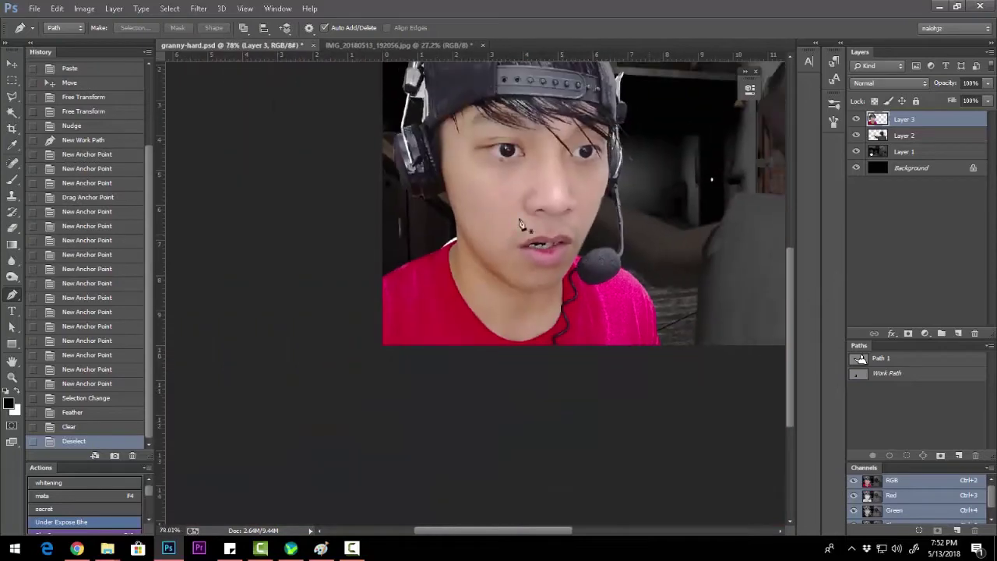
scroll(514, 257, "up", 2)
scroll(483, 323, "up", 2)
scroll(457, 345, "up", 3)
left_click(912, 137)
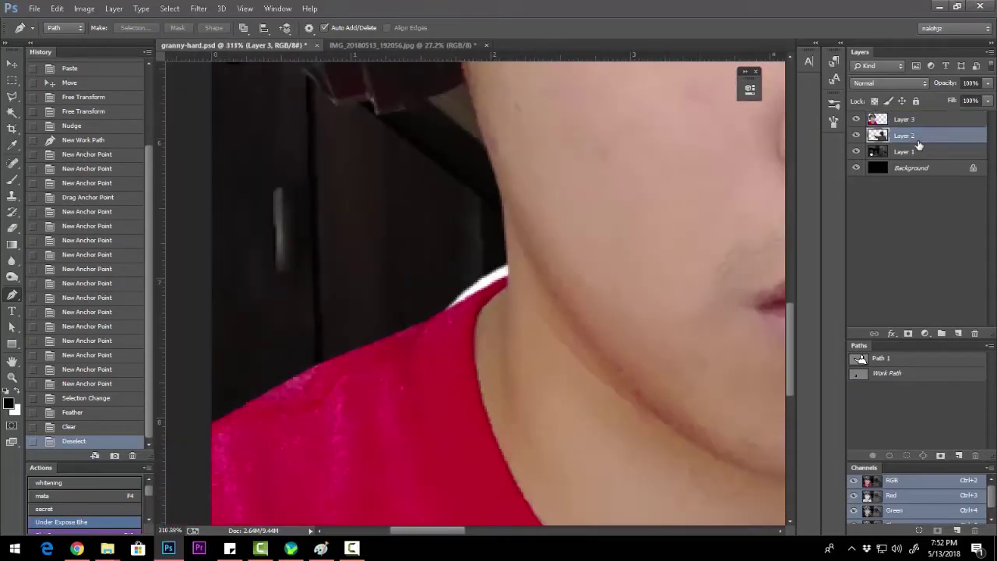
left_click(916, 151)
key("s")
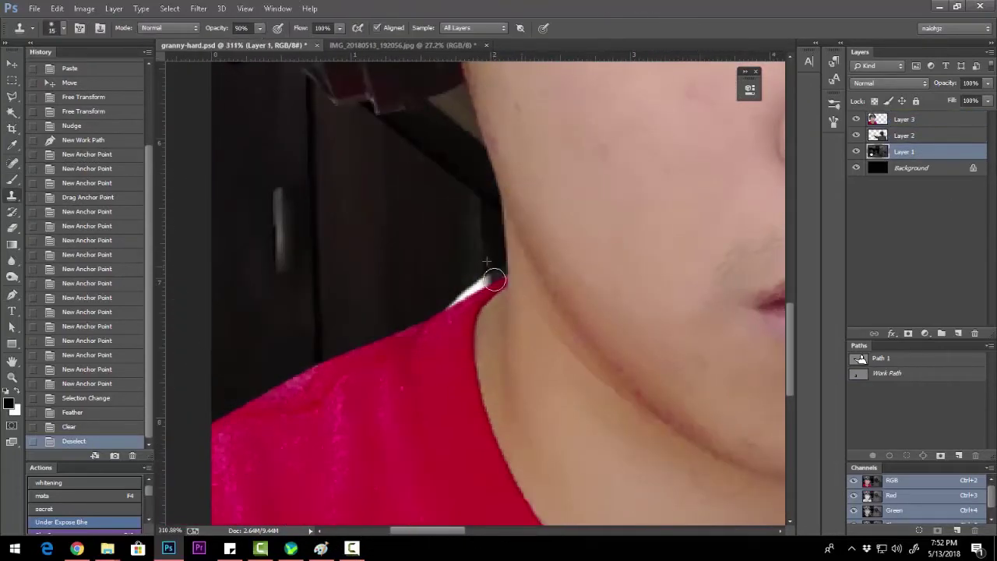
left_click_drag(494, 278, 467, 300)
- Switch to the Move tool and select Layer 3, the creator's layer
scroll(499, 288, "down", 3)
scroll(483, 155, "up", 3)
key("v")
left_click(904, 120)
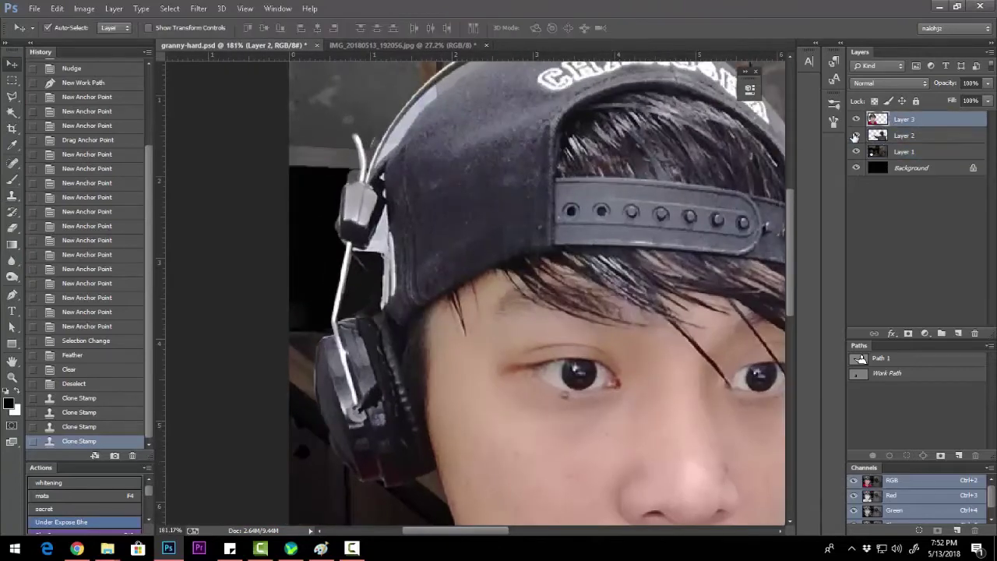
scroll(354, 291, "up", 2)
- Trace a Pen path around the background gap along the headphone edge
key("p")
left_click(329, 353)
left_click(367, 343)
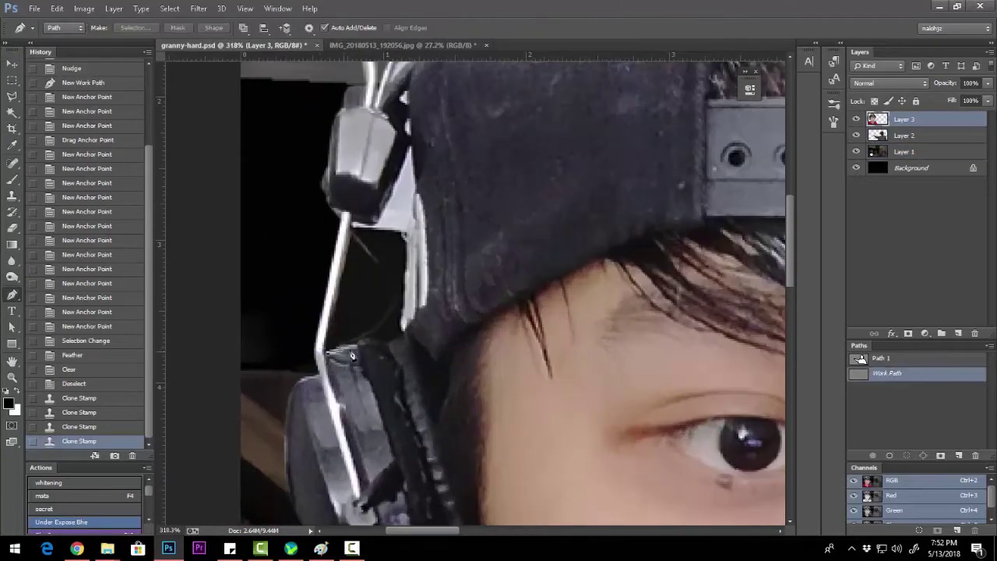
left_click(404, 337)
left_click(402, 316)
left_click(401, 293)
left_click(411, 232)
left_click(418, 192)
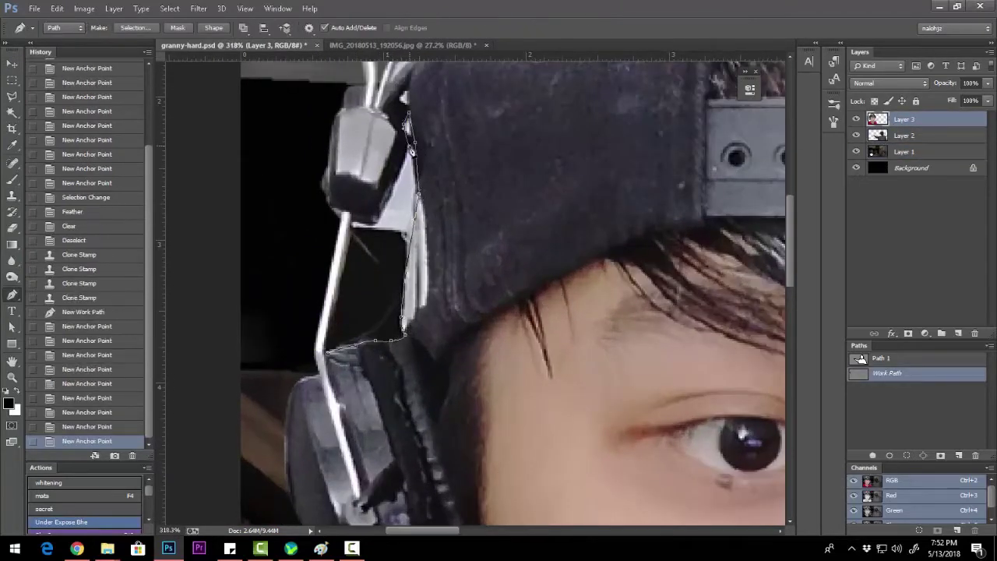
left_click(383, 220)
- Convert the path to a selection, delete the leftover background inside, and deselect
left_click(354, 223)
left_click(329, 353)
key("ctrl+Return")
key("Delete")
left_click_drag(494, 215, 500, 259)
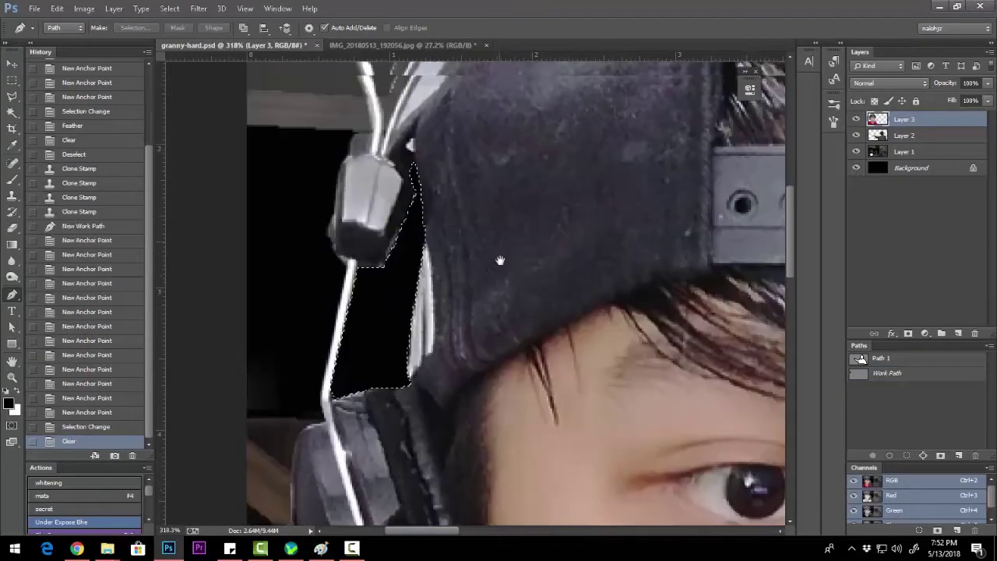
scroll(501, 259, "up", 2)
key("ctrl+d")
- Erase stray background beside the headband with a size-10 eraser at full opacity
key("e")
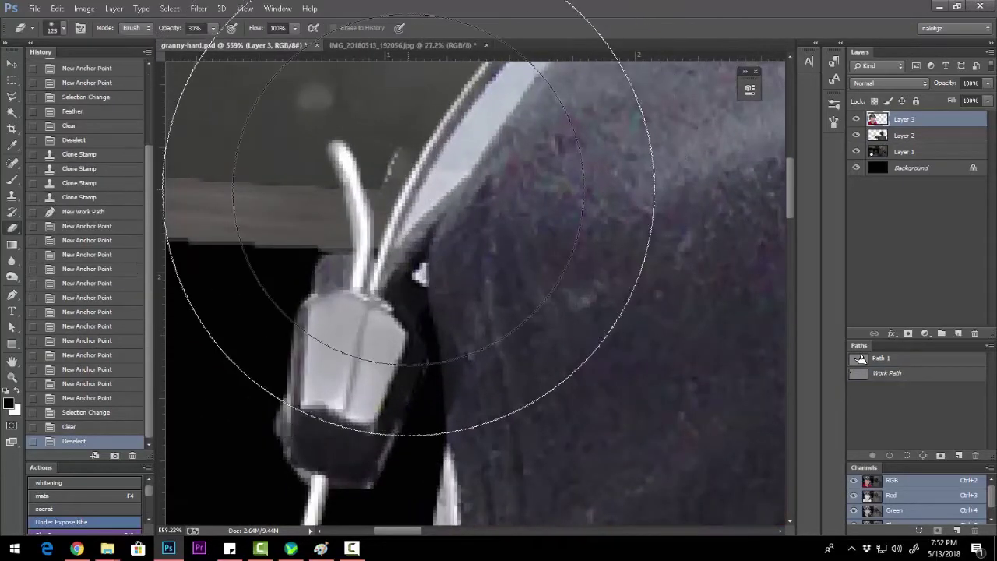
key("bracketleft")
key("bracketleft")
key("bracketleft")
left_click_drag(399, 151, 390, 187)
scroll(412, 211, "down", 3)
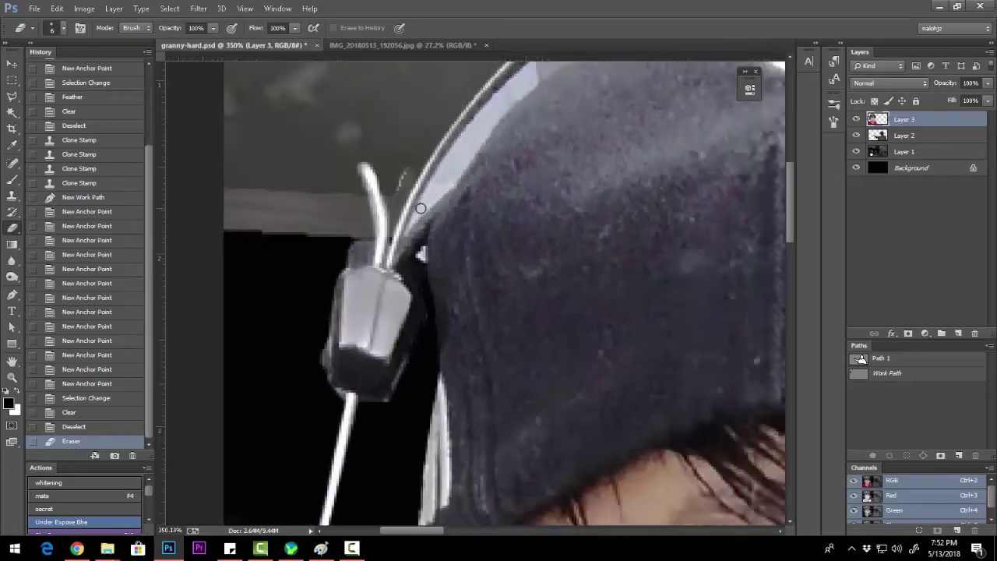
key("alt+bracketleft")
key("alt+bracketleft")
- Clone Stamp background from Layer 1 over the area near the headband
key("0")
key("s")
left_click(403, 183, "alt")
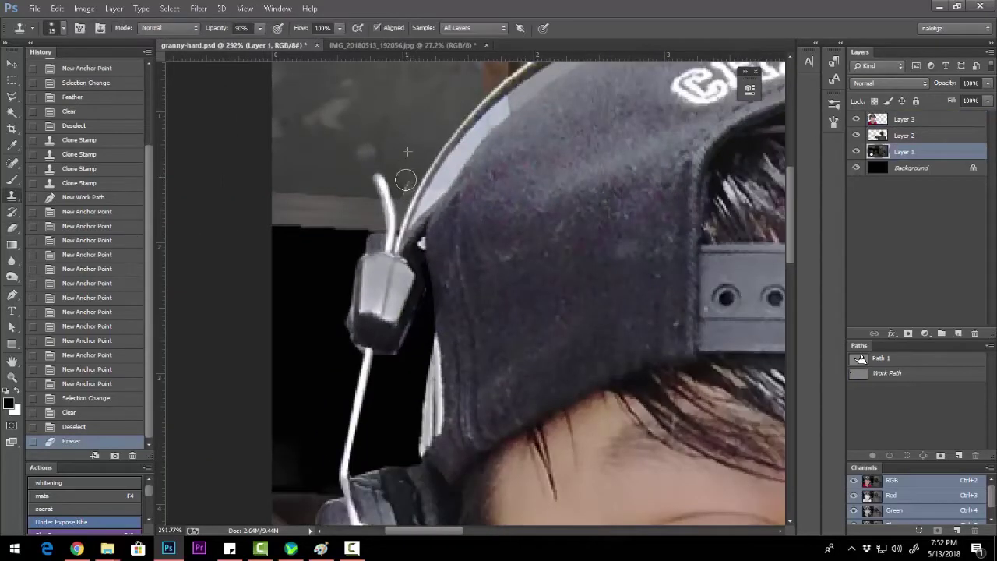
left_click_drag(403, 183, 405, 167)
scroll(405, 179, "down", 3)
- On Layer 3, trace a Pen path around the background sliver inside the headband
left_click(904, 119)
key("p")
scroll(519, 229, "up", 5)
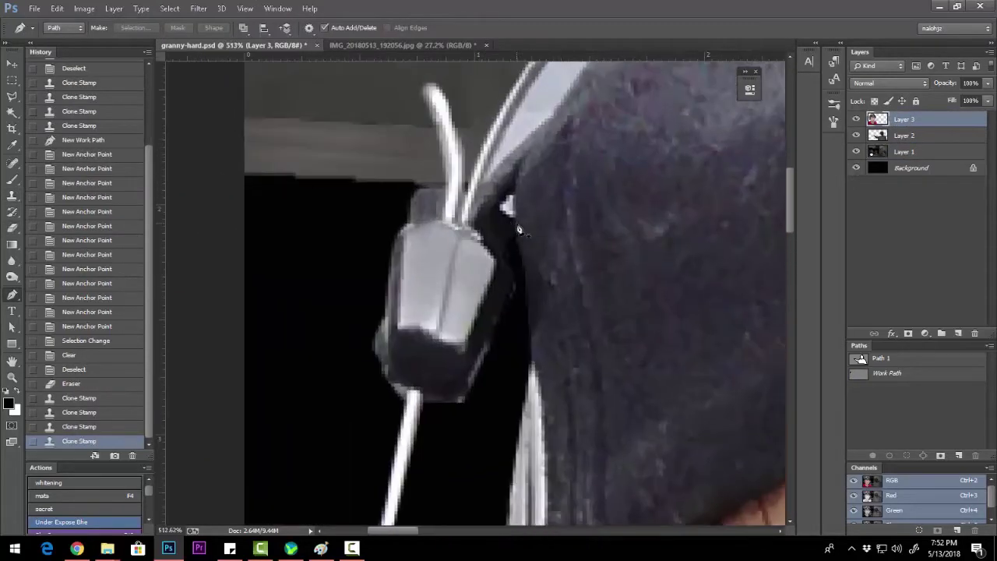
left_click(484, 184)
scroll(467, 195, "up", 5)
left_click(464, 201)
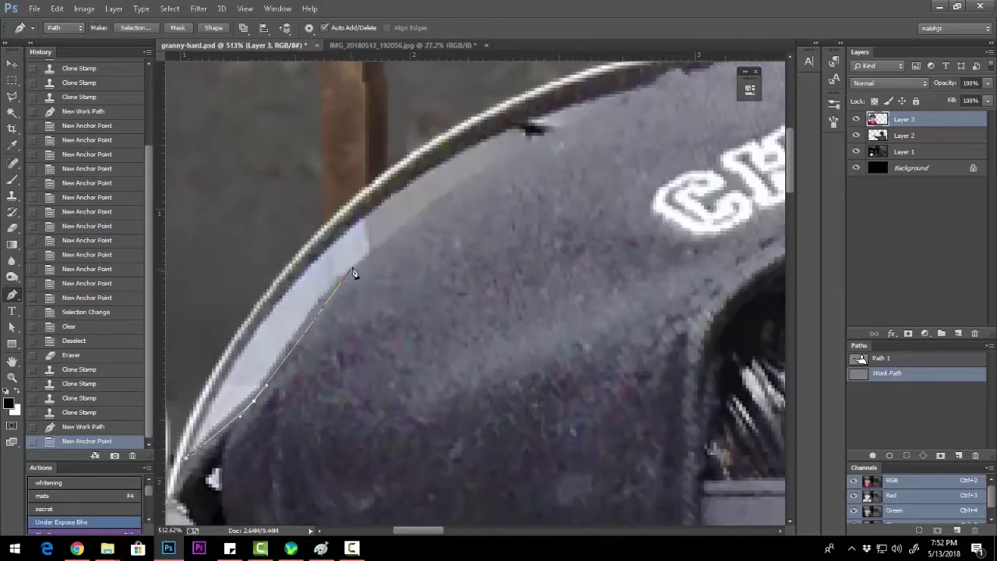
scroll(353, 273, "down", 3)
left_click(452, 195)
left_click(436, 207)
scroll(477, 242, "up", 3)
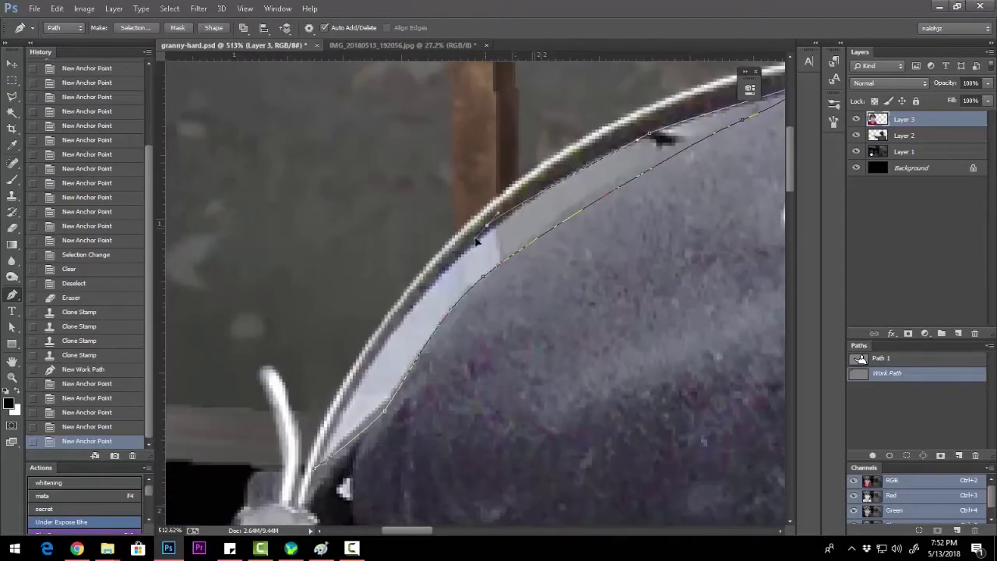
left_click(427, 343)
left_click(391, 406)
- Select the headband sliver, delete its background, and deselect
key("ctrl+Return")
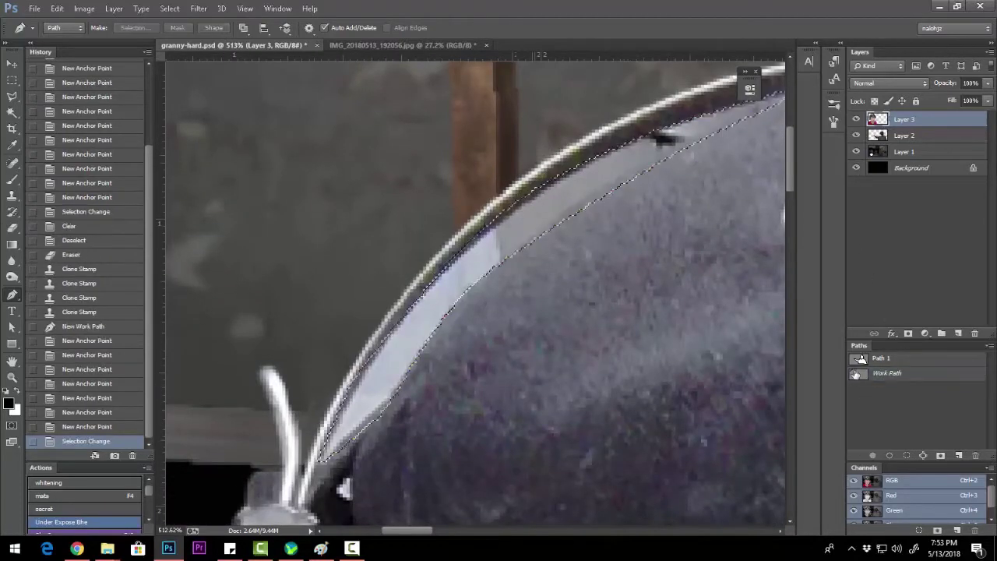
key("Delete")
scroll(451, 207, "down", 2)
key("ctrl+d")
scroll(450, 207, "down", 1)
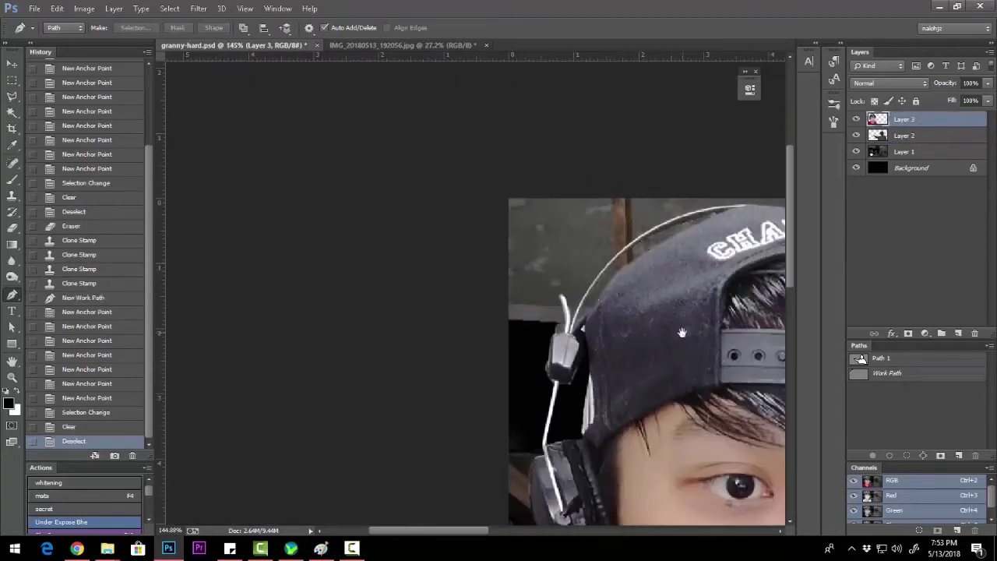
scroll(451, 207, "up", 2)
- Erase a leftover background fleck by the headband
key("e")
scroll(451, 208, "up", 2)
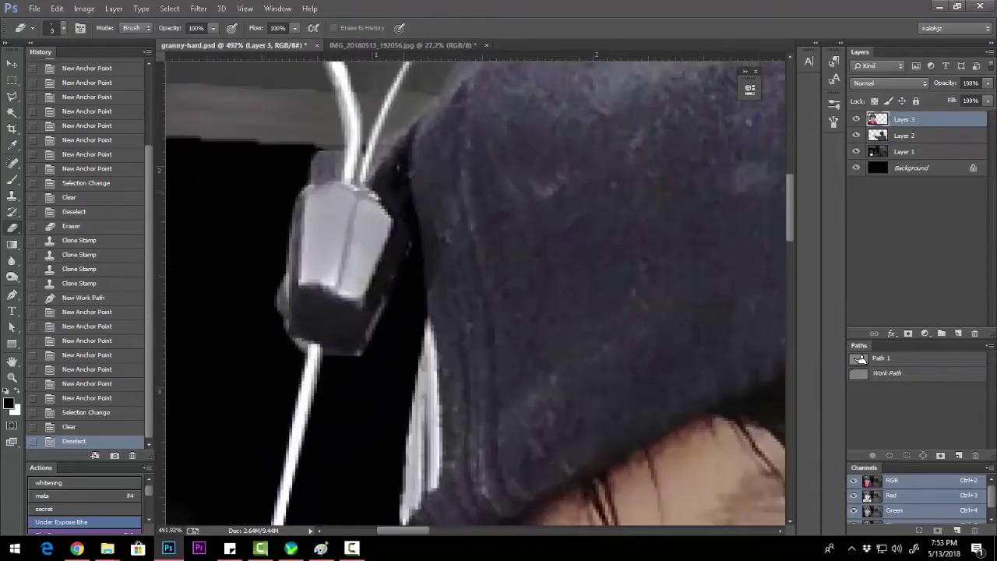
left_click(467, 273)
scroll(467, 273, "down", 2)
scroll(467, 273, "down", 2)
scroll(633, 282, "up", 1)
scroll(634, 282, "down", 1)
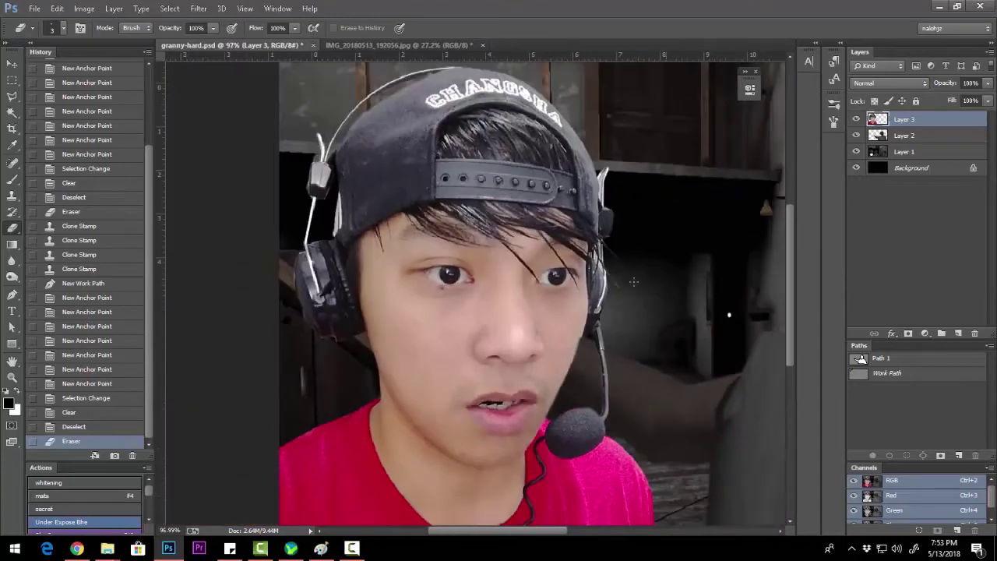
scroll(634, 281, "down", 2)
scroll(634, 281, "up", 1)
key("ctrl+t")
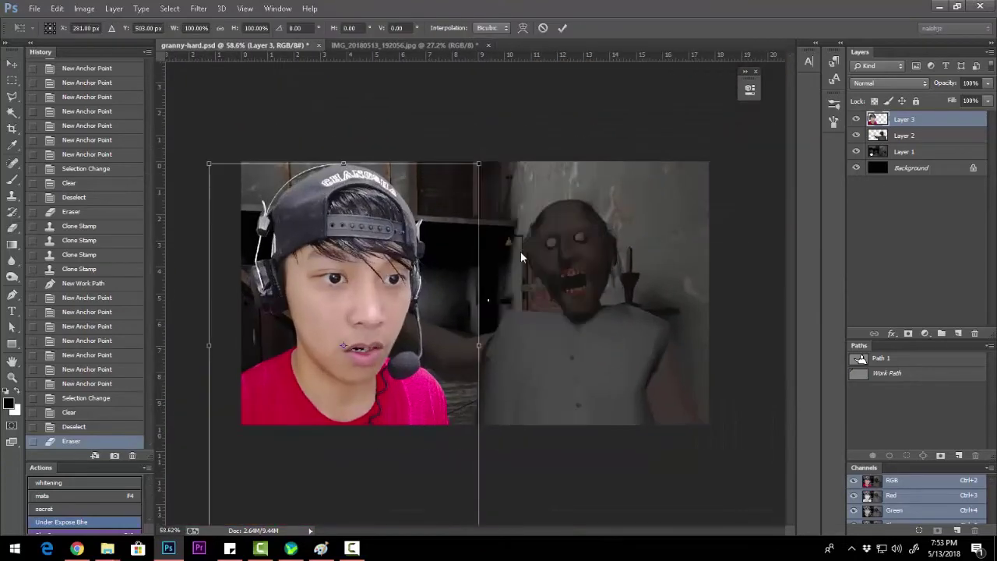
- Shrink the creator layer slightly and move the Granny image to the right
scroll(477, 296, "down", 1)
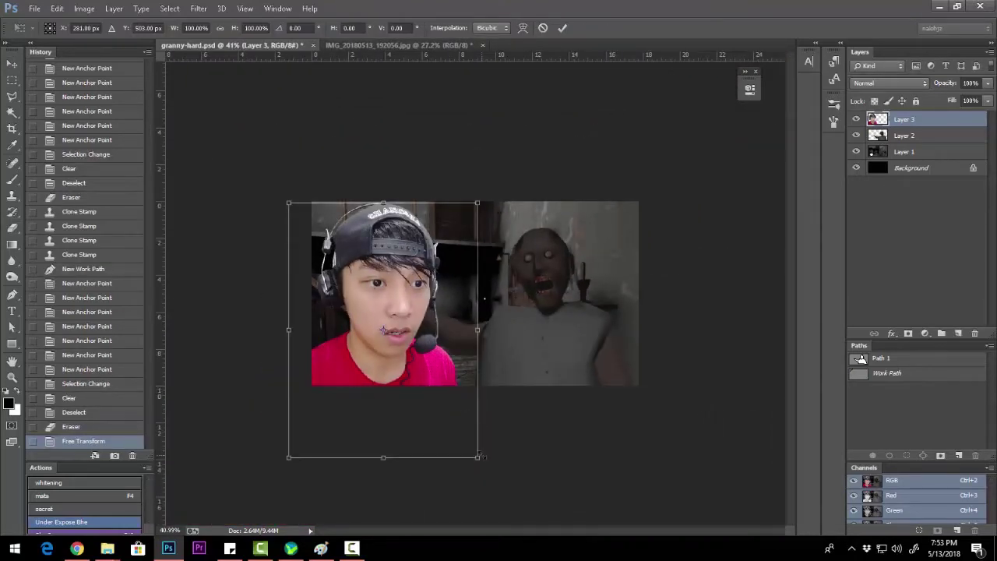
left_click_drag(478, 457, 464, 420)
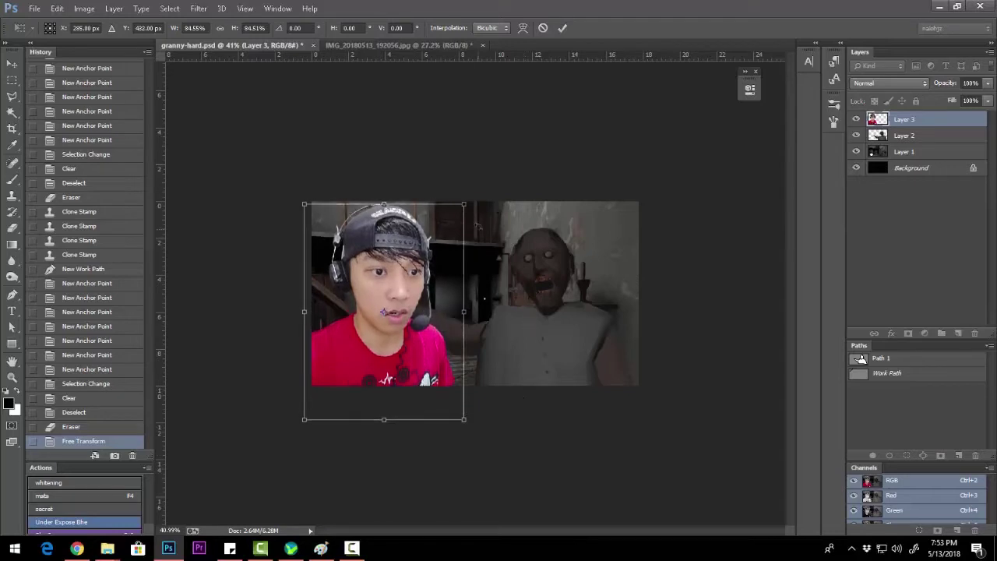
key("Return")
mouse_move(555, 321)
left_mouse_down()
mouse_move(573, 326)
mouse_move(576, 300)
mouse_move(670, 268)
left_mouse_up()
key("ctrl+t")
key("Return")
- Shrink the background Layer 1 around its centre and rescale the creator to fit the left side
key("alt+bracketleft")
key("ctrl+t")
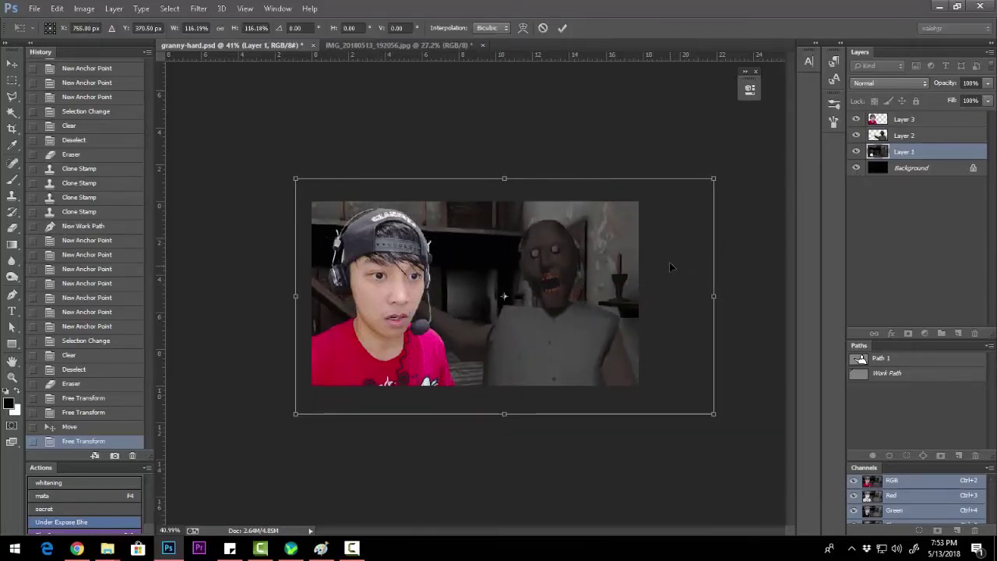
left_click_drag(714, 414, 700, 406)
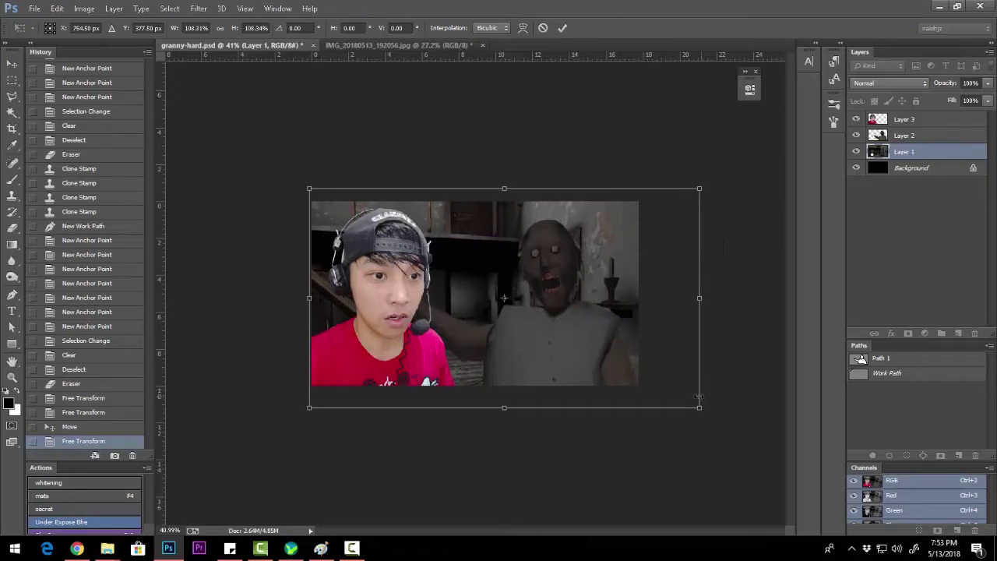
key("Return")
key("alt+bracketright")
key("alt+bracketright")
key("ctrl+t")
left_click_drag(306, 204, 300, 201)
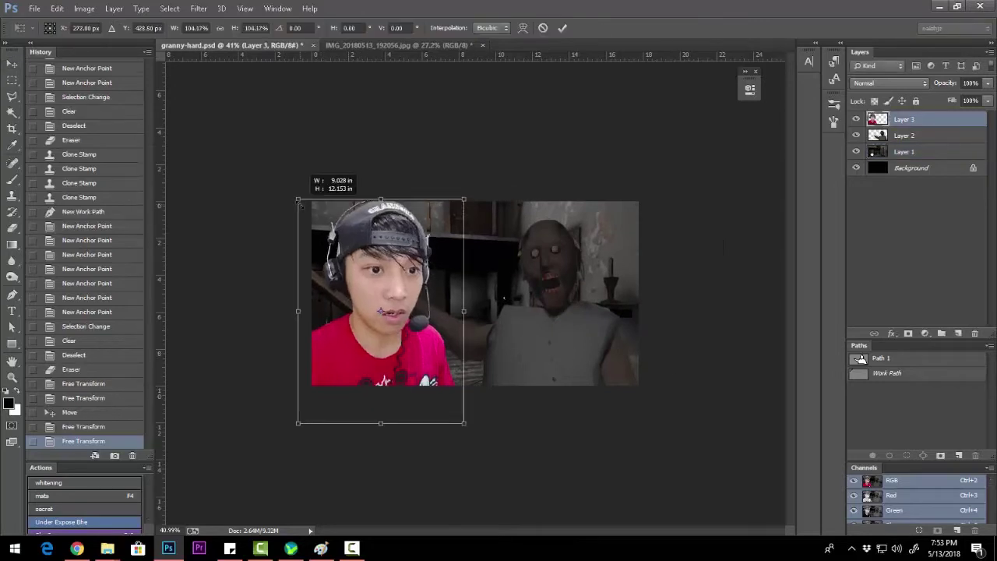
key("Return")
- Scale Granny's Layer 2 to about 93% and nudge her up on the right side
left_click(922, 136)
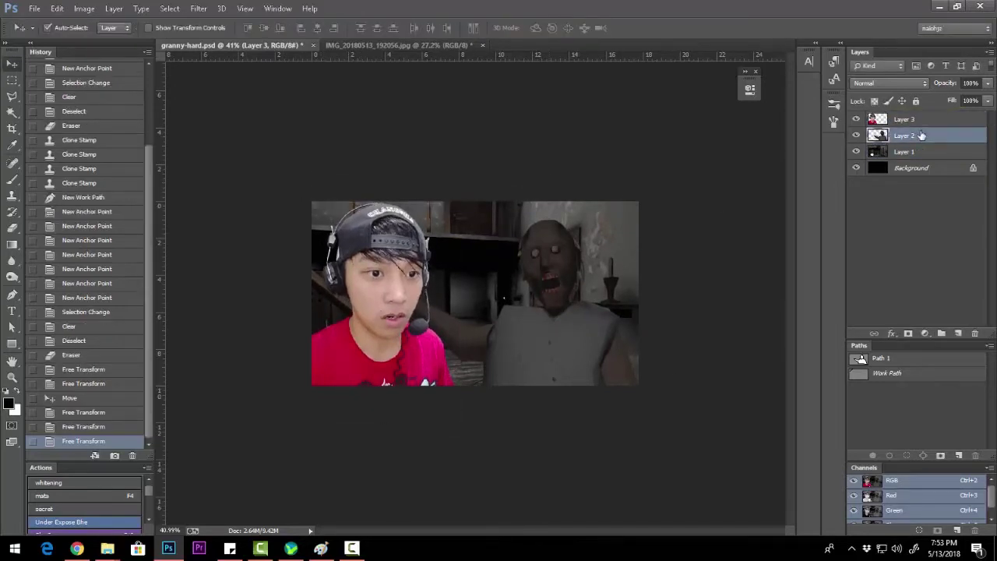
key("ctrl+t")
left_click_drag(639, 224, 639, 223)
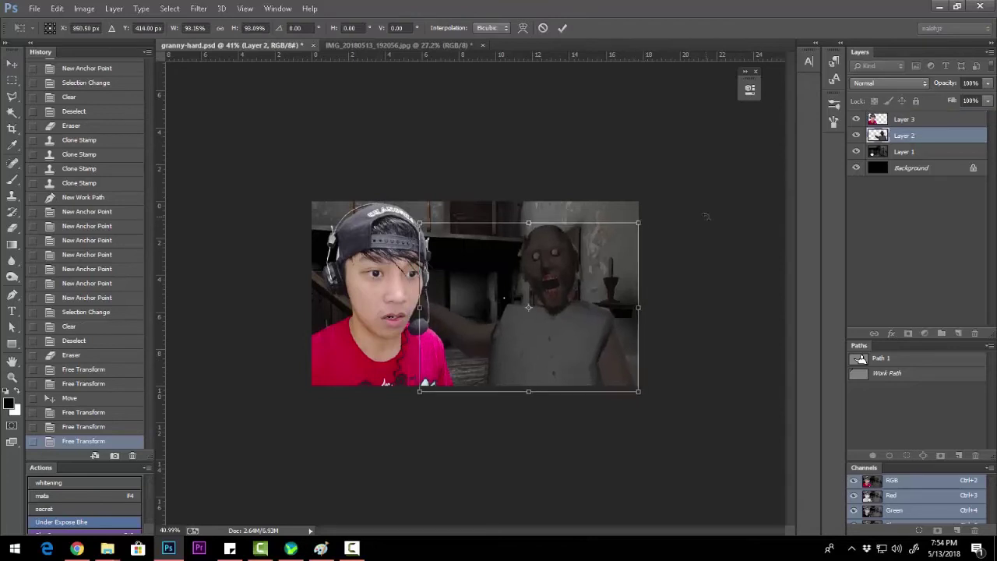
key("Up")
key("Up")
key("Up")
key("Left")
key("Left")
key("Left")
key("Up")
key("Up")
key("Up")
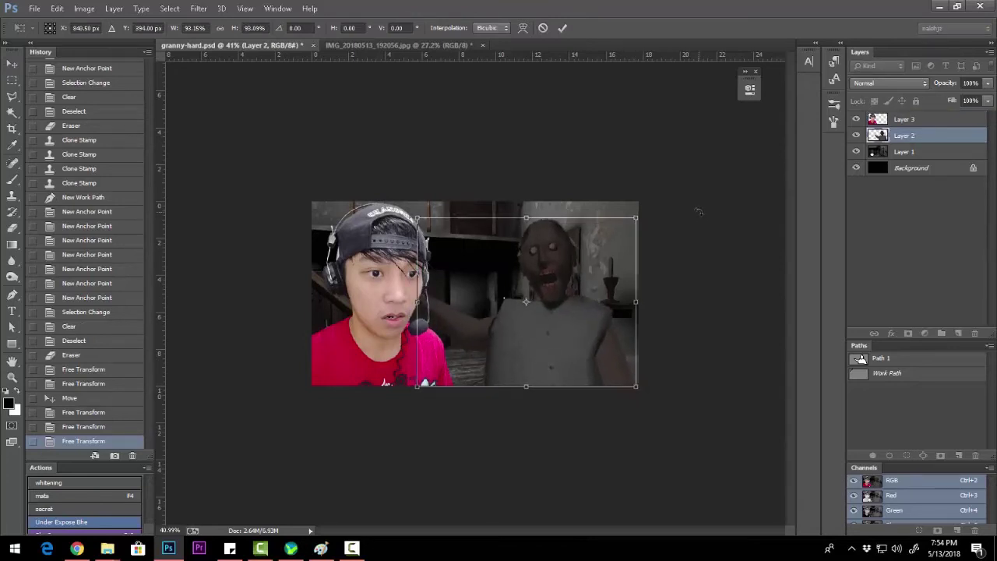
key("Return")
scroll(623, 261, "down", 2)
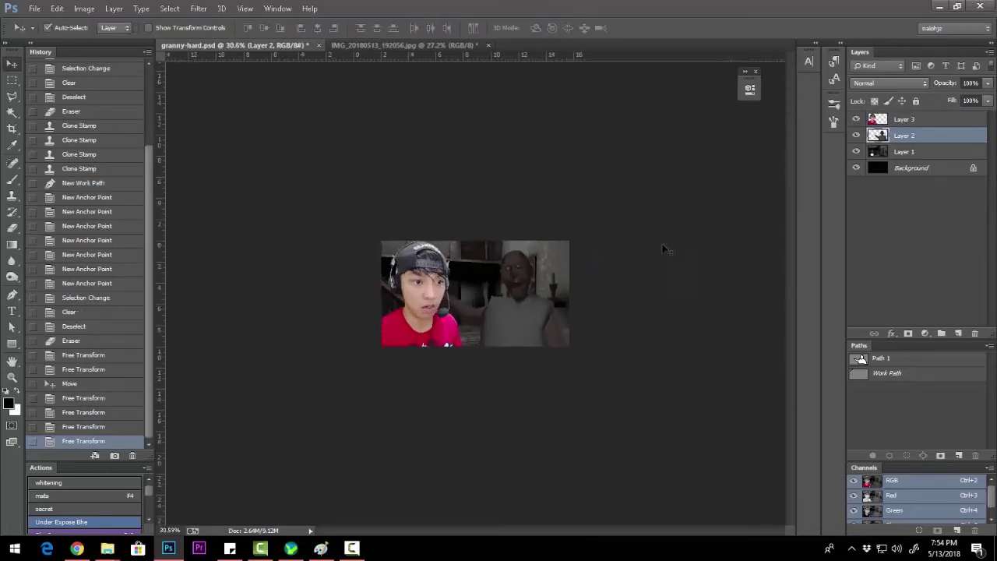
scroll(623, 261, "up", 4)
scroll(619, 253, "down", 1)
- On a new top layer, brush dark shading around the image edges at 10% opacity
left_click(904, 118)
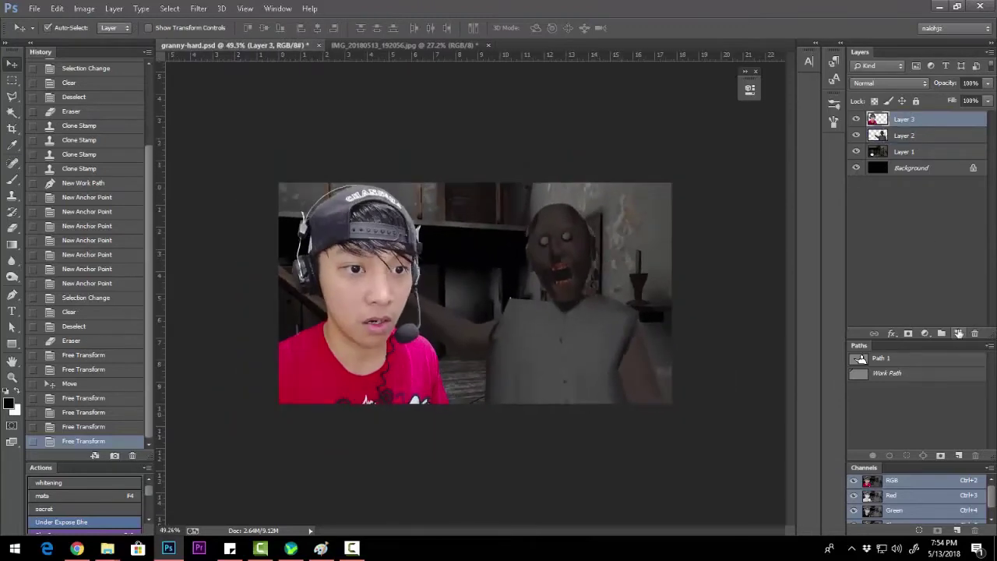
left_click(959, 334)
key("b")
left_click(312, 354)
left_click(212, 233)
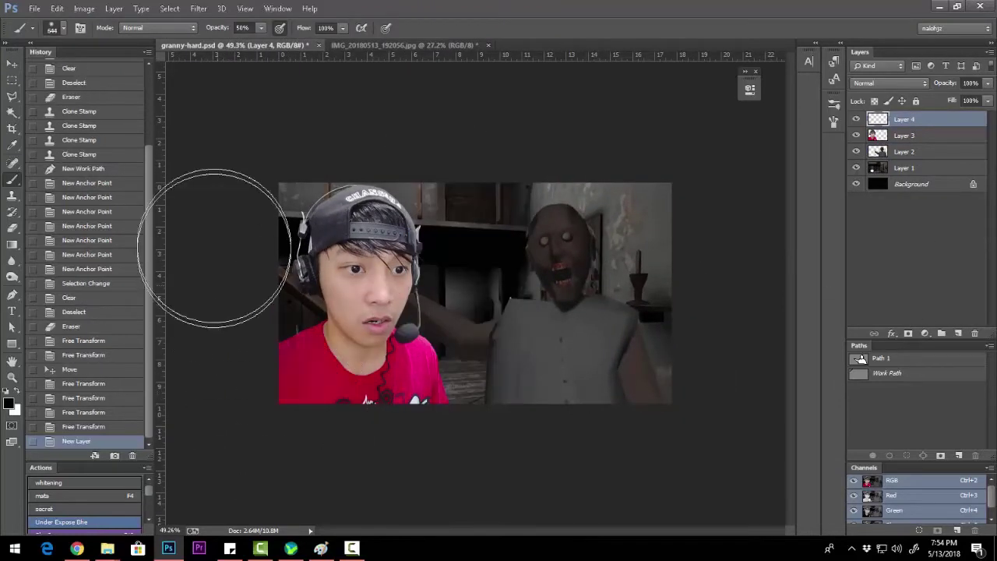
left_click(244, 223)
left_click(256, 501)
left_click(248, 211)
key("1")
left_click(395, 151)
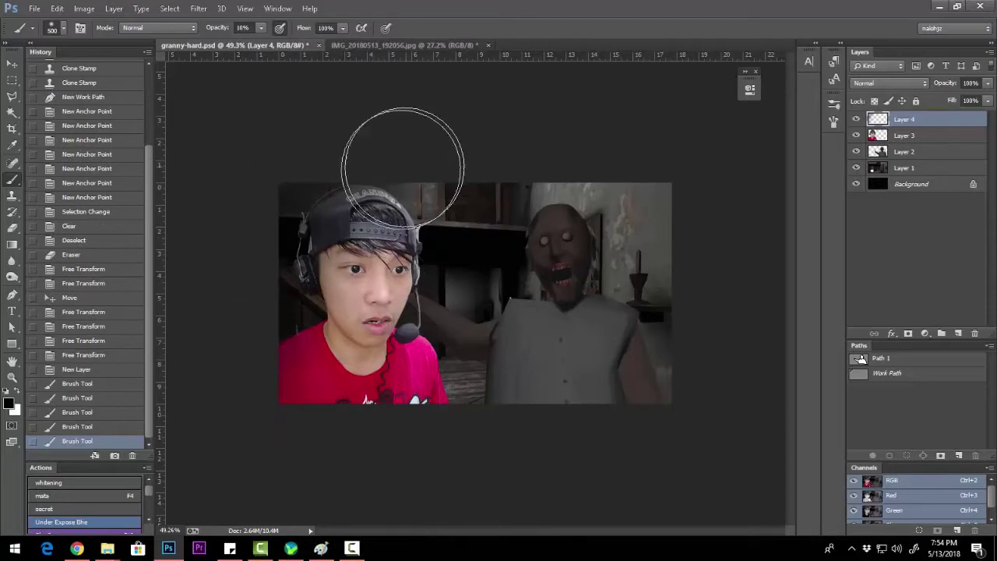
left_click(260, 423)
- With a smaller brush, darken the bottom and lower-left edges with more strokes
key("bracketleft")
left_click(603, 444)
left_click(603, 444)
left_click(545, 478)
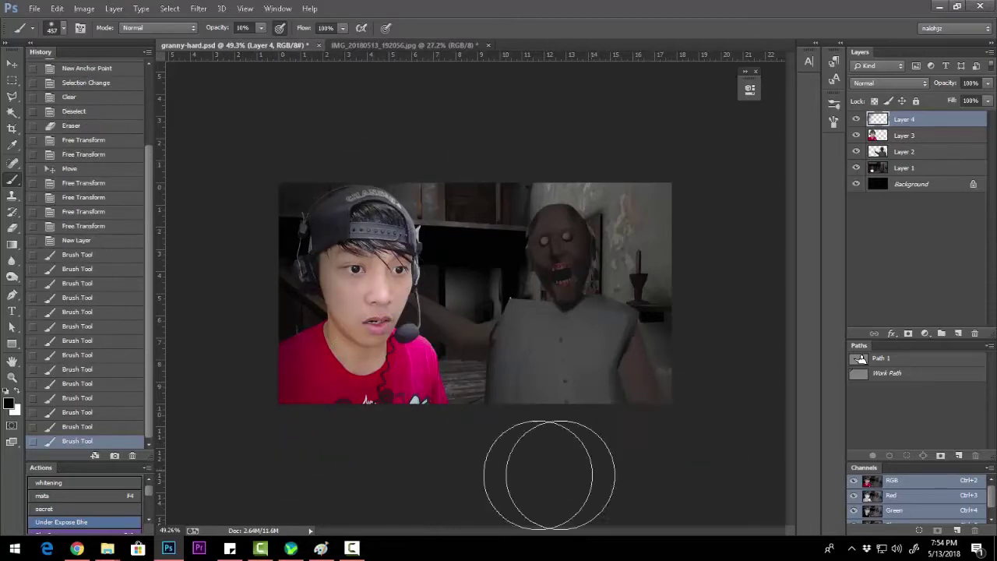
left_click(735, 189)
left_click(779, 201)
left_click(668, 423)
left_click(323, 392)
left_click(311, 393)
left_click(296, 395)
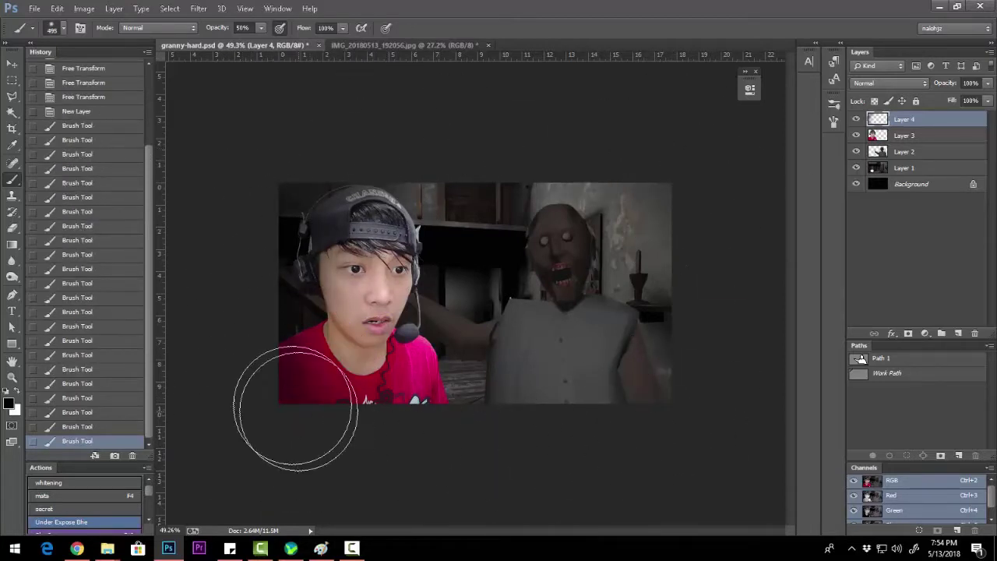
left_click(268, 243)
- Set brush strength to 11% on Layer 1, then select and transform Granny's Layer 2
left_click(908, 166)
key("5")
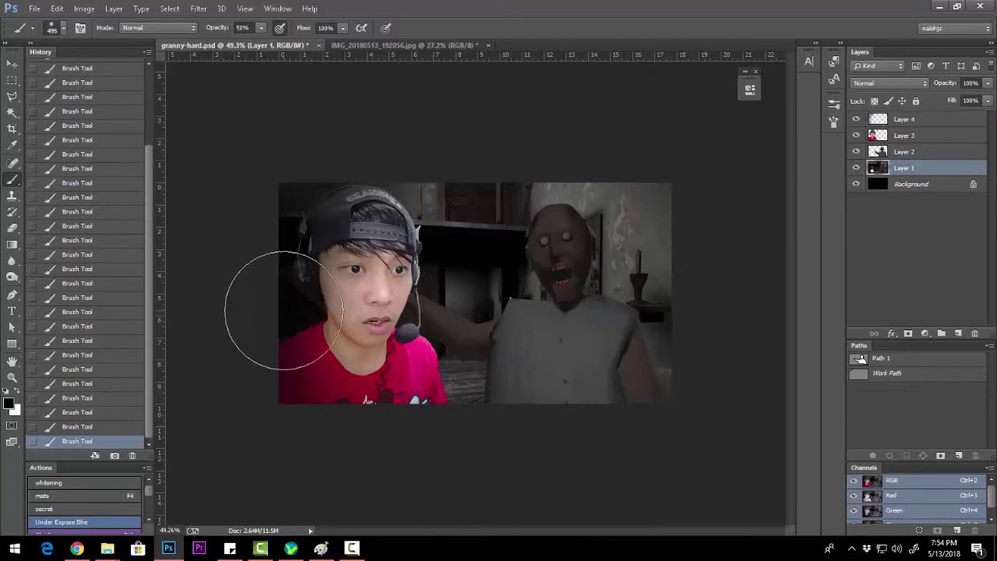
key("1")
key("1")
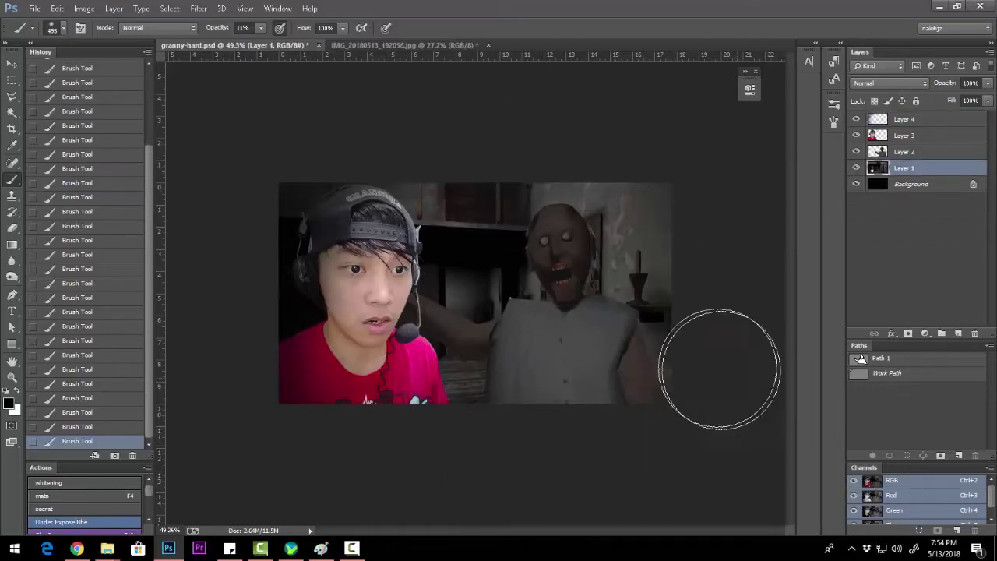
key("v")
left_click(908, 152)
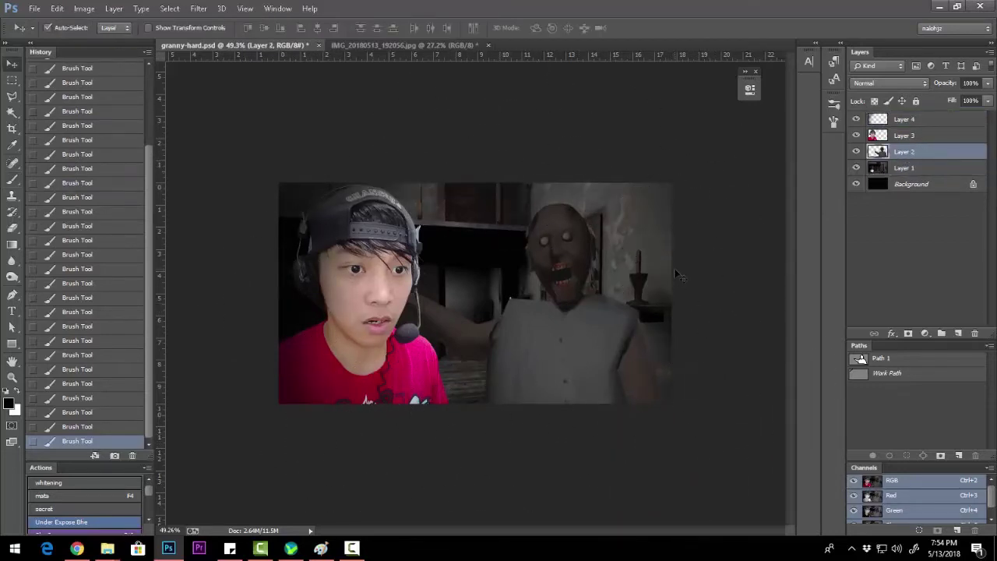
key("ctrl+t")
key("Return")
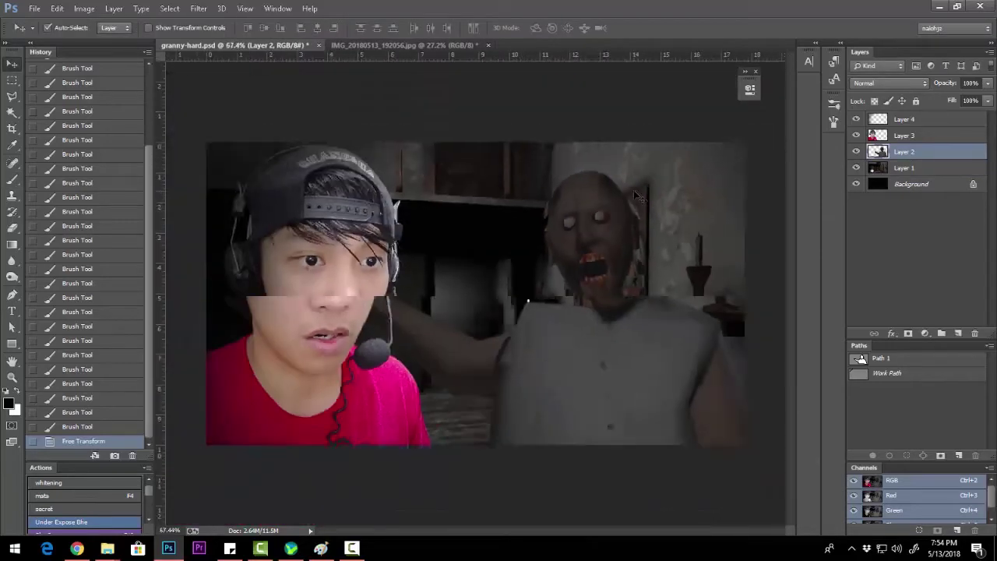
key("ctrl+shift+b")
- Apply the raised brightness and contrast to Granny, then load the creator's outline as a selection
mouse_move(646, 116)
left_mouse_down()
mouse_move(656, 116)
mouse_move(668, 146)
mouse_move(666, 115)
mouse_move(668, 145)
left_mouse_up()
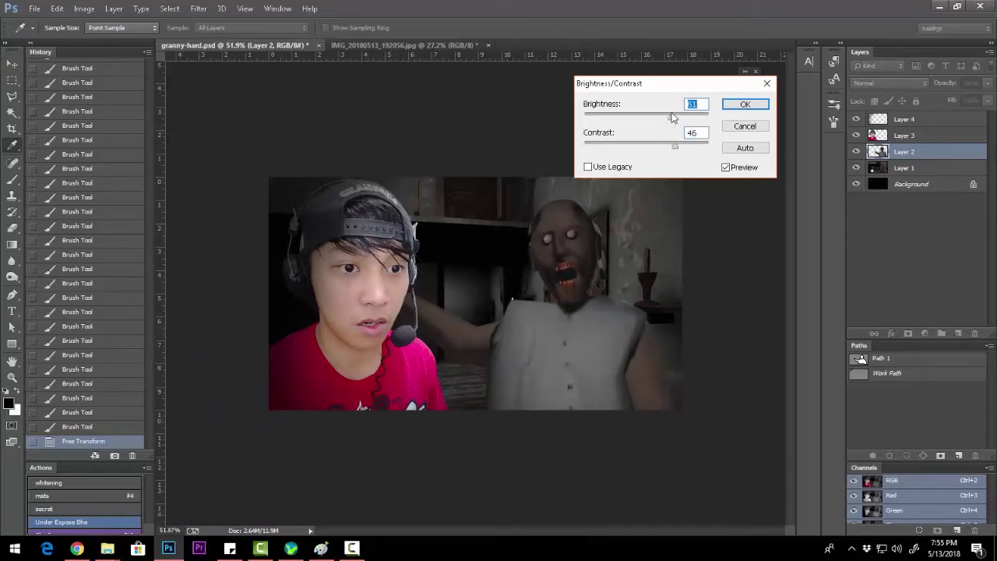
key("Return")
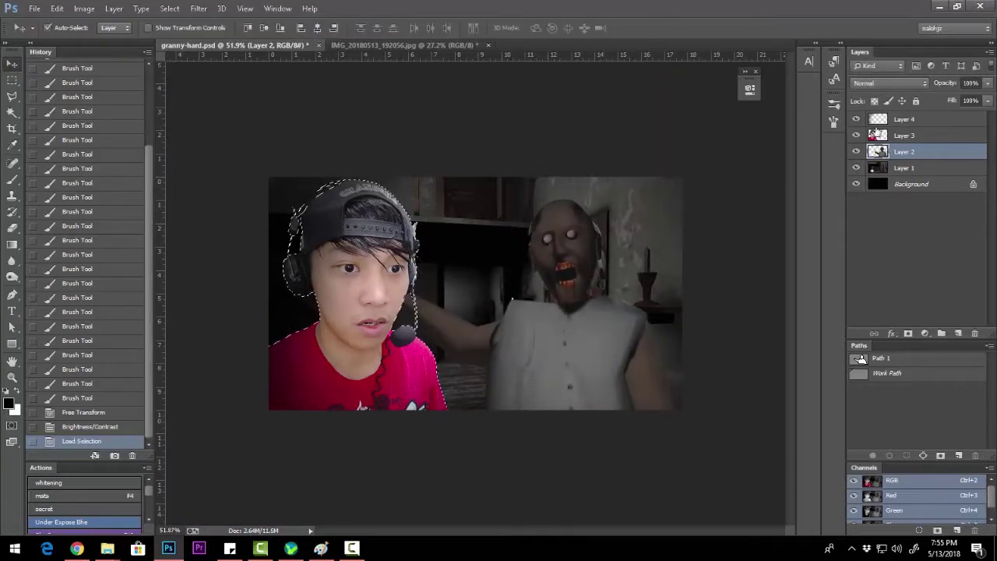
left_click(904, 118)
key("b")
right_click(494, 94, "shift")
key("Escape")
- Paint soft tone over the creator's shirt on Layer 4, then deselect
left_click(283, 271)
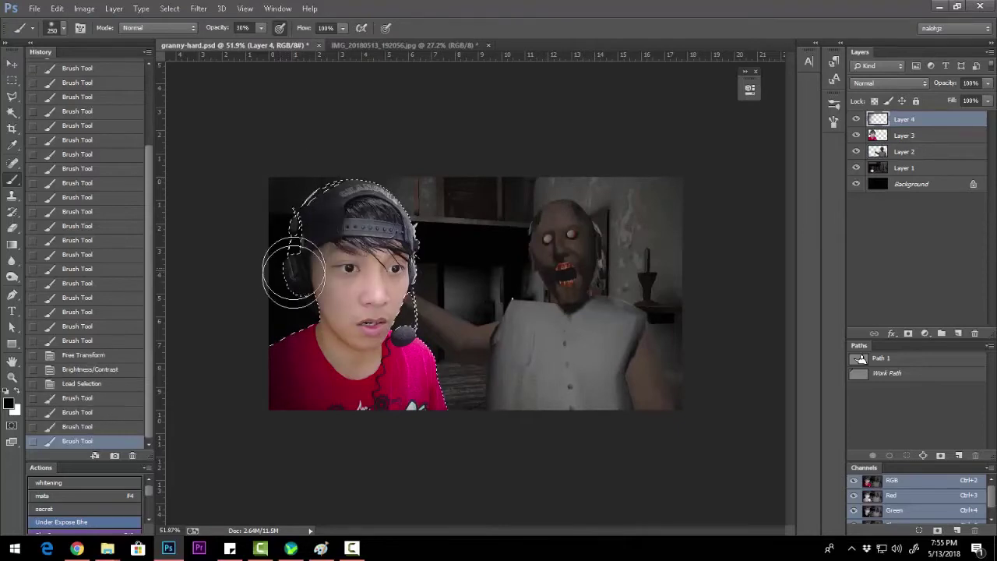
left_click(309, 340)
left_click(304, 354)
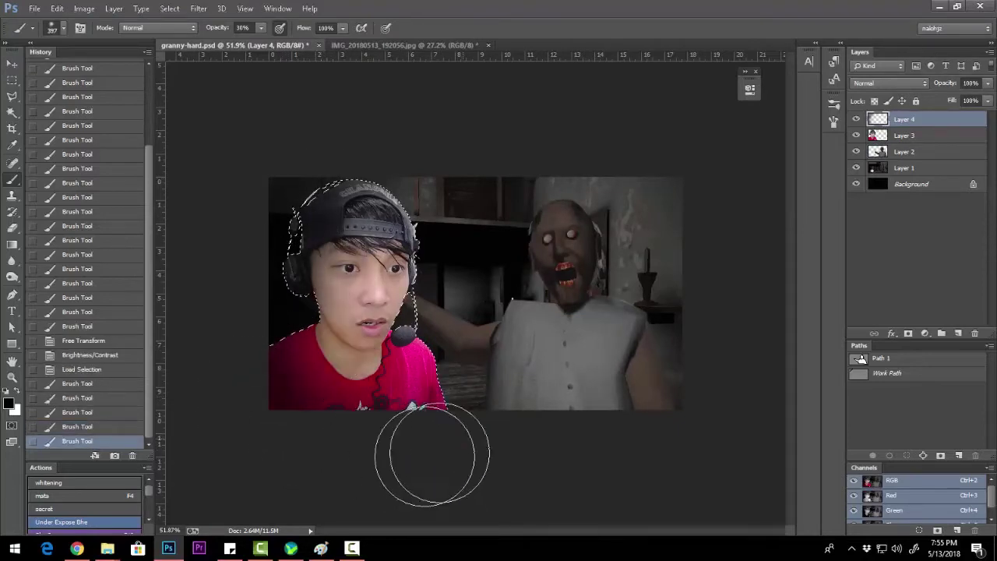
left_click(311, 358)
left_click(366, 390)
left_click(359, 375)
key("ctrl+d")
key("1")
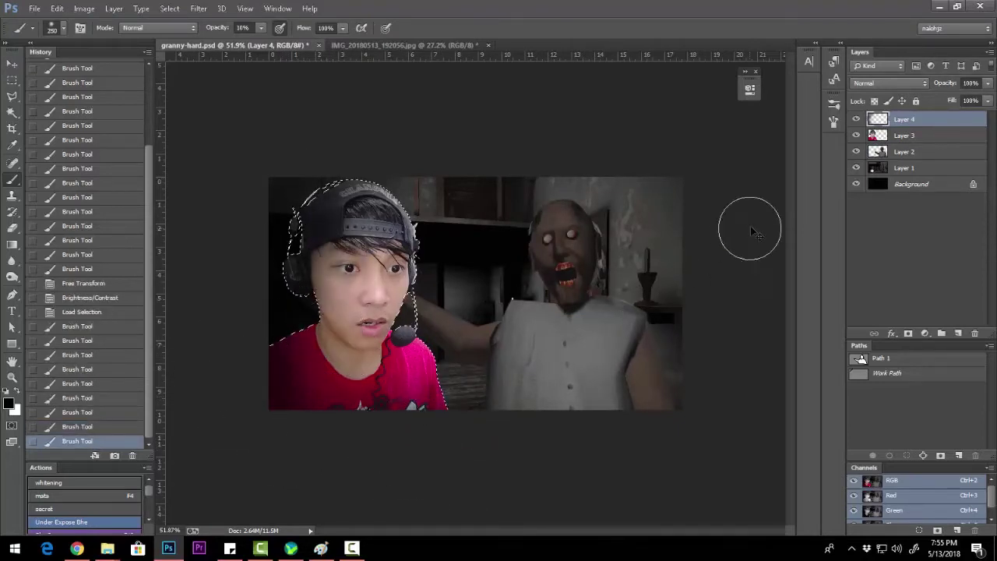
- Select the creator layer and confirm a Free Transform on it
scroll(508, 274, "down", 2)
scroll(478, 289, "up", 2)
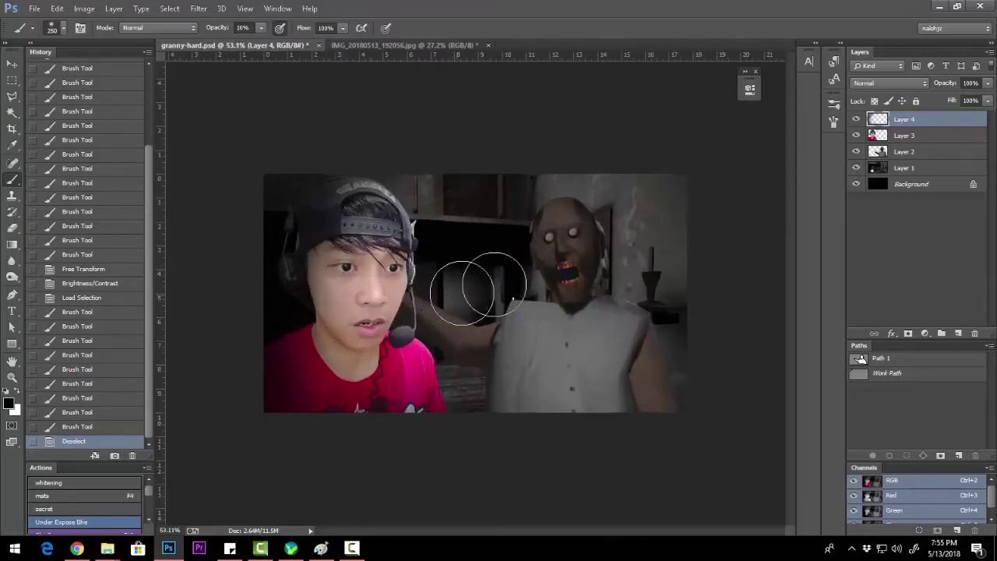
key("alt+bracketleft")
key("ctrl+t")
key("Return")
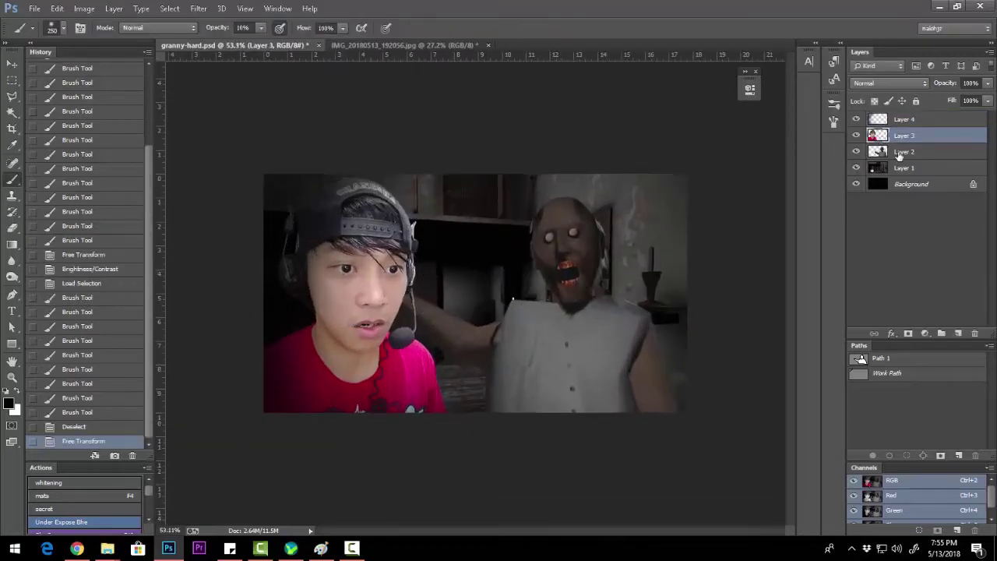
- Shrink the Granny layer slightly around her centre with Free Transform
scroll(584, 263, "up", 1)
scroll(663, 269, "down", 2)
key("alt+bracketleft")
key("ctrl+t")
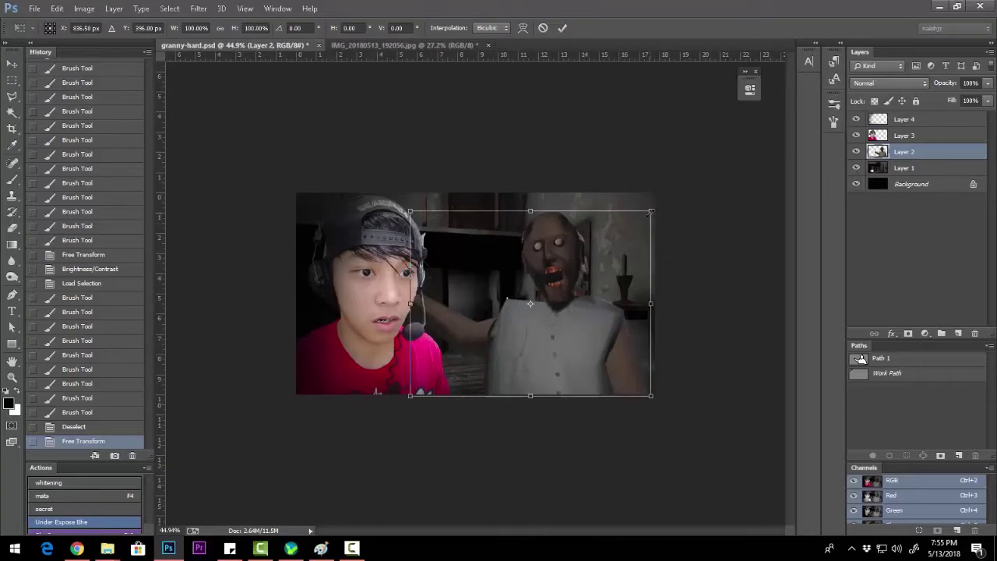
left_click_drag(650, 211, 646, 222)
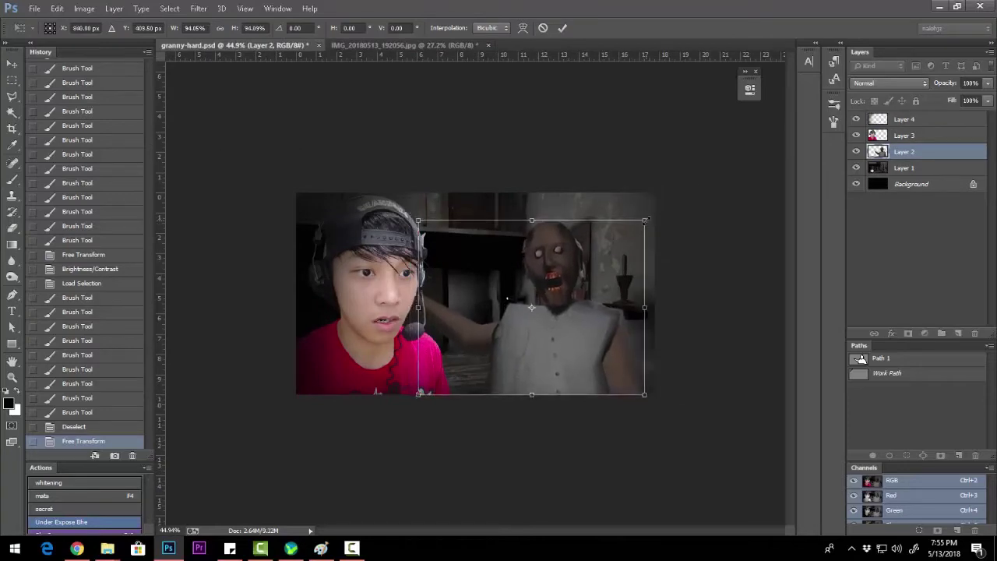
key("Return")
- Pen-trace Granny's arm, copy it to a layer, skew it toward the creator and merge down
scroll(439, 315, "up", 4)
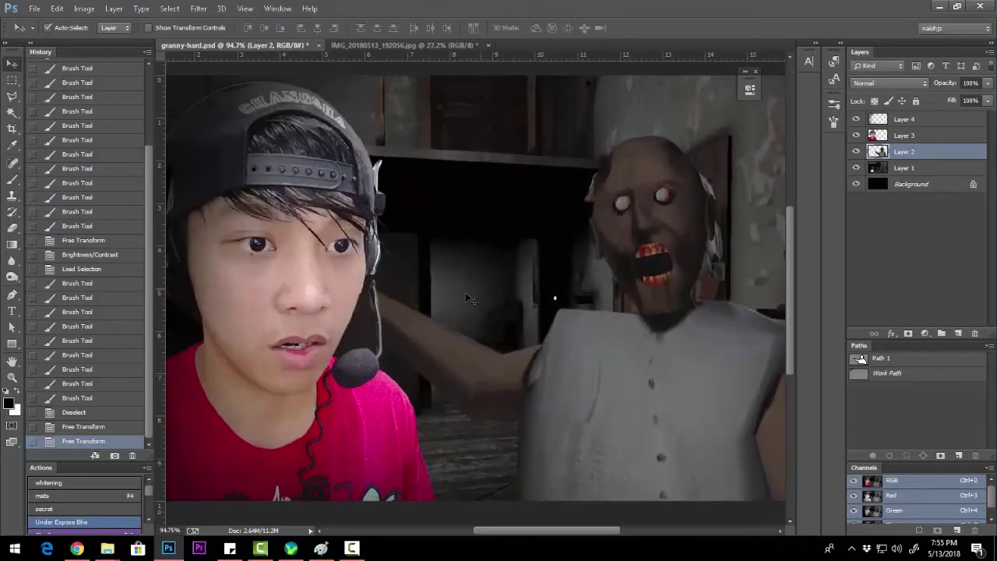
scroll(466, 297, "up", 3)
key("p")
left_click(366, 266)
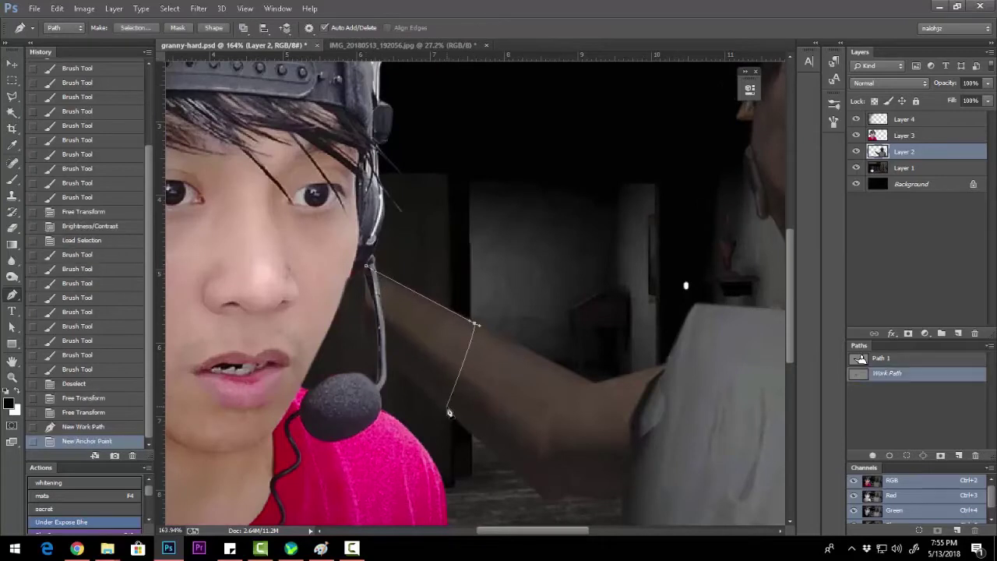
key("ctrl+Return")
scroll(344, 333, "up", 1)
key("ctrl+j")
key("ctrl+t")
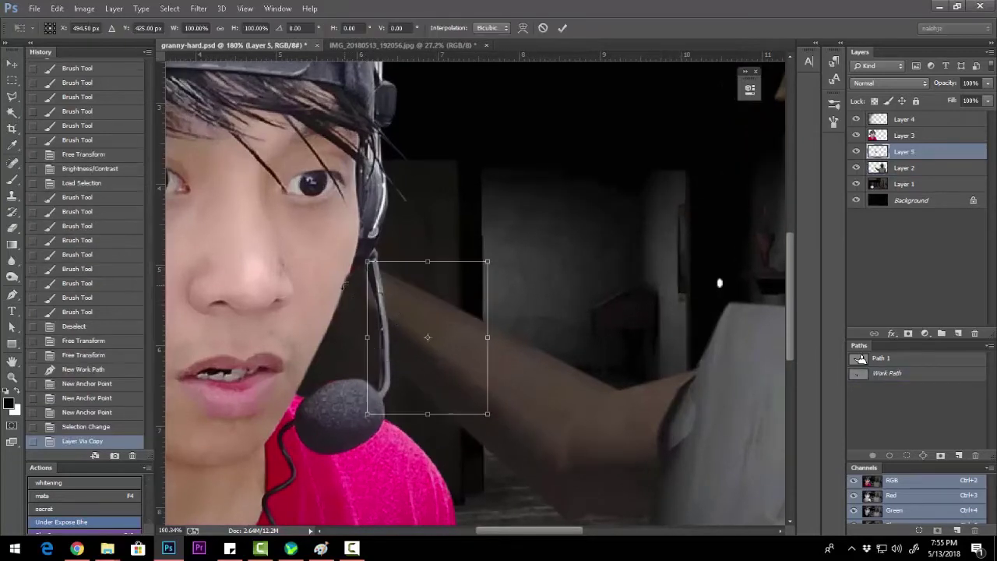
left_click_drag(366, 343, 292, 291)
key("Return")
key("ctrl+0")
key("ctrl+e")
- Brighten a Curves copy of Granny, mask it to her body, and merge it into Layer 2
left_click(878, 151, "ctrl")
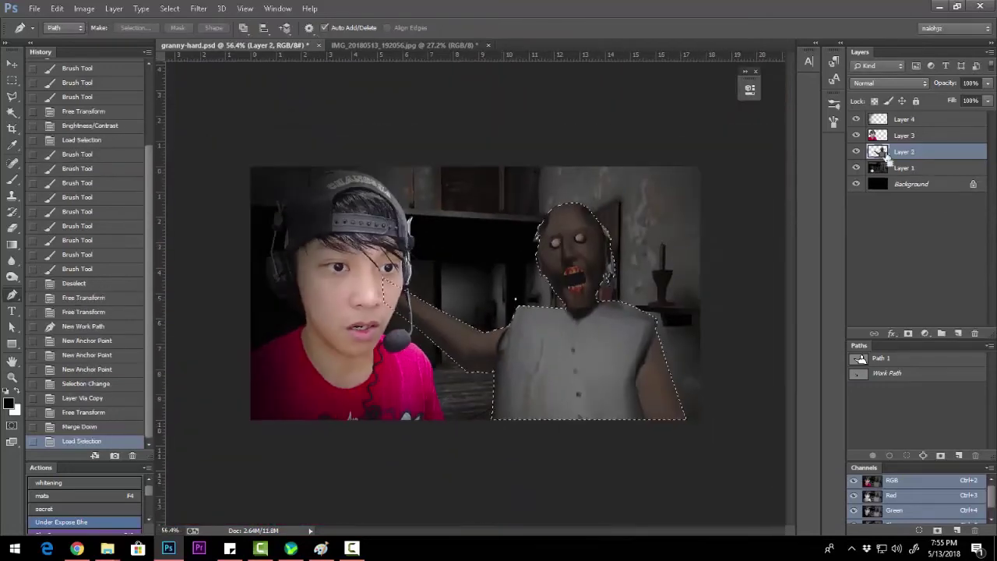
key("ctrl+j")
key("ctrl+m")
key("Return")
left_click(908, 334, "alt")
key("e")
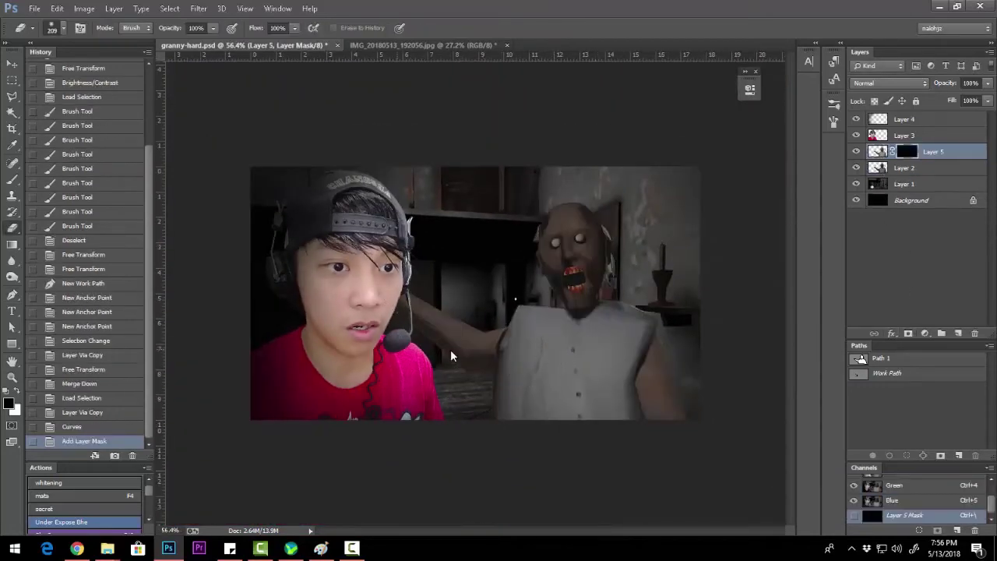
mouse_move(451, 356)
left_mouse_down()
mouse_move(397, 311)
mouse_move(456, 389)
left_mouse_up()
key("5")
mouse_move(545, 405)
left_mouse_down()
mouse_move(657, 389)
mouse_move(549, 226)
mouse_move(678, 434)
mouse_move(735, 323)
left_mouse_up()
key("1")
key("ctrl+e")
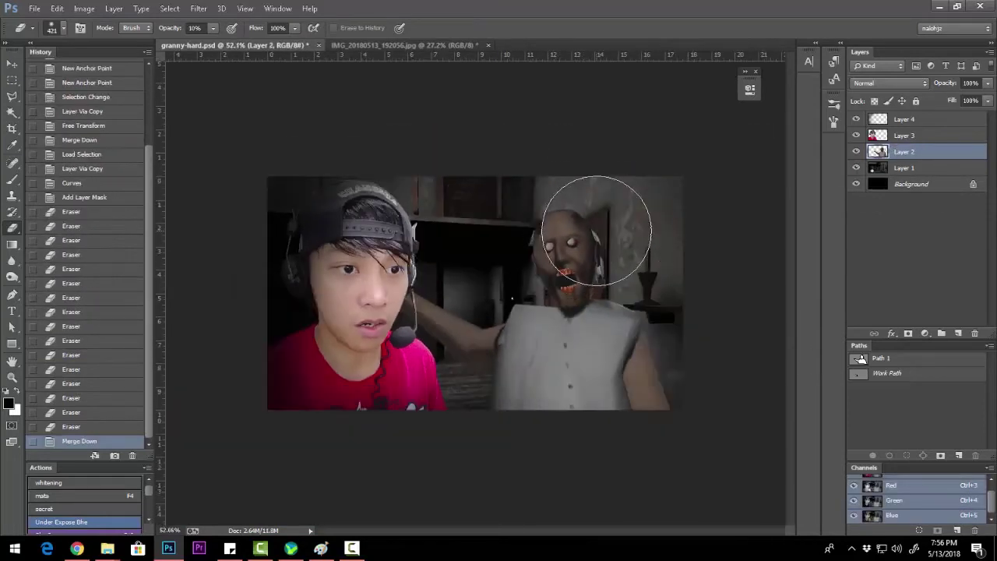
- Enlarge the Granny layer slightly with Free Transform
scroll(498, 294, "up", 1)
scroll(499, 295, "up", 1)
key("ctrl+t")
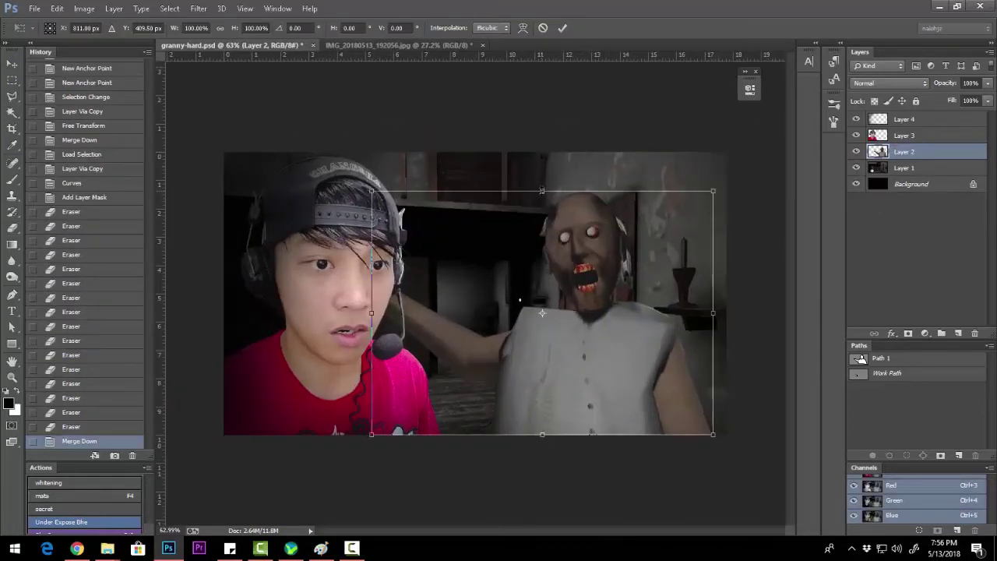
left_click_drag(713, 191, 715, 185)
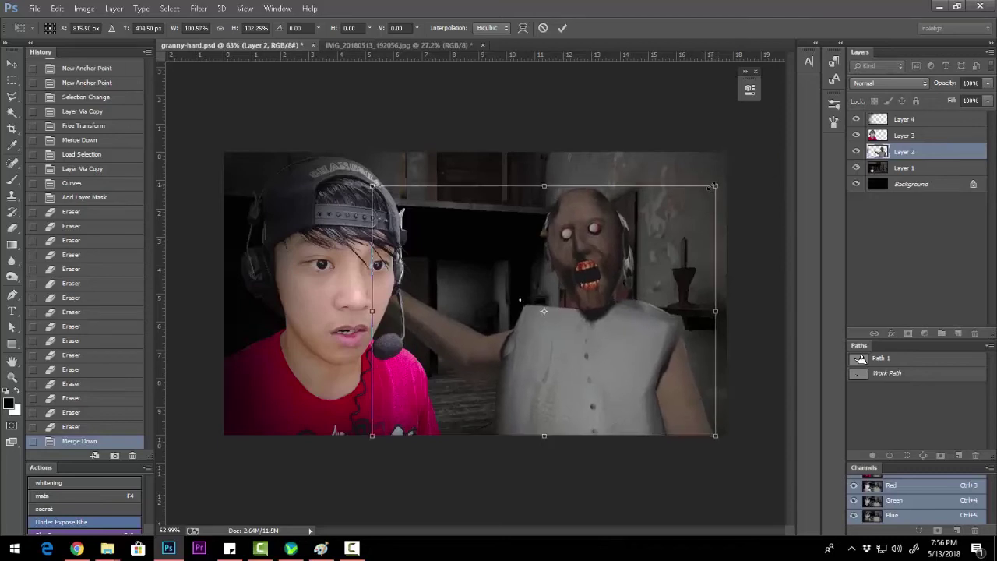
key("Return")
- Re-transform the creator layer (Layer 3) with Free Transform
scroll(448, 246, "up", 1)
scroll(448, 246, "down", 3)
key("alt+bracketright")
key("ctrl+t")
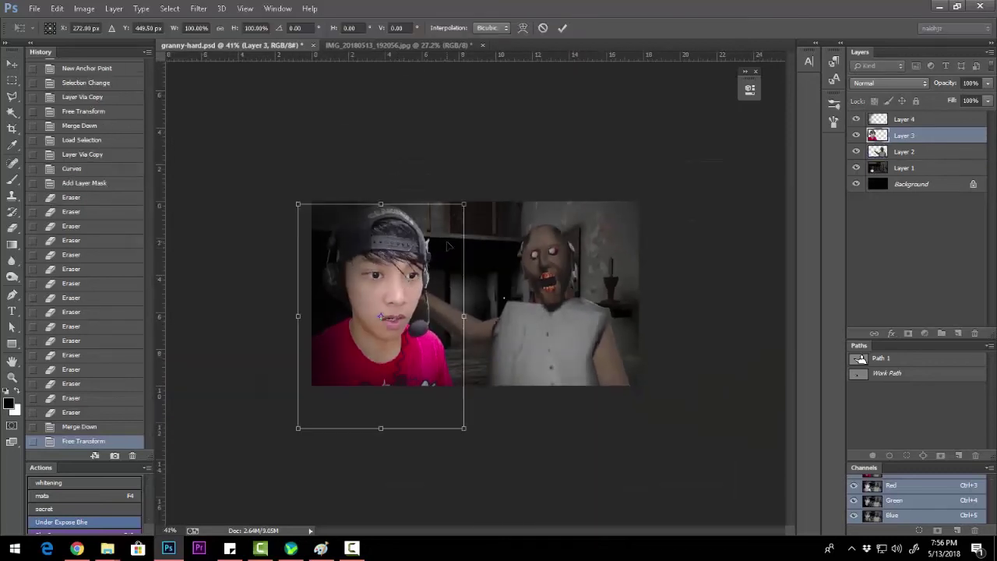
key("Return")
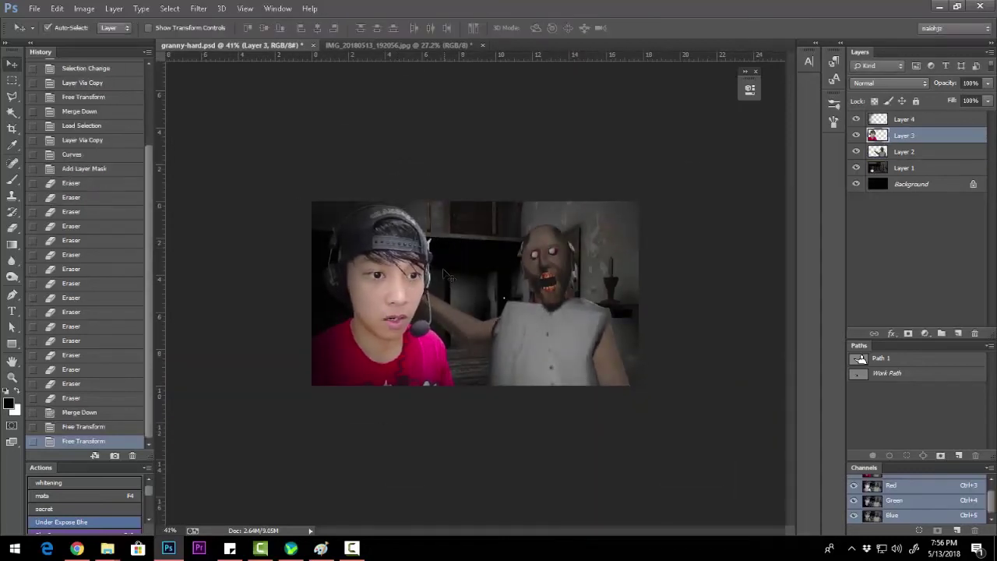
scroll(448, 247, "up", 6)
scroll(448, 246, "down", 5)
- Fill a feathered ellipse over Granny's left eye with white on a new layer
left_click(910, 152)
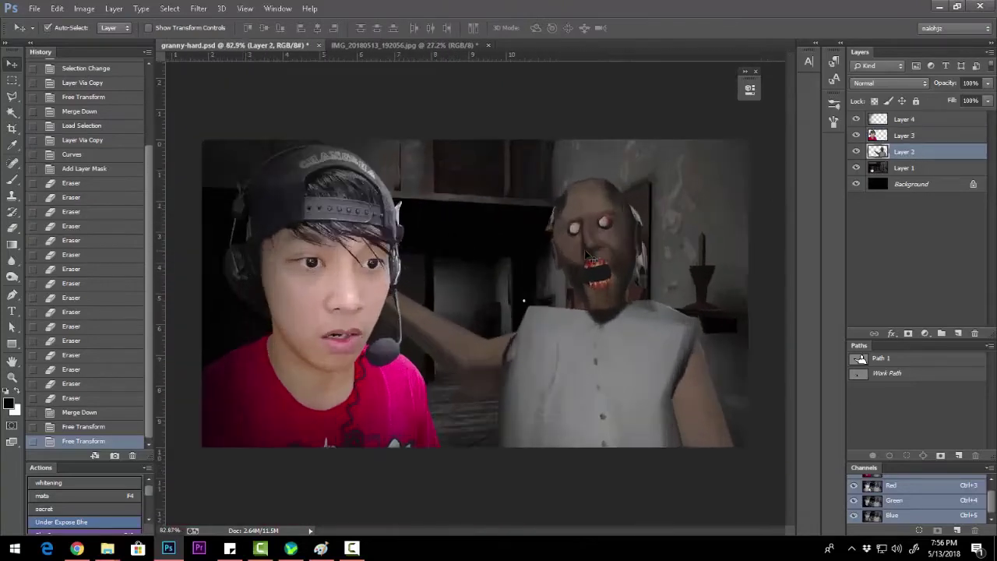
scroll(560, 257, "up", 8)
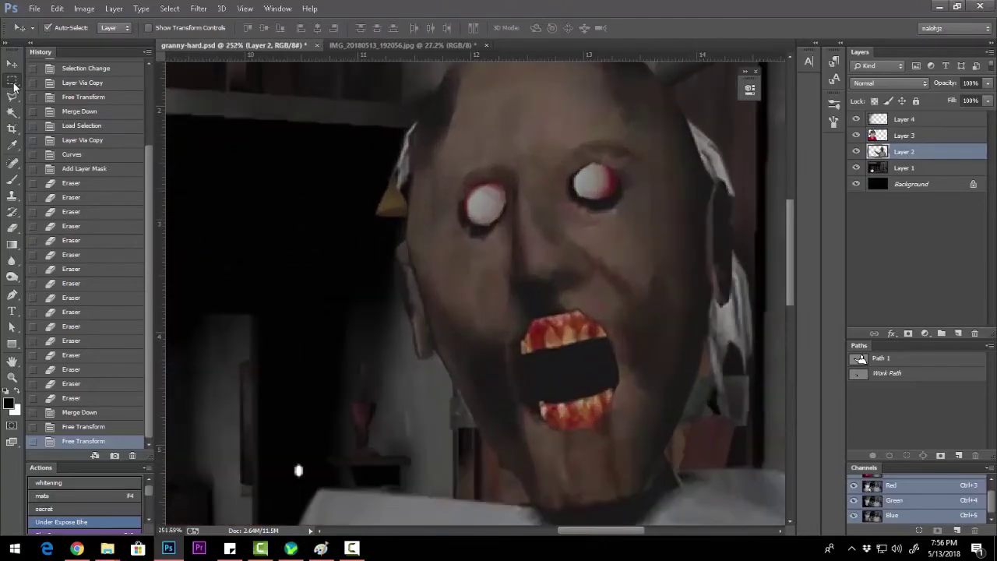
left_click_drag(13, 83, 71, 95)
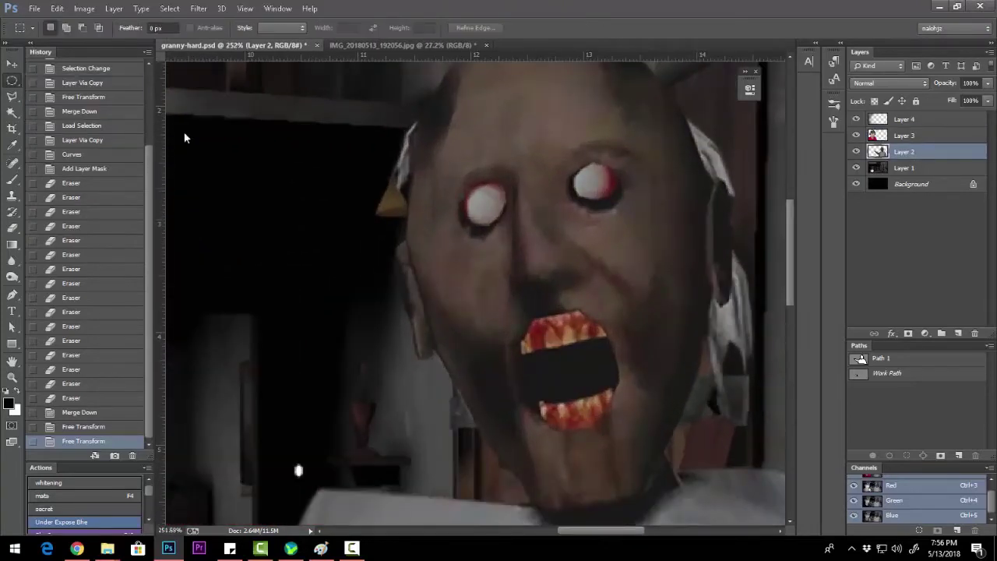
left_click(515, 211)
mouse_move(455, 179)
left_mouse_down()
mouse_move(488, 192)
mouse_move(487, 202)
left_mouse_up()
key("shift+F6")
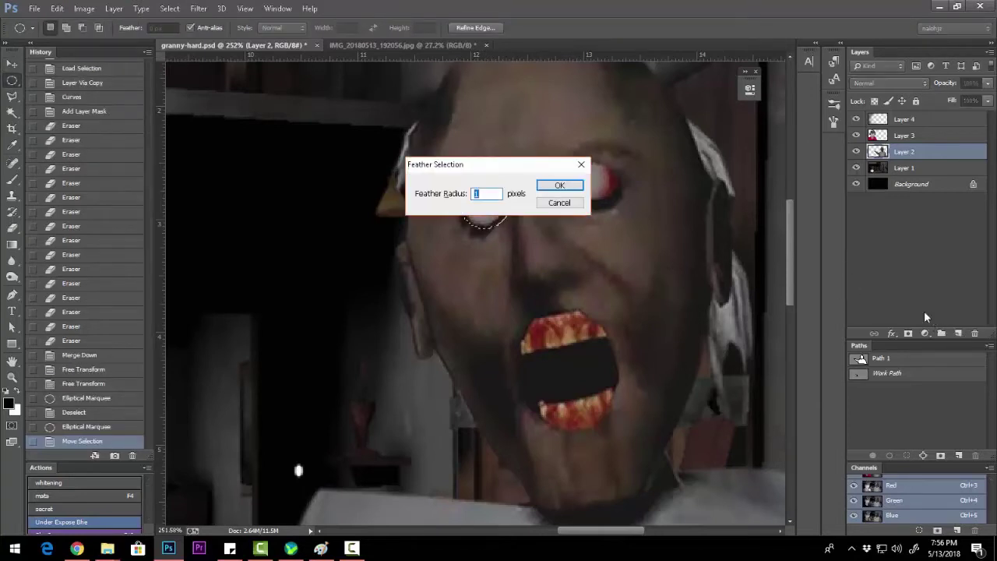
key("Return")
left_click(959, 333)
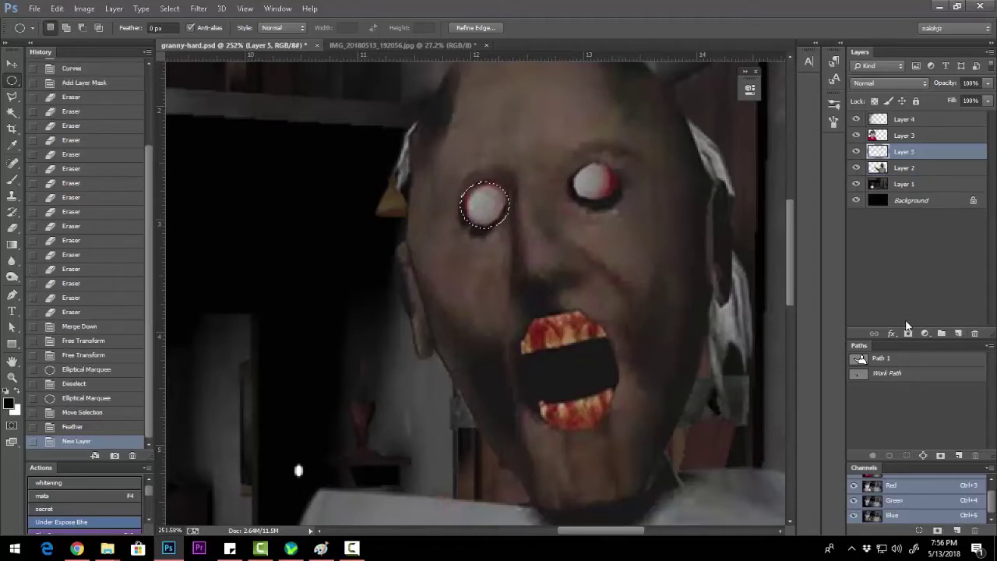
key("shift+F6")
key("Return")
key("ctrl+BackSpace")
key("ctrl+d")
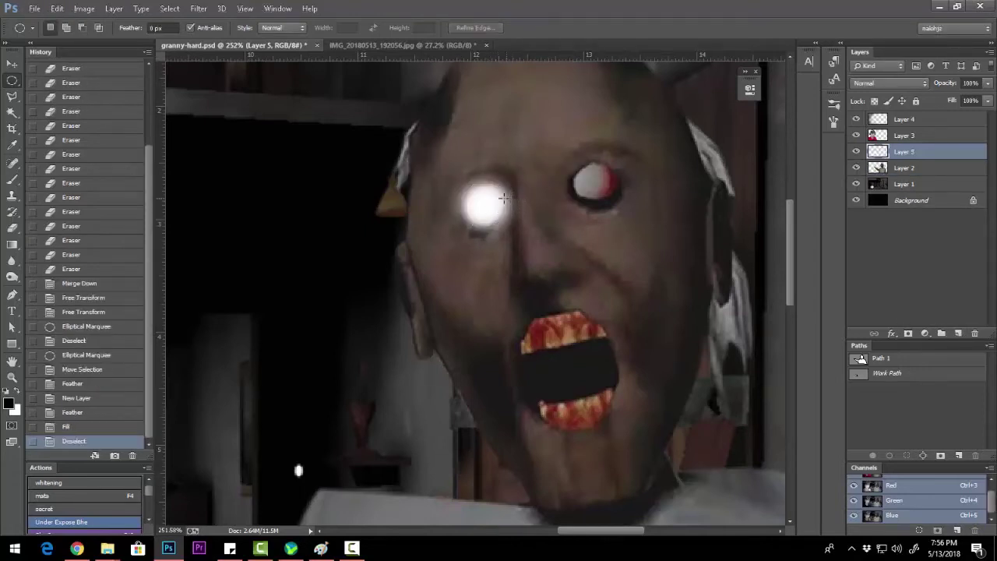
- Copy the white glow onto Granny's right eye and nudge it into place
key("v")
left_click_drag(496, 206, 601, 187)
key("ctrl+0")
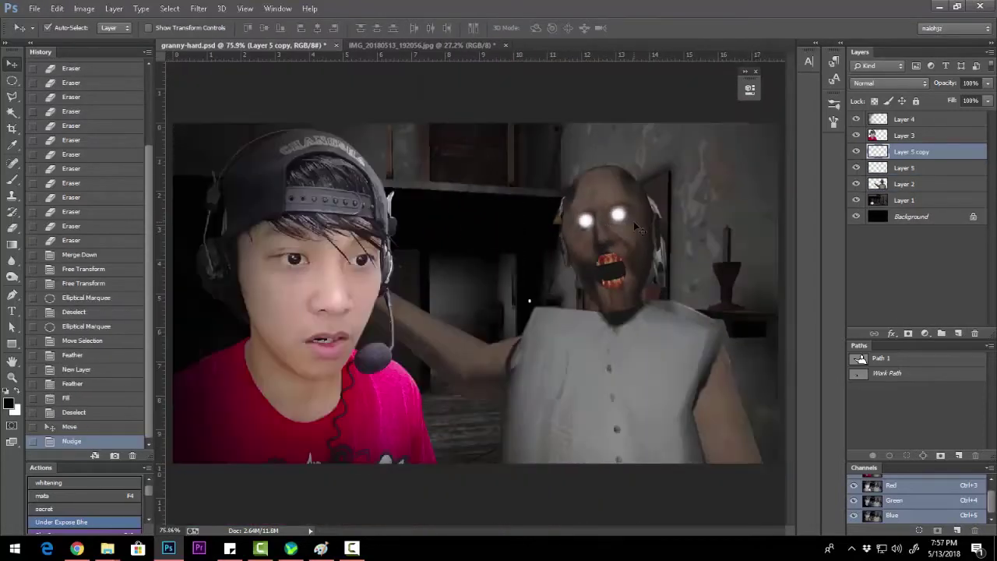
left_click(878, 152, "ctrl")
left_click(888, 168)
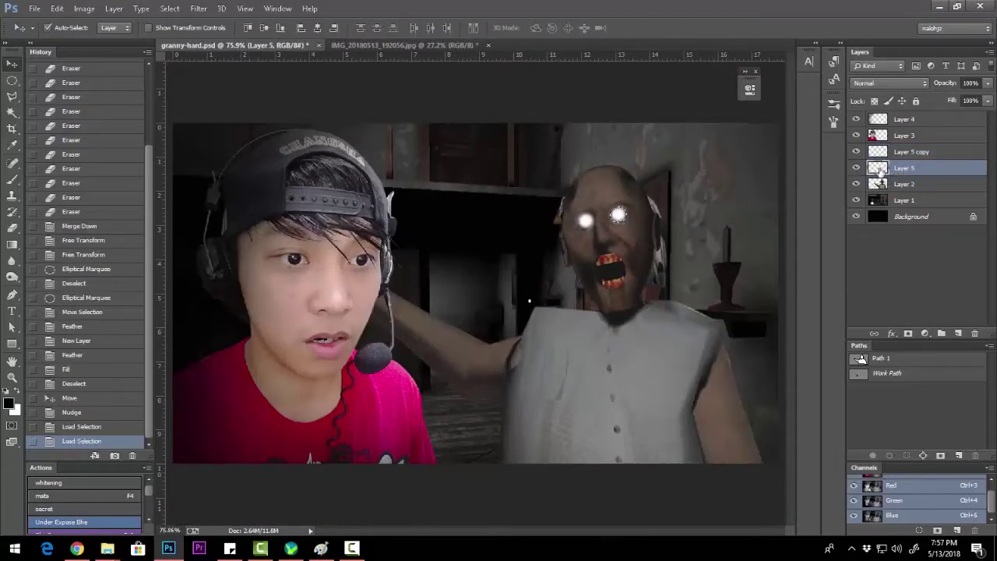
left_click(878, 168, "ctrl")
key("ctrl+d")
key("alt+bracketright")
key("Up")
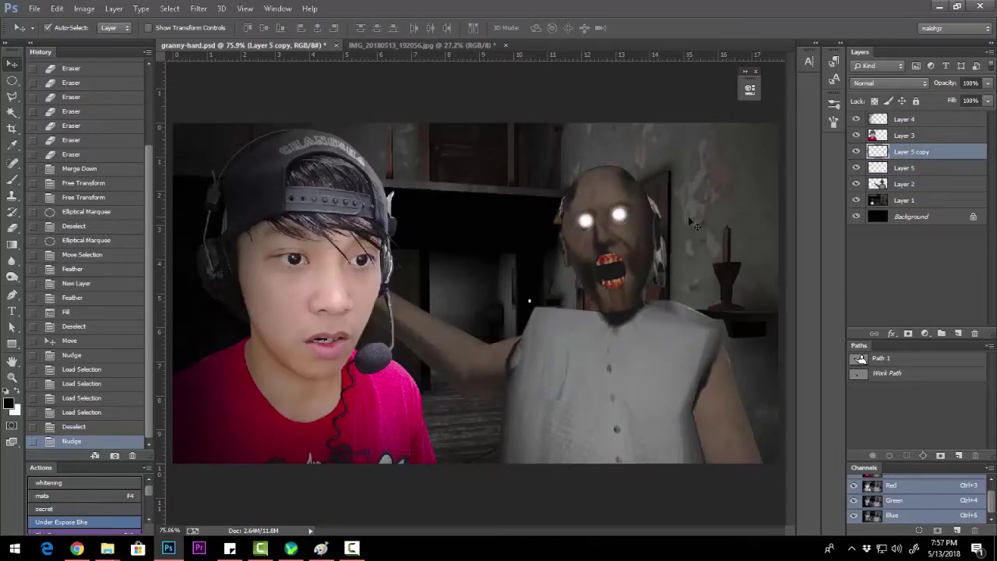
- Merge Layer 5 copy and Layer 5 down into Granny's Layer 2, then check the zoomed view
key("ctrl+e")
key("ctrl+plus")
key("ctrl+minus")
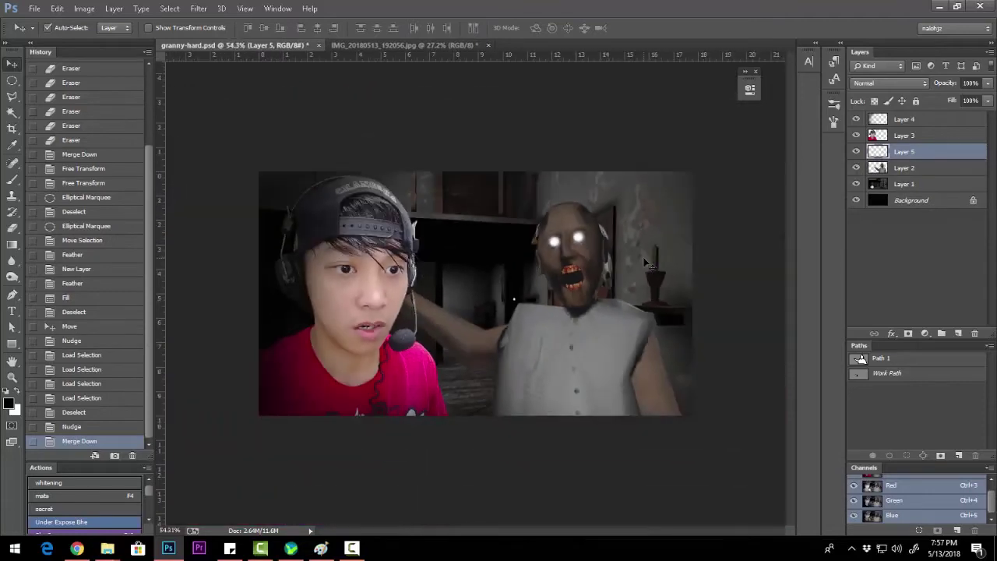
key("ctrl+e")
key("ctrl+minus")
key("ctrl+plus")
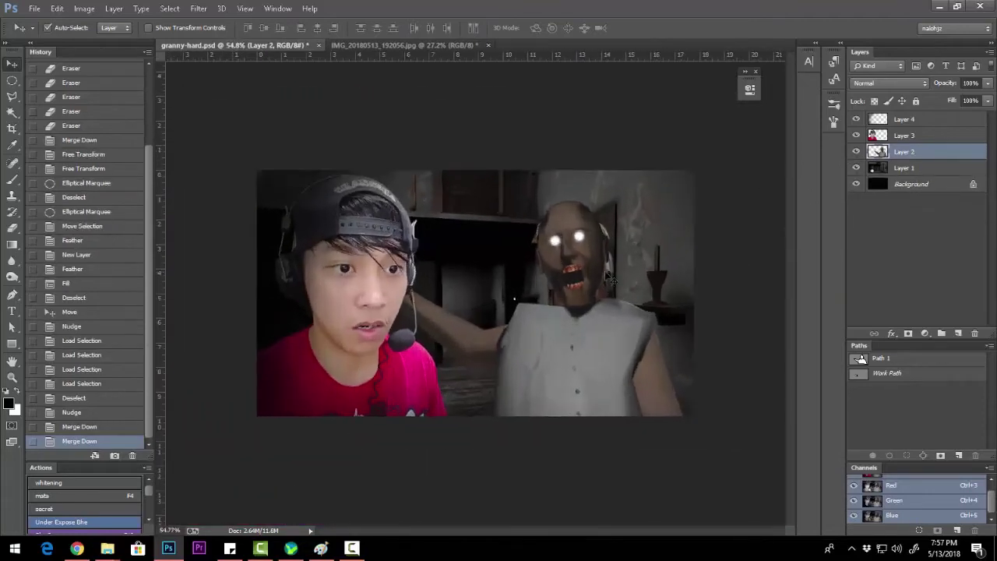
- Clean up a blemish beside Granny's arm with Spot Healing and the Patch tool
scroll(515, 287, "up", 3)
key("alt+bracketleft")
key("j")
left_click(512, 308)
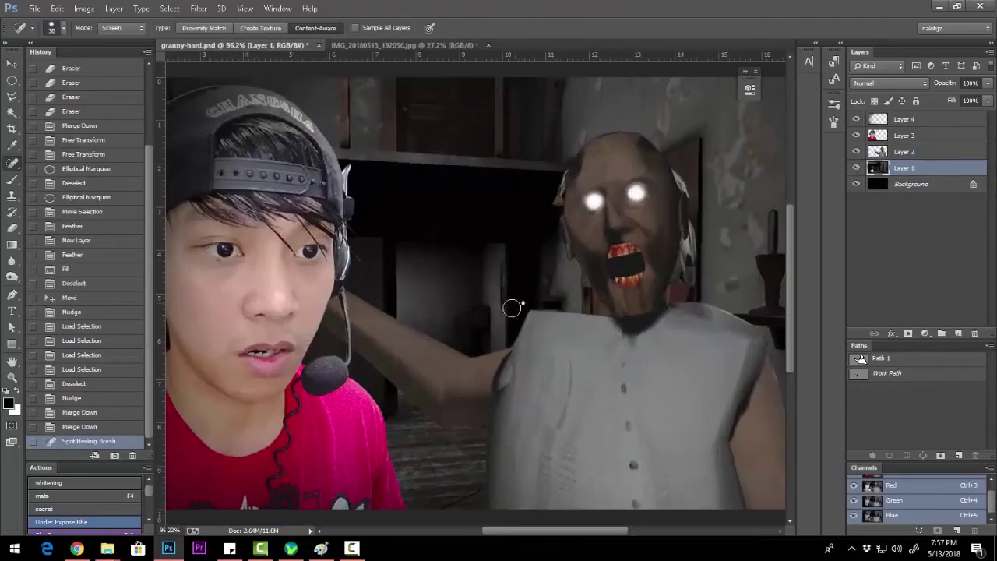
left_click(858, 151)
left_click(858, 151)
scroll(538, 308, "up", 2)
key("shift+j")
scroll(530, 300, "up", 3)
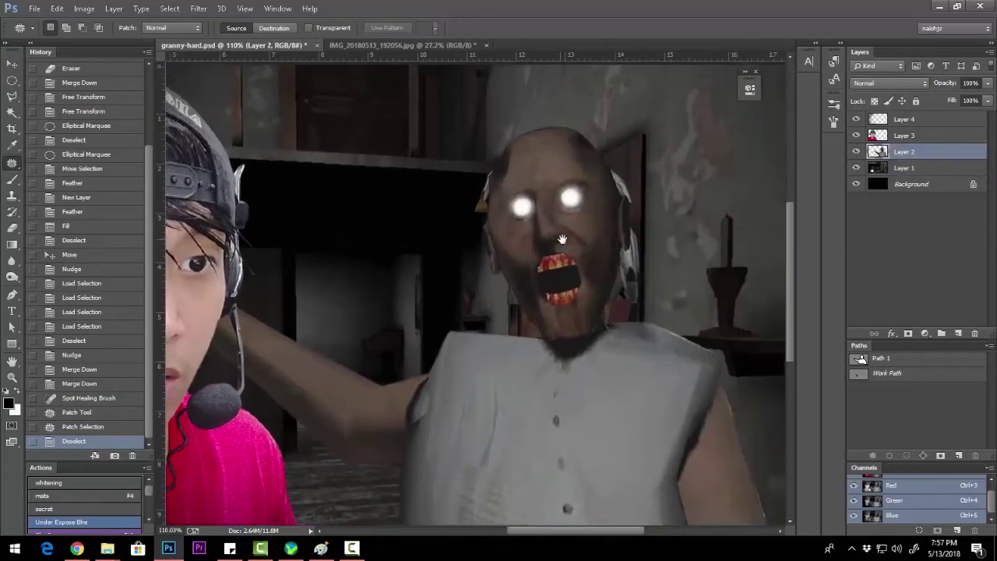
- Set the foreground colour to a blue tone for the eye glow
left_click(9, 402)
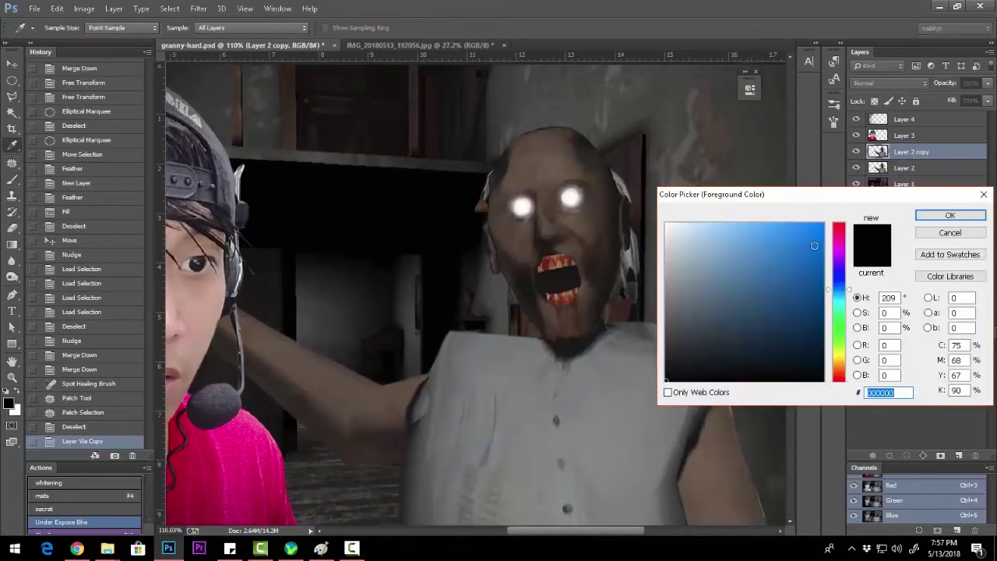
key("Return")
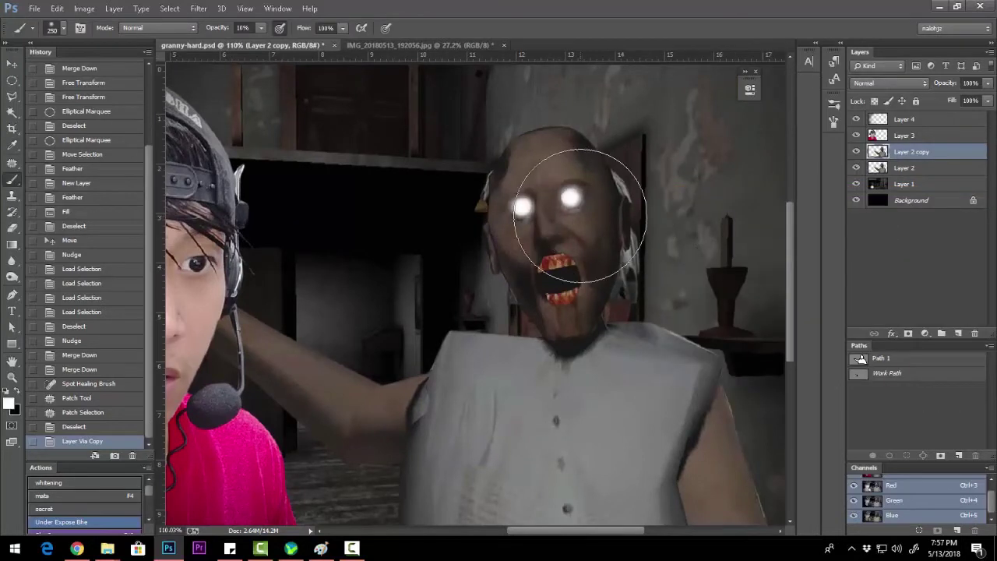
left_click(9, 402)
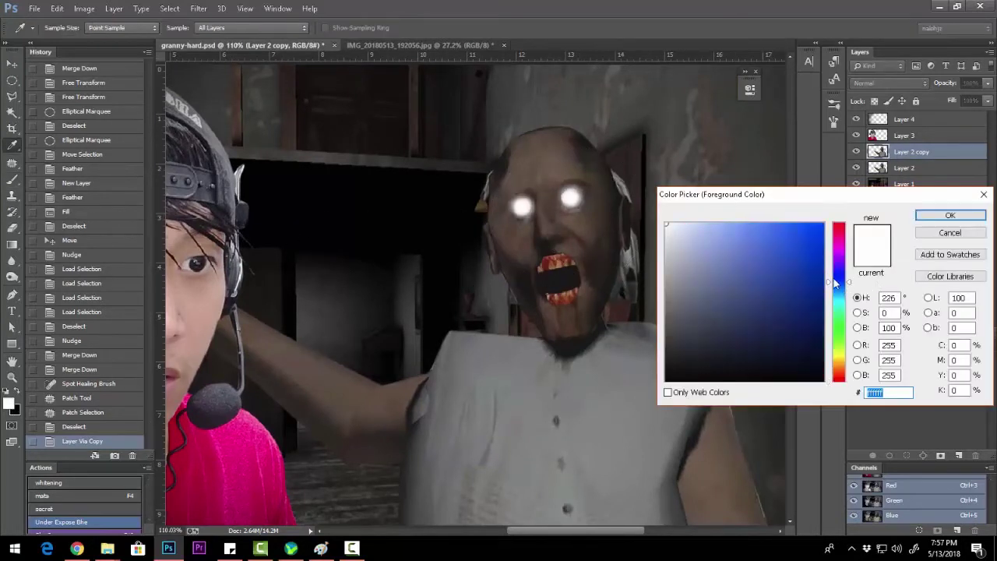
left_click(750, 234)
key("Return")
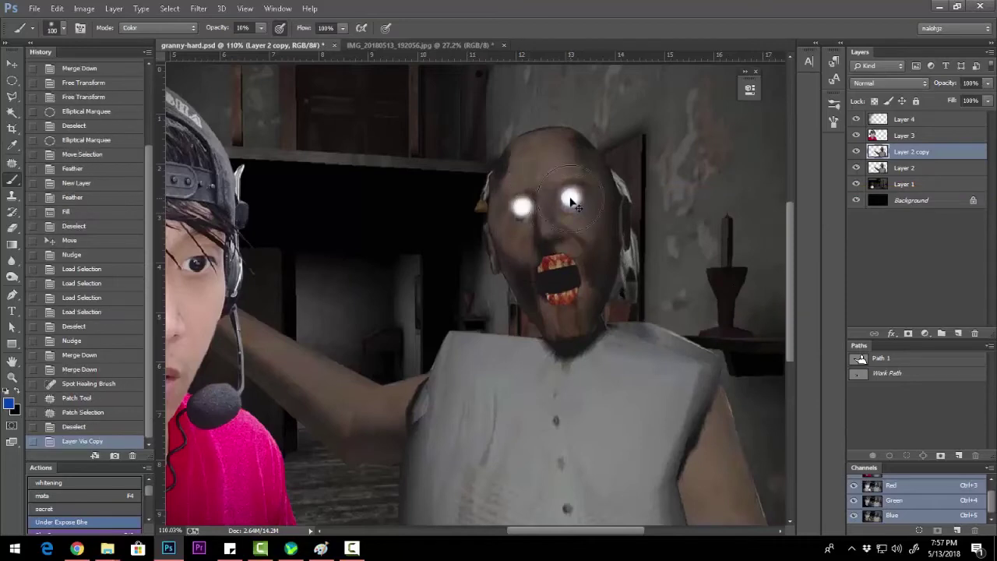
- Paint blue over both of Granny's glowing eyes with the Color-mode brush
left_click(571, 201)
left_click(546, 203)
left_click(601, 207)
scroll(601, 208, "down", 3)
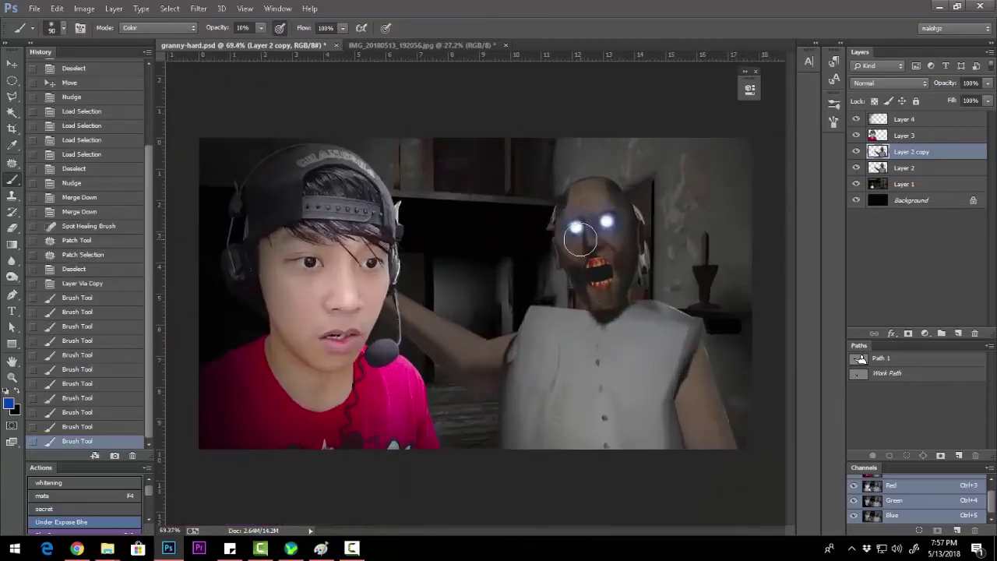
scroll(581, 240, "up", 3)
left_click(592, 218)
left_click(631, 208)
scroll(631, 209, "down", 4)
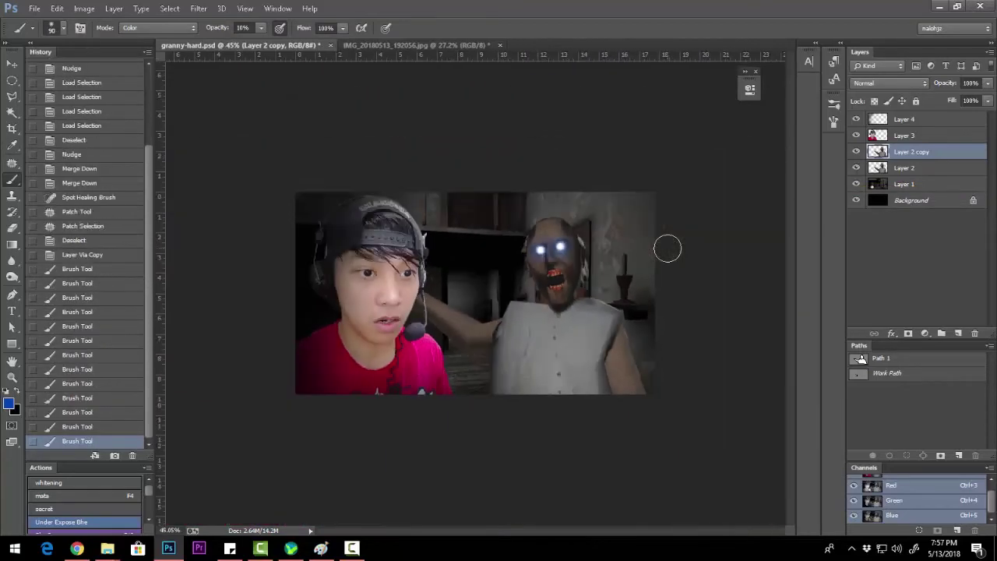
scroll(592, 261, "up", 2)
scroll(577, 263, "up", 2)
scroll(577, 263, "down", 3)
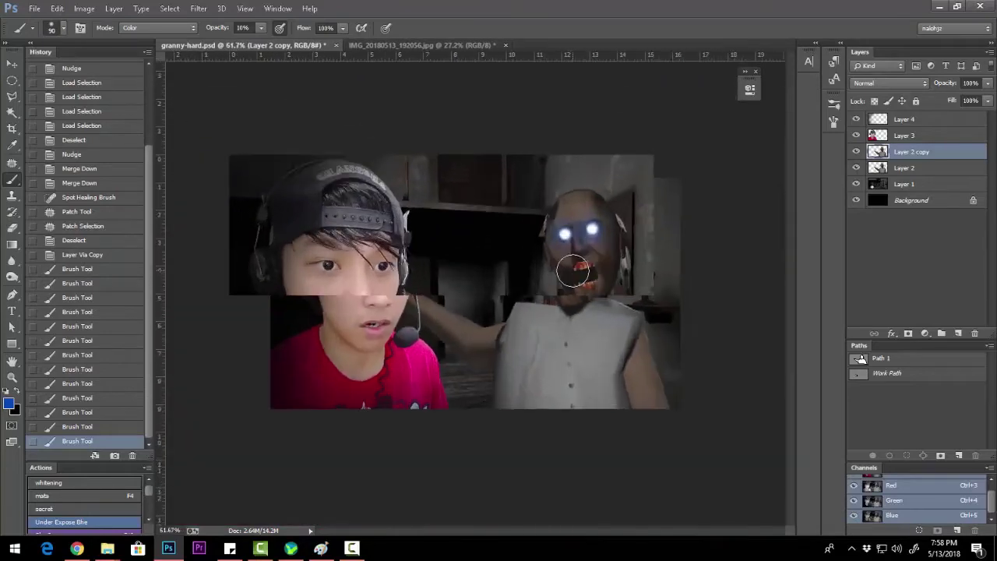
scroll(576, 262, "up", 2)
scroll(617, 300, "down", 3)
scroll(557, 286, "up", 2)
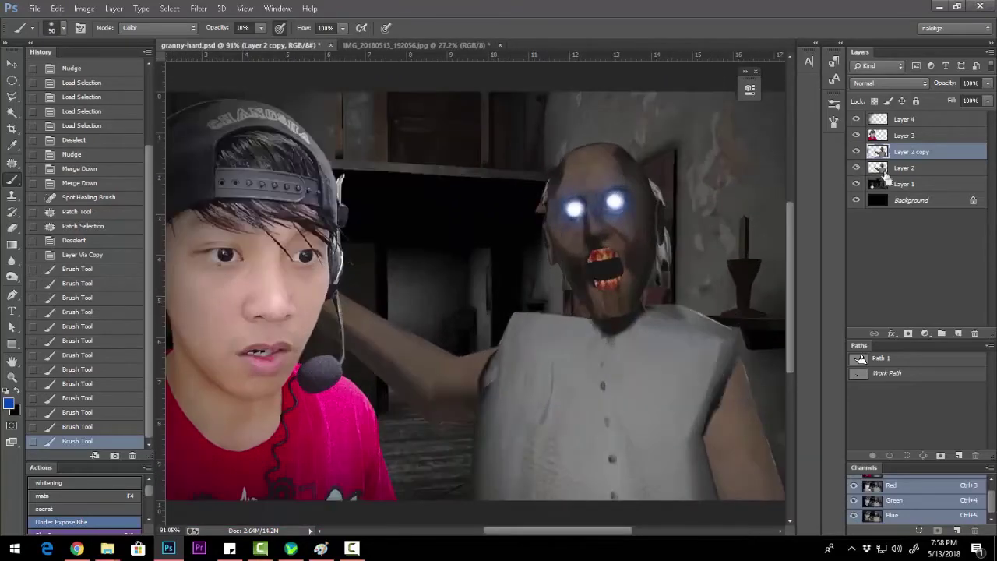
key("F5")
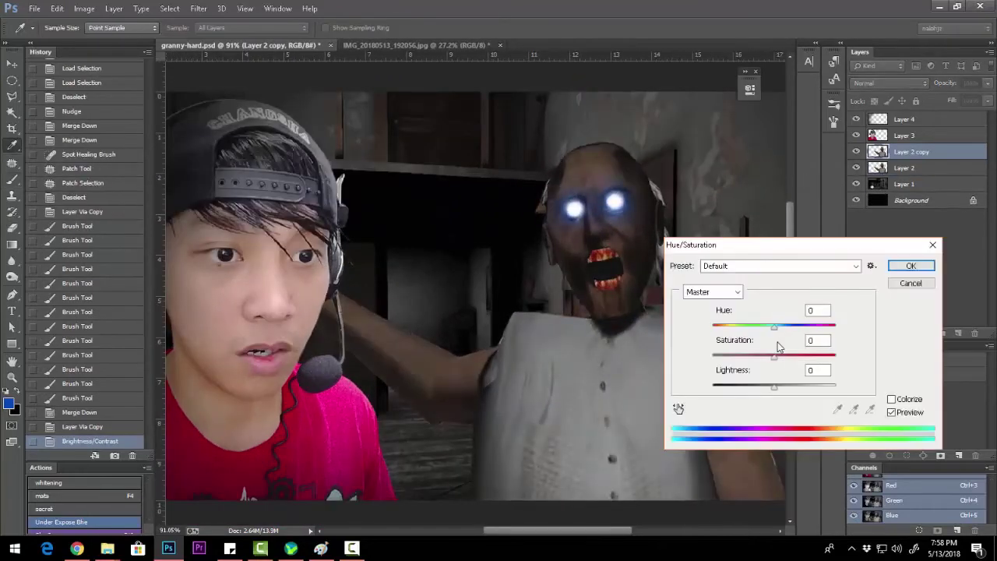
- Apply Hue/Saturation to Granny's copy, mask it off her face, and merge down
key("Return")
key("e")
left_click_drag(576, 234, 623, 296)
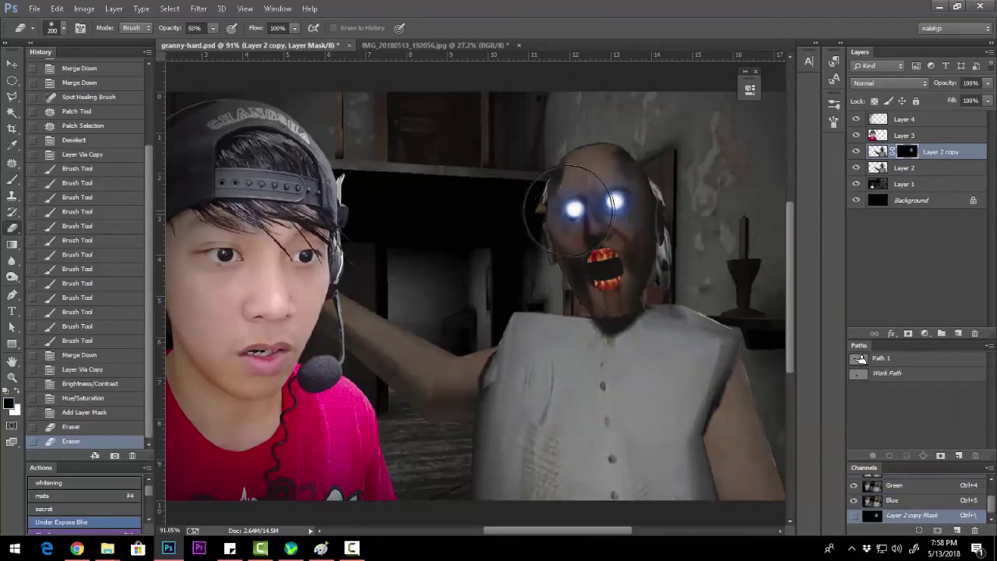
left_click_drag(592, 202, 608, 279)
scroll(702, 280, "down", 2)
key("bracketleft")
key("ctrl+e")
- Tint a Granny copy with Color Balance, mask it from mouth and shirt, and merge down
key("ctrl+j")
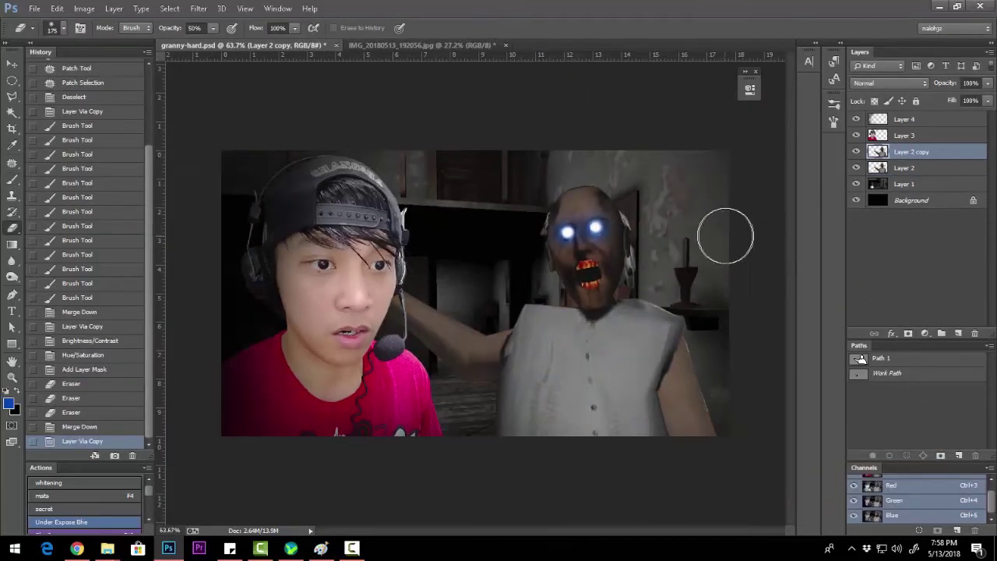
key("ctrl+b")
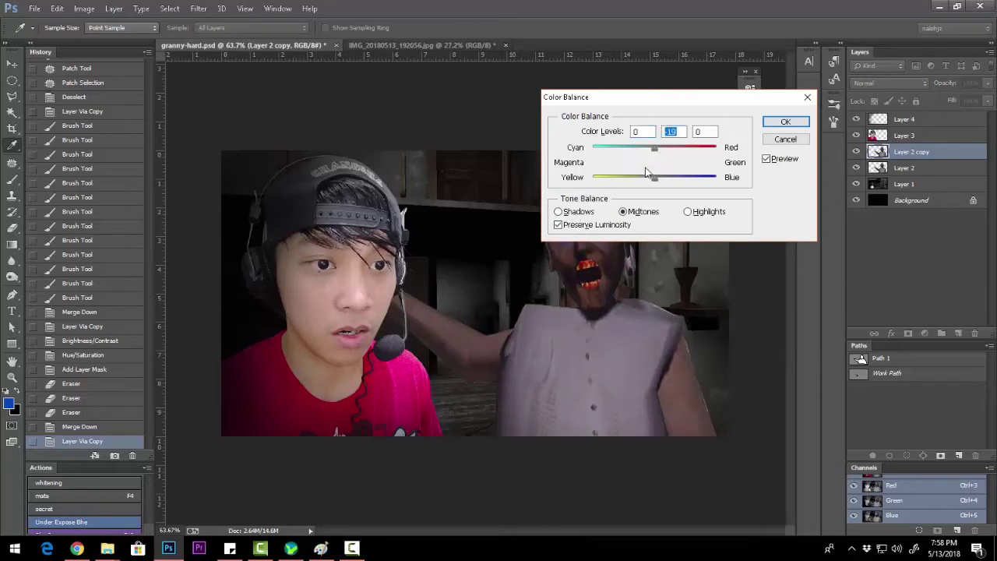
key("Return")
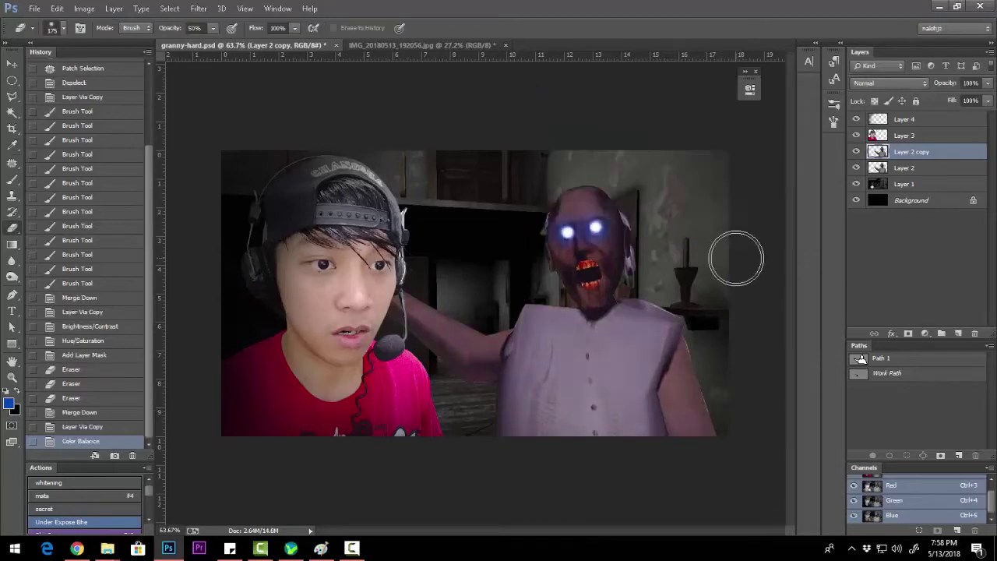
scroll(735, 256, "down", 1)
key("v")
key("0")
key("ctrl+z")
left_click(909, 333)
key("e")
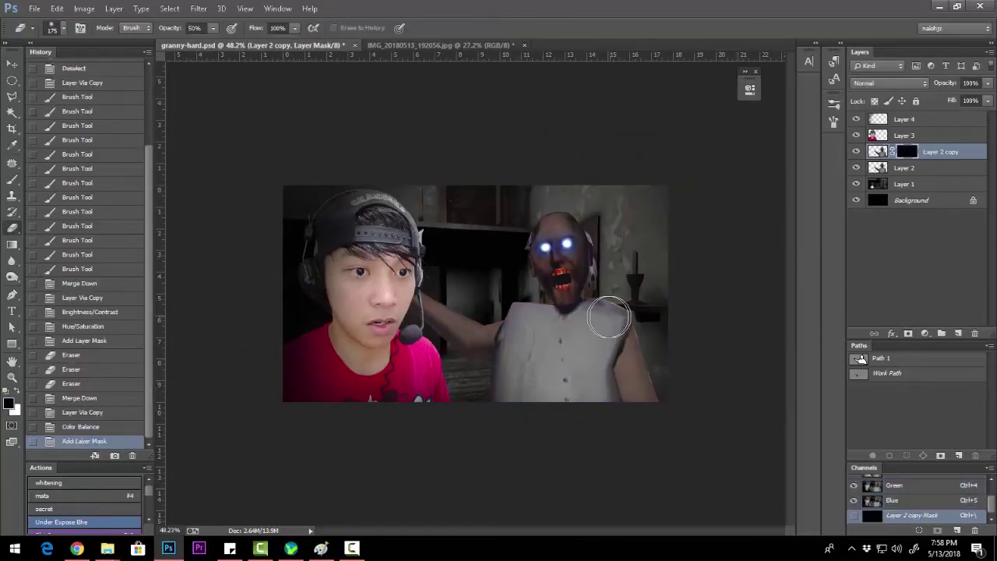
left_click_drag(590, 301, 566, 283)
key("bracketright")
key("bracketright")
key("bracketright")
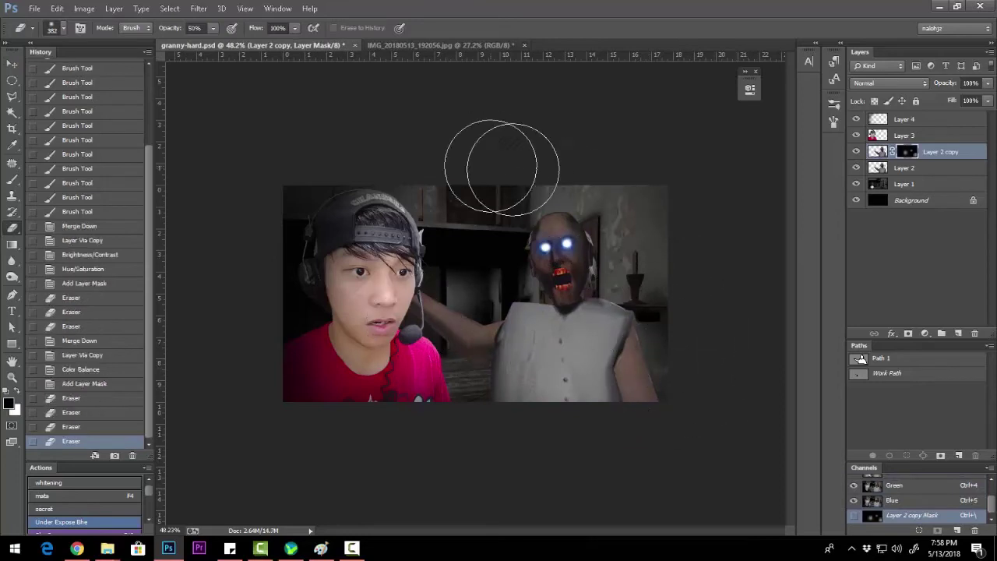
left_click_drag(561, 327, 571, 380)
key("ctrl+e")
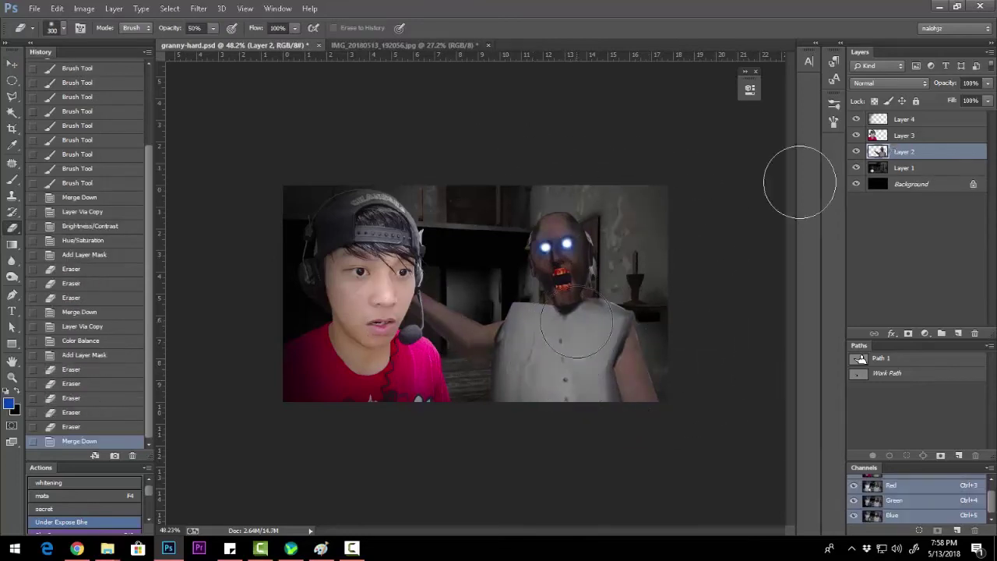
- Drag maxresdefault.jpg from Explorer onto the canvas and place it
left_click(947, 8)
left_click_drag(296, 180, 401, 317)
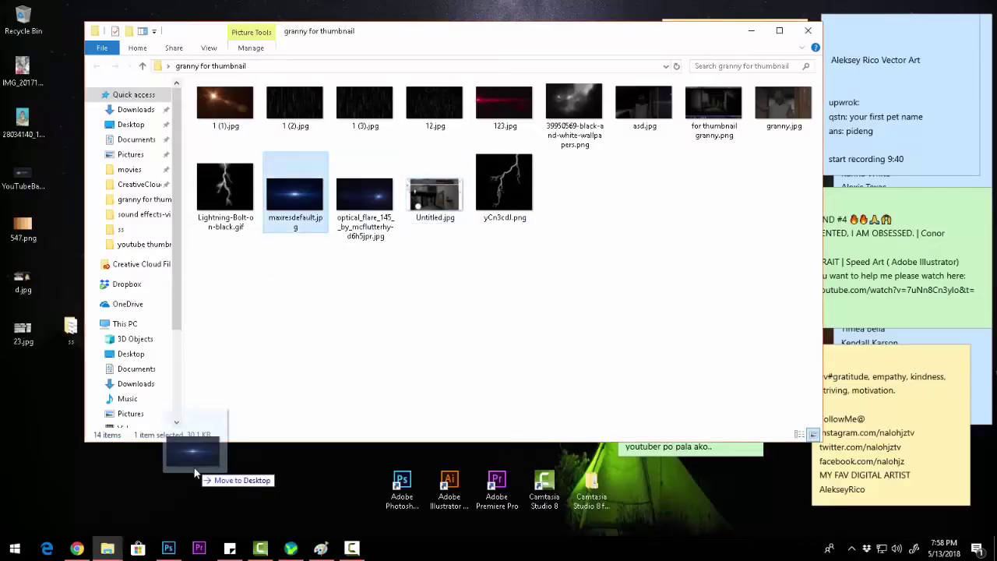
key("Return")
- Rasterize the flare, set it to Screen below Layer 4, and stretch and tilt it
key("v")
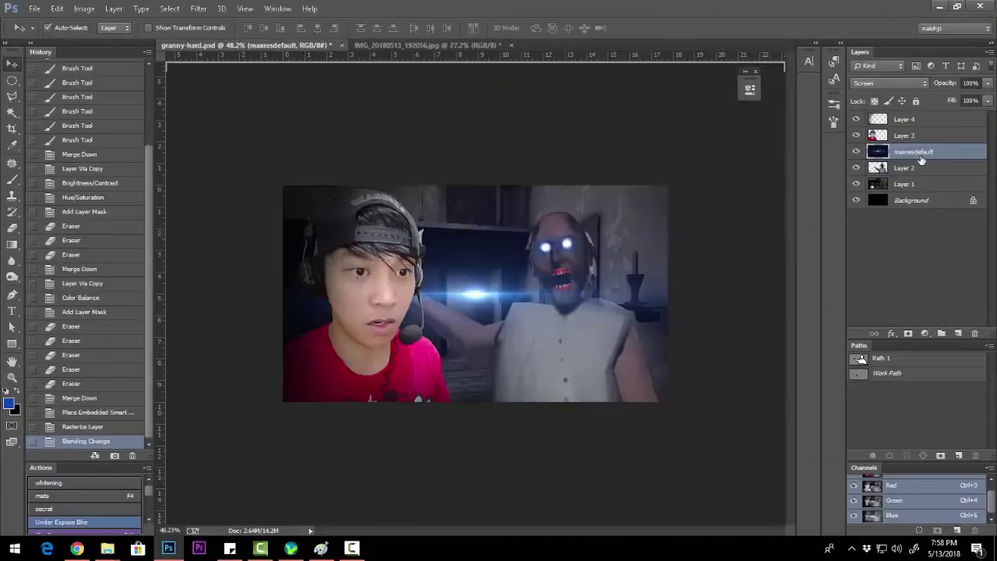
key("shift+alt+s")
left_click_drag(918, 128, 917, 130)
key("ctrl+t")
mouse_move(668, 186)
left_mouse_down()
mouse_move(729, 257)
mouse_move(693, 254)
left_mouse_up()
left_click_drag(475, 293, 546, 248)
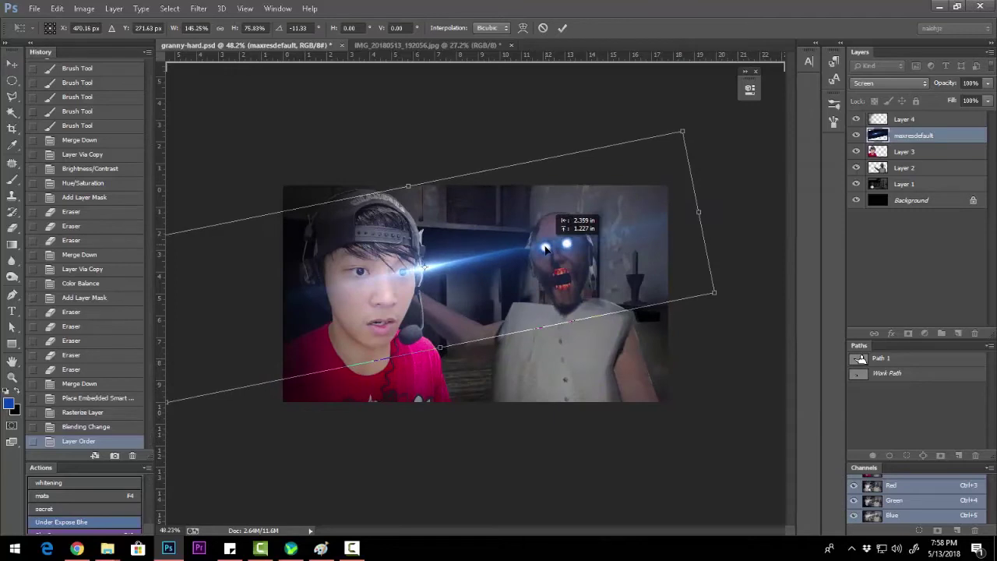
key("Return")
- Rotate and reposition the beam so it runs into Granny's eyes
key("ctrl+t")
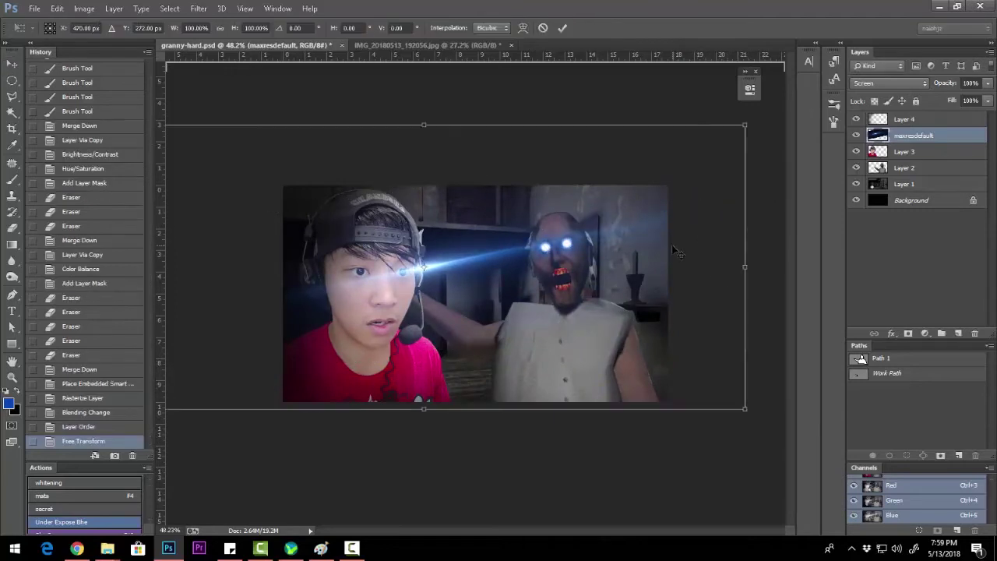
left_click_drag(749, 234, 764, 257)
key("Return")
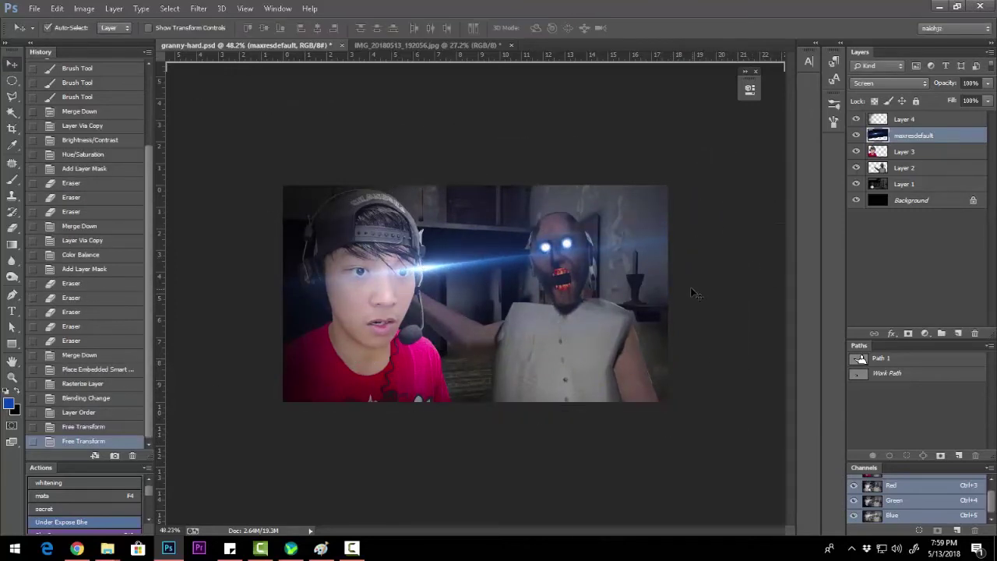
key("ctrl+t")
left_click_drag(709, 205, 713, 133)
left_click_drag(546, 204, 587, 235)
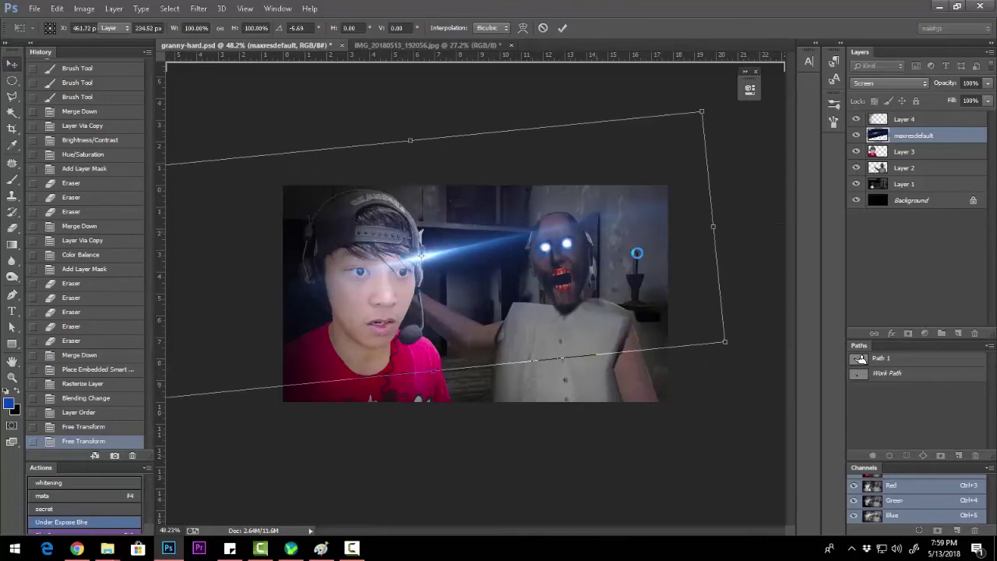
key("Return")
key("ctrl+t")
- Cycle the maxresdefault flare layer through blend modes, trying Linear Dodge (Add) among others
left_click(888, 83)
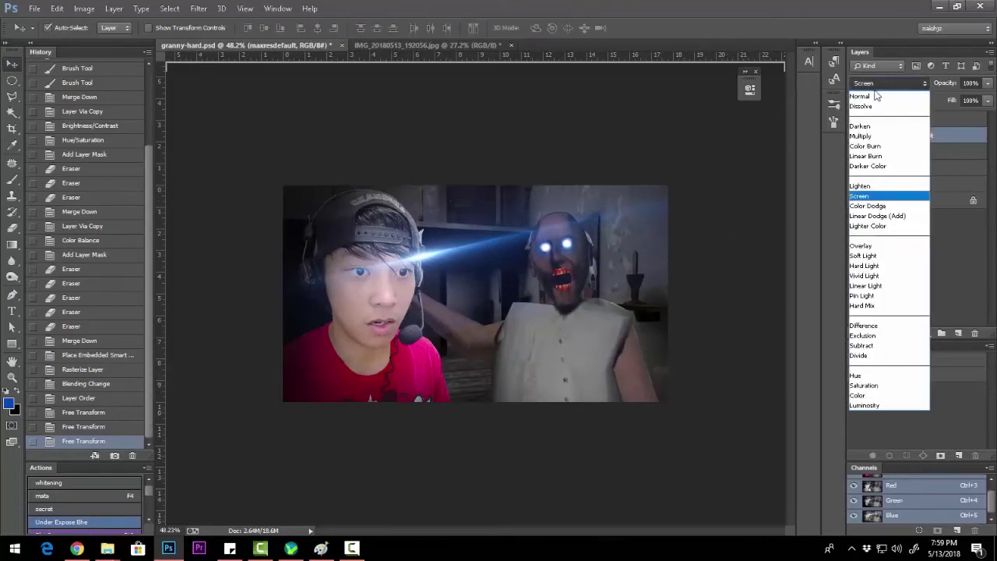
left_click(889, 128)
key("Down")
key("Down")
key("Down")
key("Down")
key("Down")
key("Down")
key("Down")
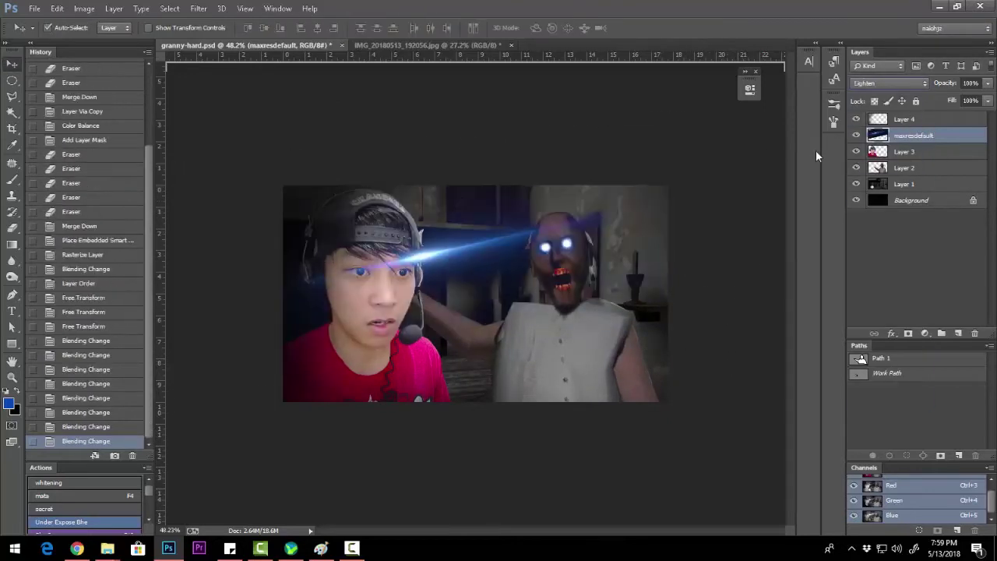
key("Down")
key("Down")
key("Down")
key("Down")
key("Down")
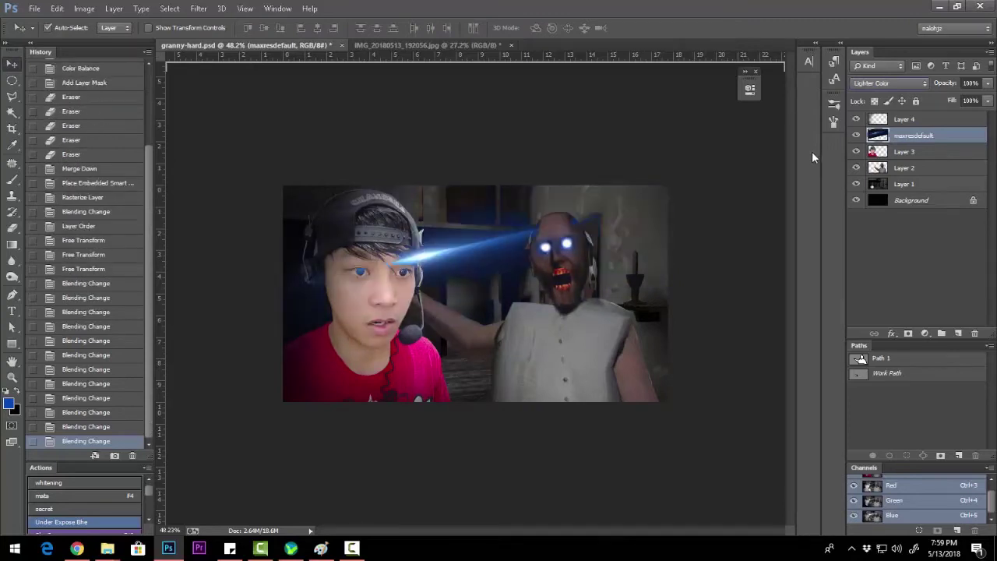
key("Down")
key("Down")
key("Down")
key("Down")
key("Down")
key("Down")
key("Down")
key("Down")
key("Down")
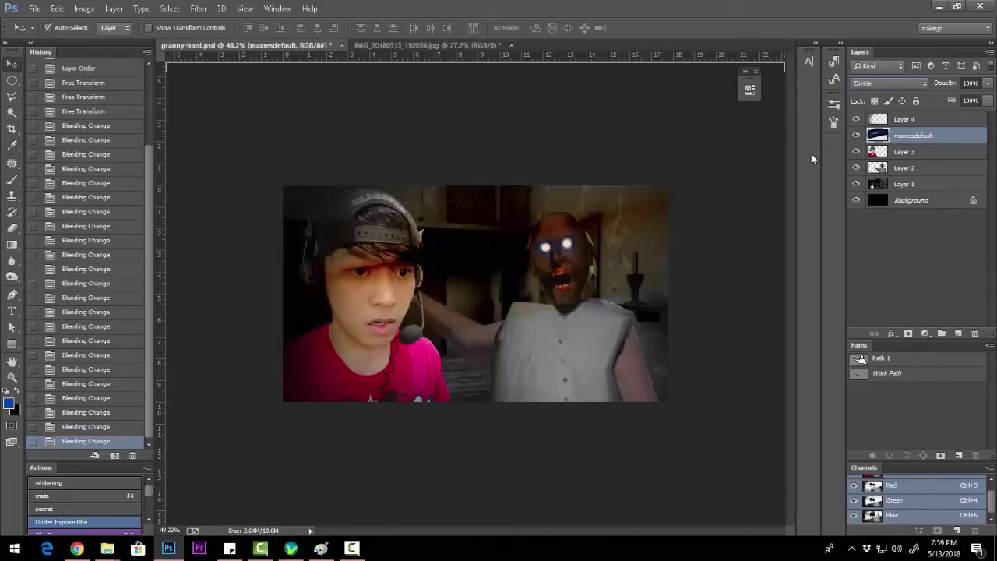
key("Down")
key("Down")
key("Down")
key("Down")
key("Down")
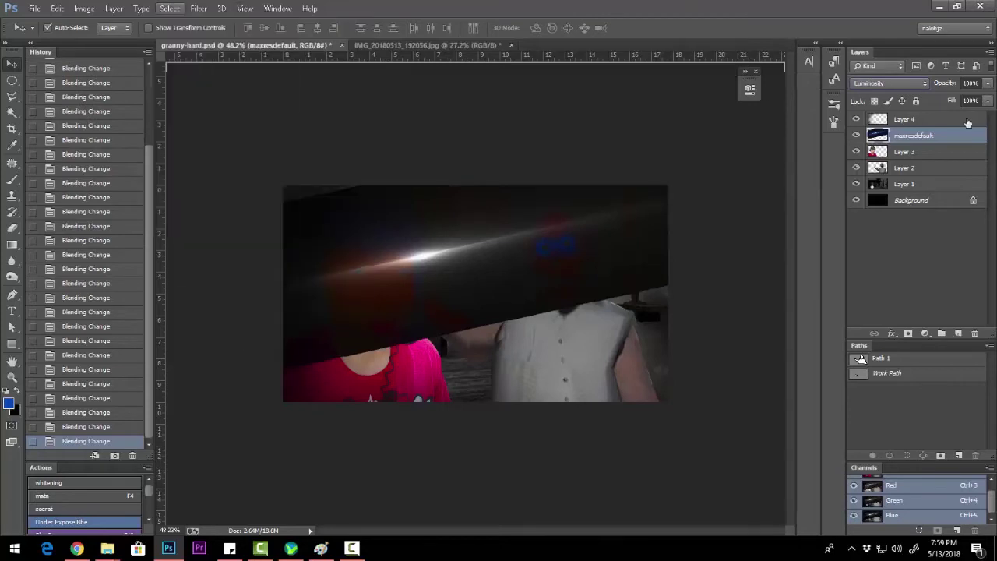
- Set the beam layer to Screen and tilt it a few degrees
key("s")
key("ctrl+t")
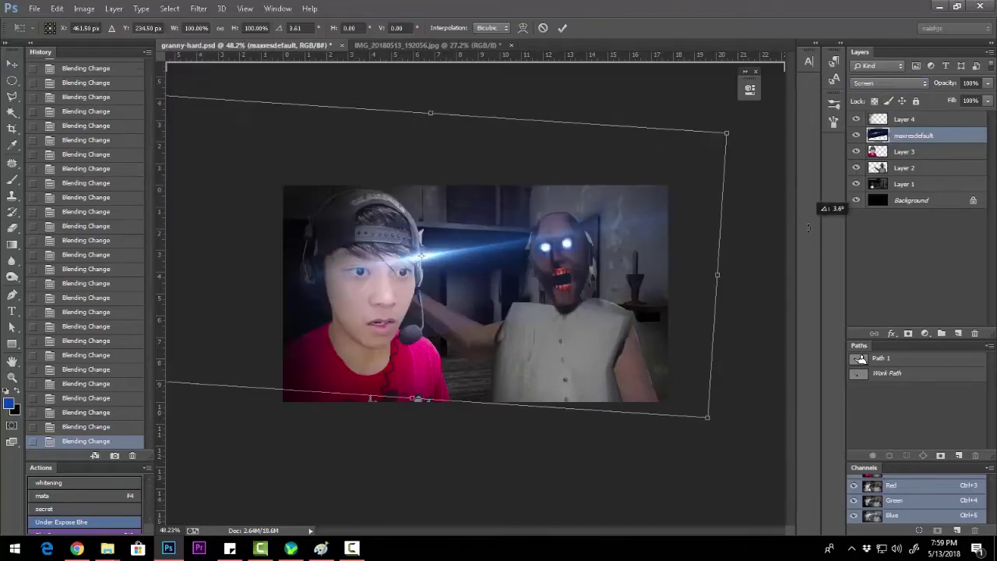
left_click_drag(764, 204, 642, 252)
key("Return")
scroll(475, 292, "down", 3)
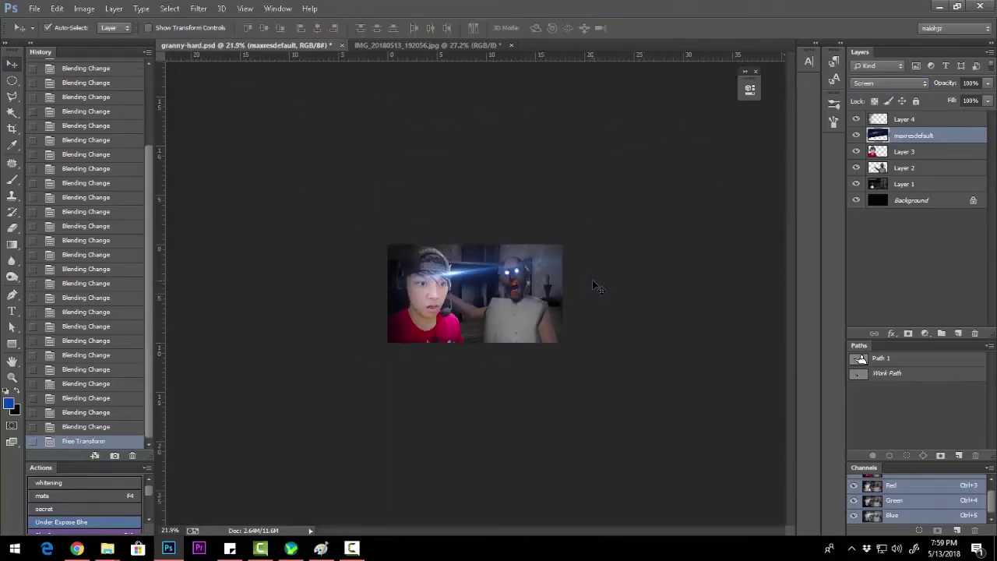
scroll(475, 292, "up", 2)
- Enlarge the beam, move it below Layer 3, and stretch it taller
key("ctrl+t")
left_click_drag(668, 162, 761, 128)
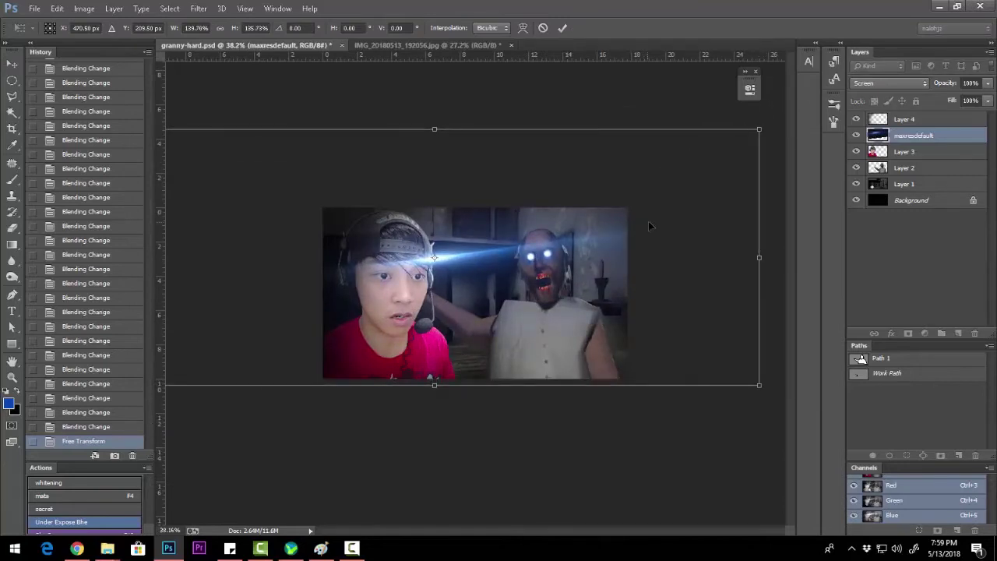
key("Return")
key("ctrl+bracketleft")
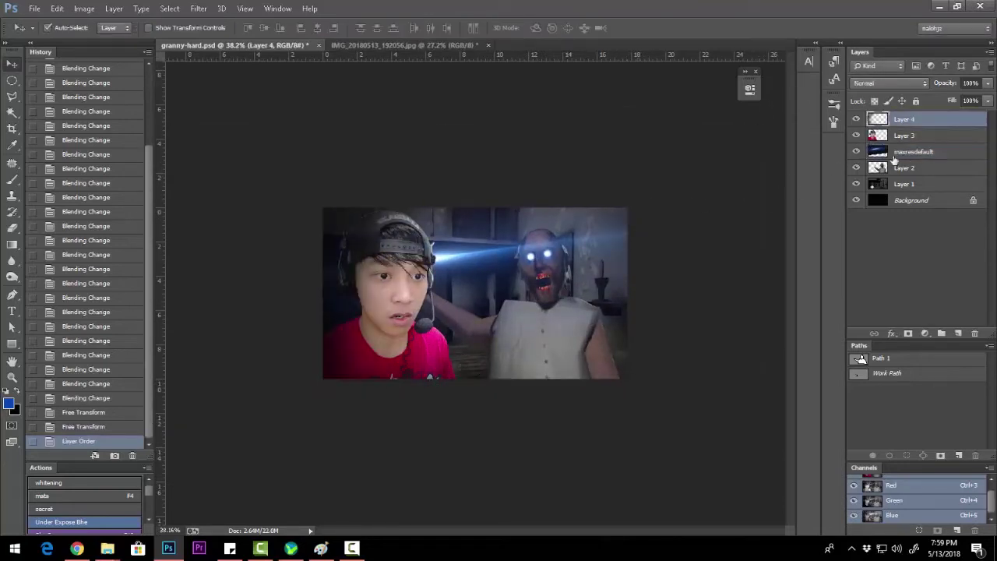
key("ctrl+t")
left_click_drag(748, 218, 760, 106)
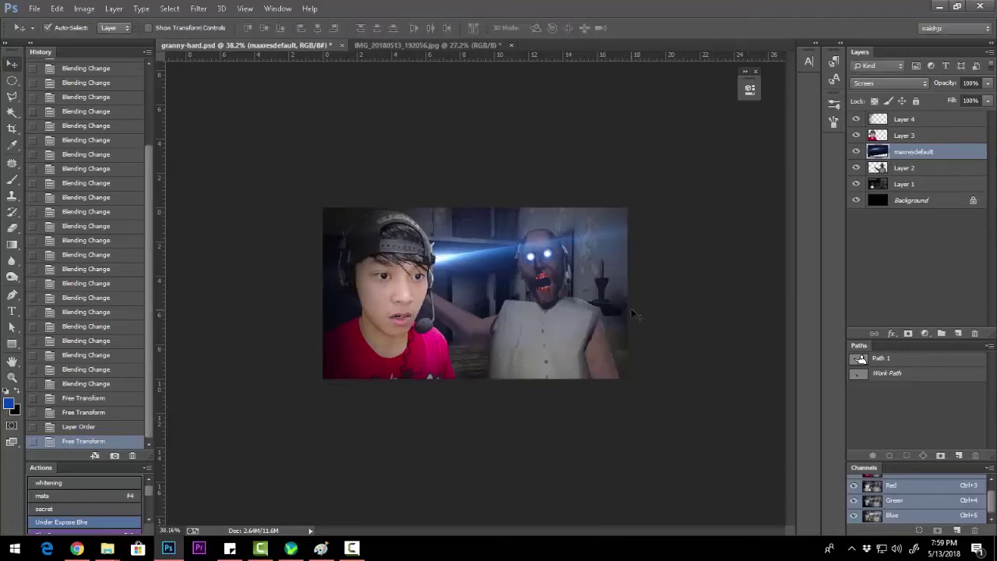
key("Return")
- Set the eraser to 33% opacity and preview Levels on the beam with white input 205
key("e")
key("3")
key("3")
left_click(483, 380)
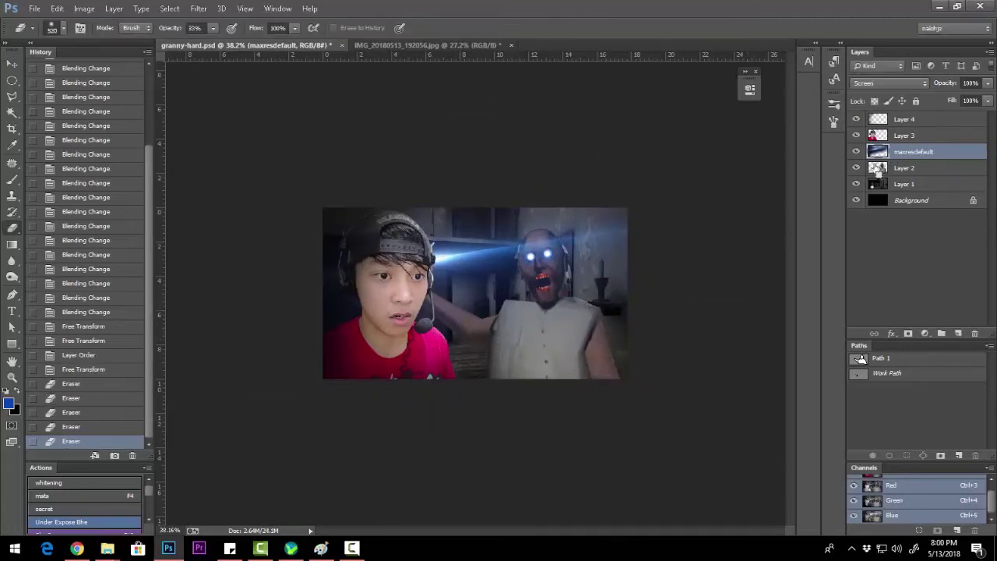
key("ctrl+l")
left_click_drag(607, 226, 637, 227)
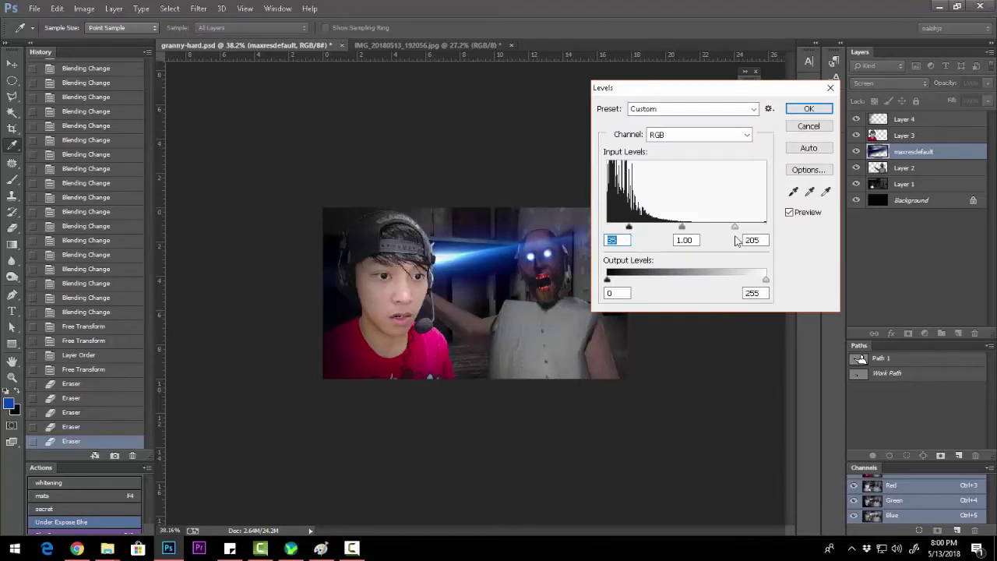
- Apply Levels 35/1.00/213 with output black 7 to the beam
key("Tab")
key("Tab")
key("Tab")
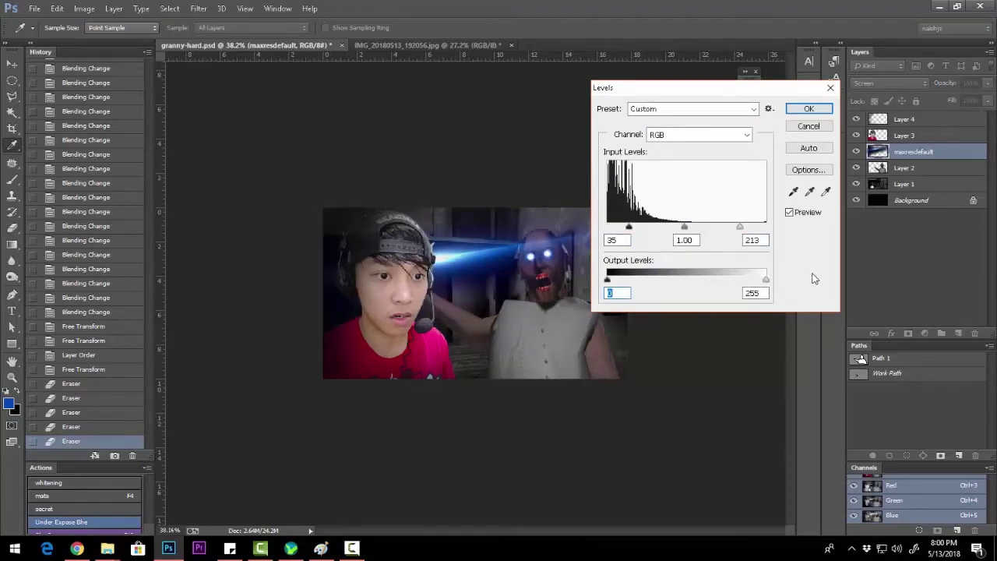
type("7")
key("Tab")
left_click(808, 108)
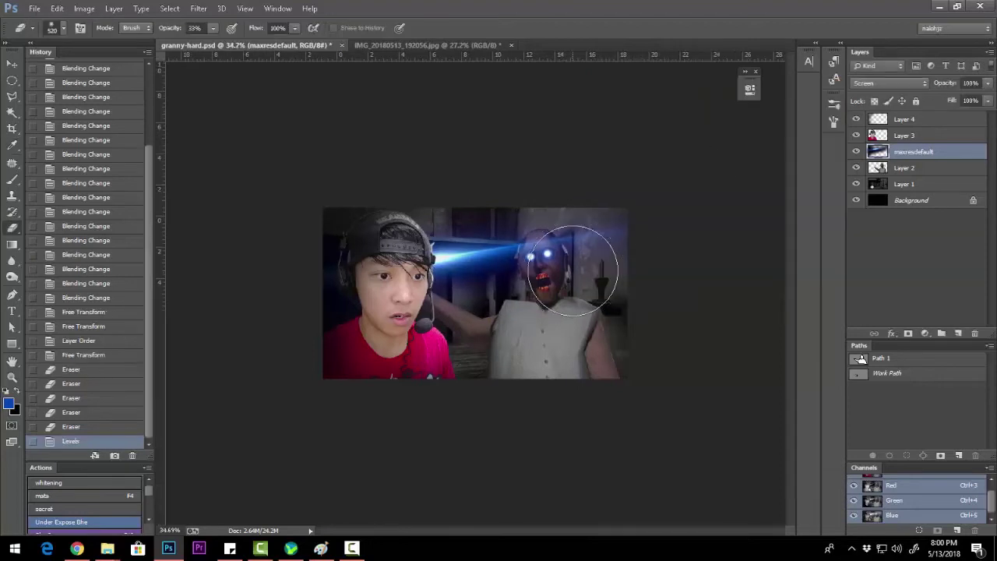
scroll(568, 267, "down", 3)
scroll(646, 283, "up", 2)
- Undo the Levels darkening and commit a no-change transform on the beam
key("ctrl+z")
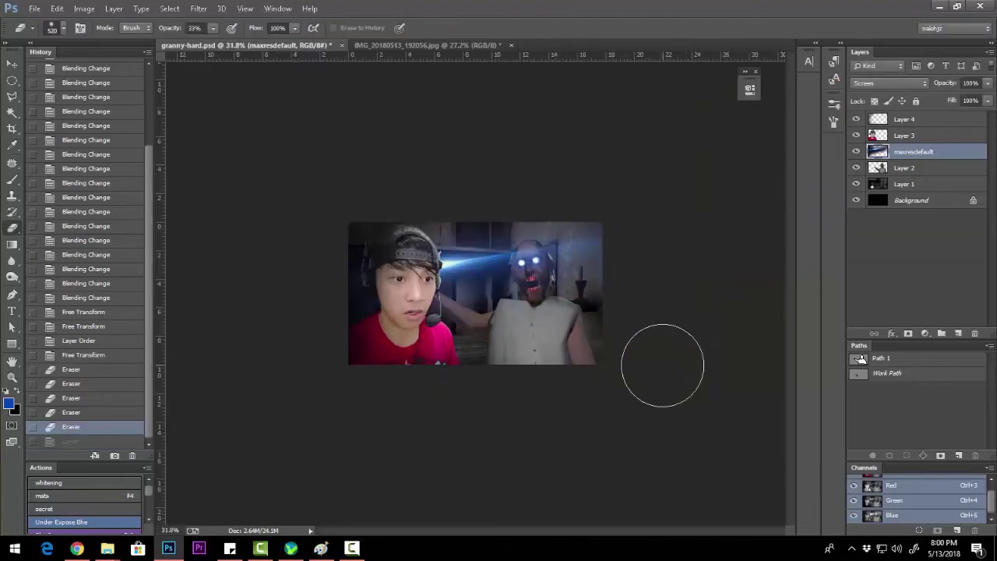
key("ctrl+t")
key("Return")
- Duplicate the beam as maxresdefault copy above Layer 3 with a hide-all mask
key("ctrl+j")
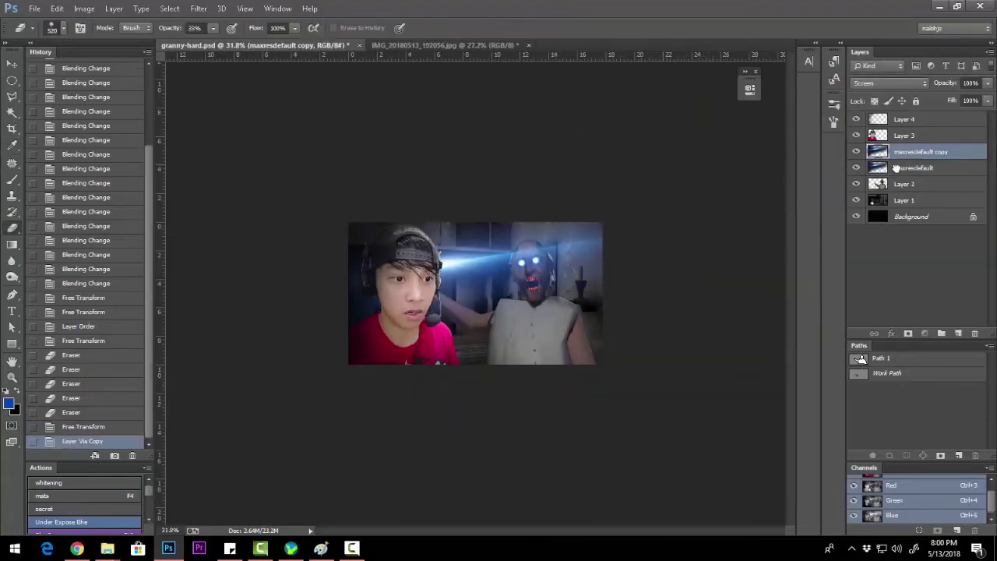
key("ctrl+bracketright")
left_click(909, 336, "alt")
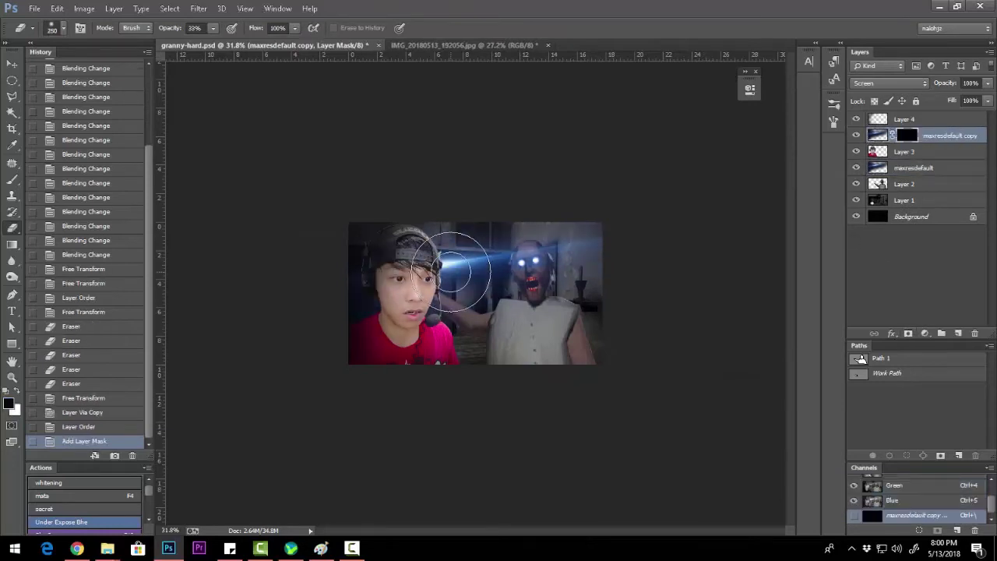
- Paint the mask to reveal blue glow around the boy's face, cap and beam
scroll(421, 248, "up", 2)
left_click_drag(420, 247, 335, 288)
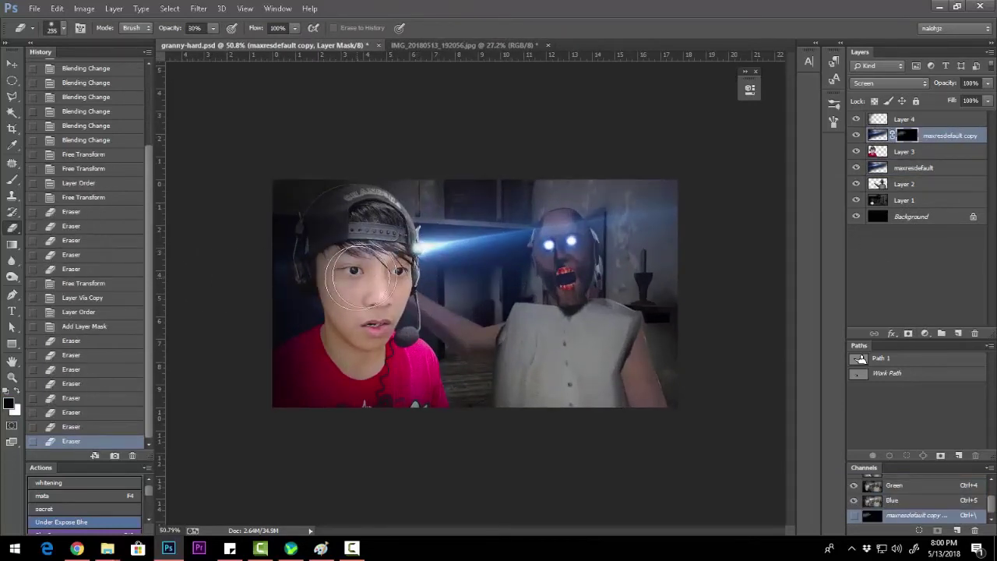
key("bracketright")
key("bracketright")
key("bracketright")
left_click_drag(327, 226, 303, 238)
left_click(381, 254)
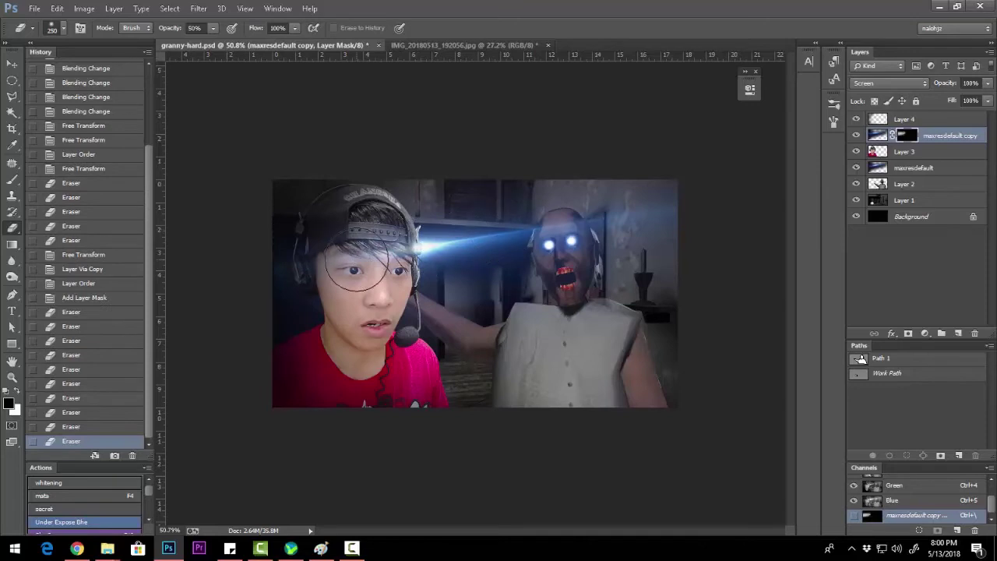
scroll(435, 234, "up", 2)
key("bracketleft")
left_click(284, 232)
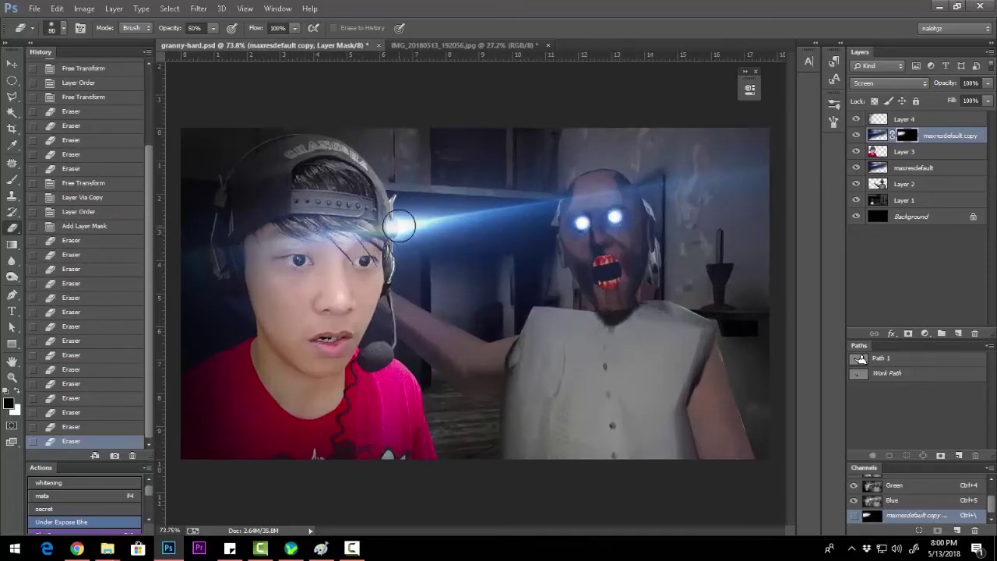
- Nudge the original maxresdefault beam slightly up and right
left_click(901, 168)
key("ctrl+t")
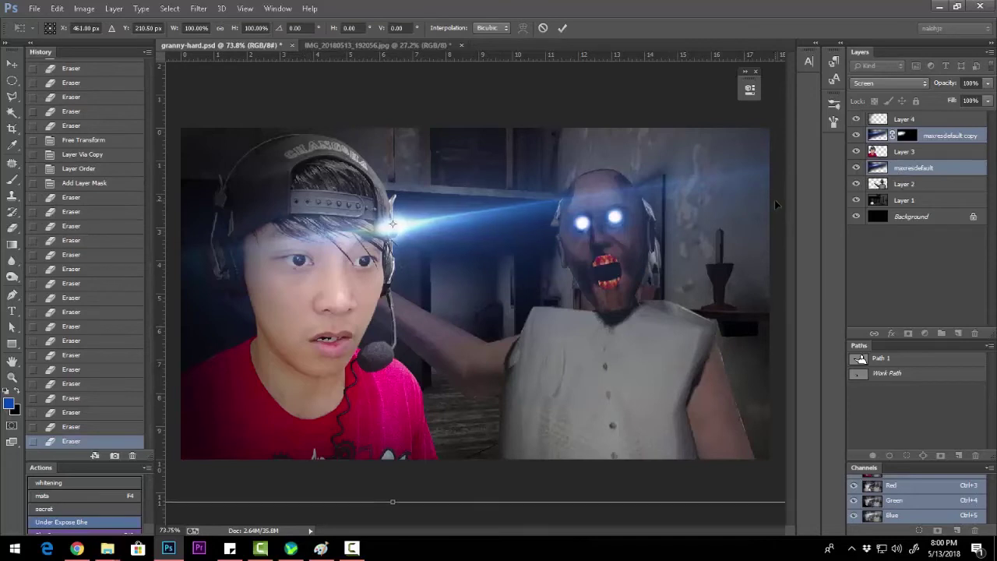
left_click_drag(774, 199, 762, 203)
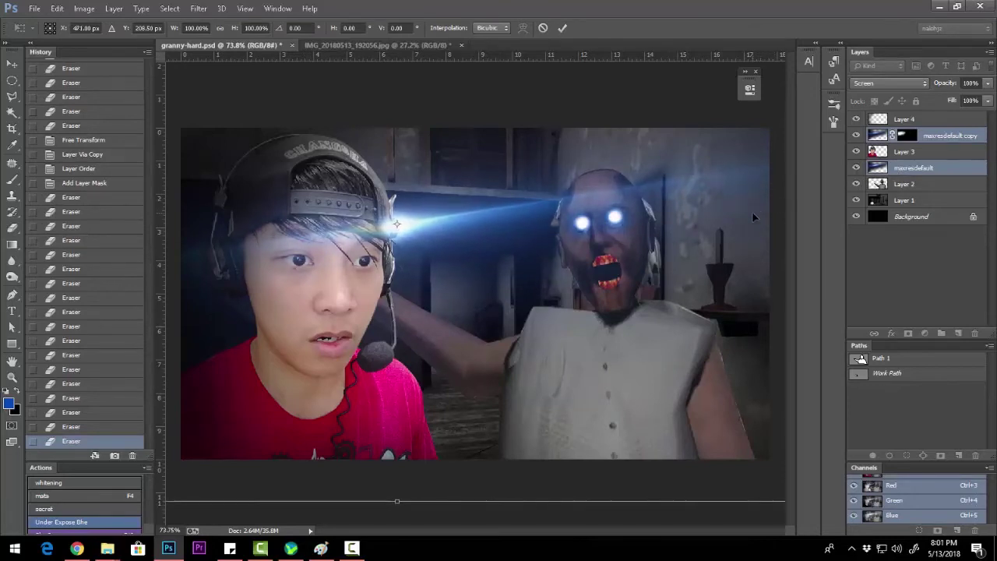
key("Return")
scroll(545, 290, "down", 3)
scroll(545, 290, "down", 2)
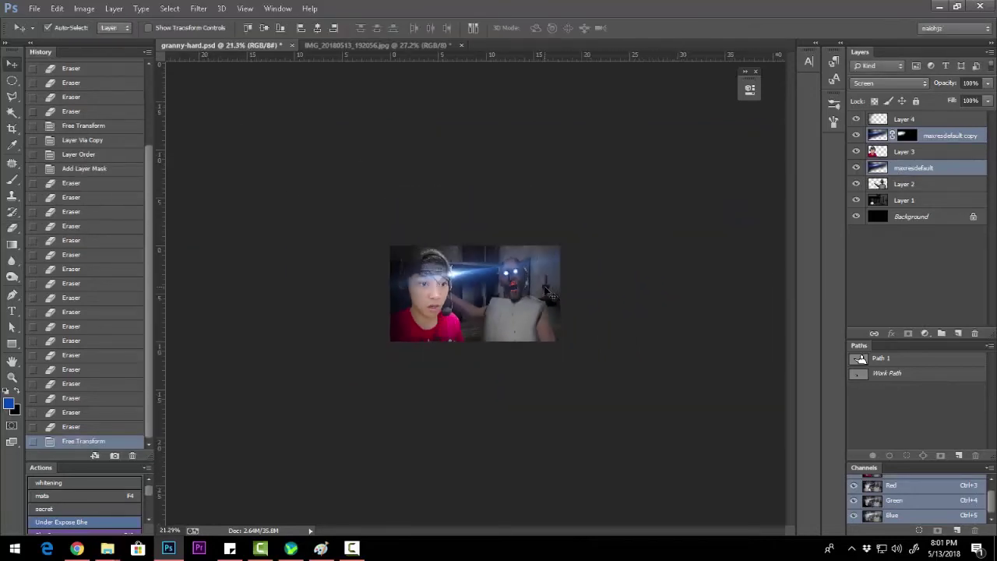
scroll(545, 290, "up", 2)
scroll(546, 290, "up", 3)
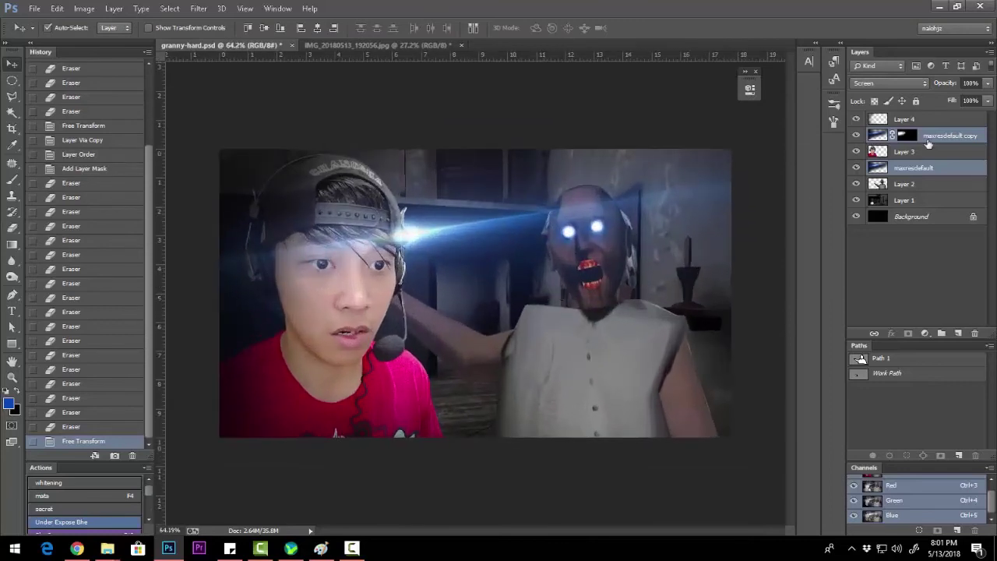
- On the copy's mask, darken the left edge and reveal glow around Granny's face
left_click(900, 140)
key("e")
left_click(715, 242)
left_click_drag(258, 233, 264, 340)
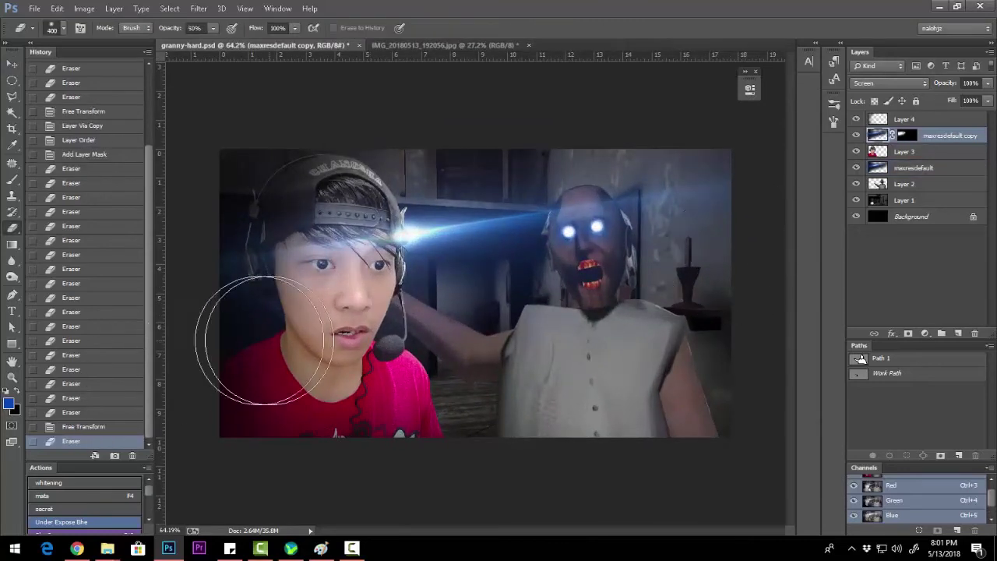
left_click_drag(569, 300, 633, 278)
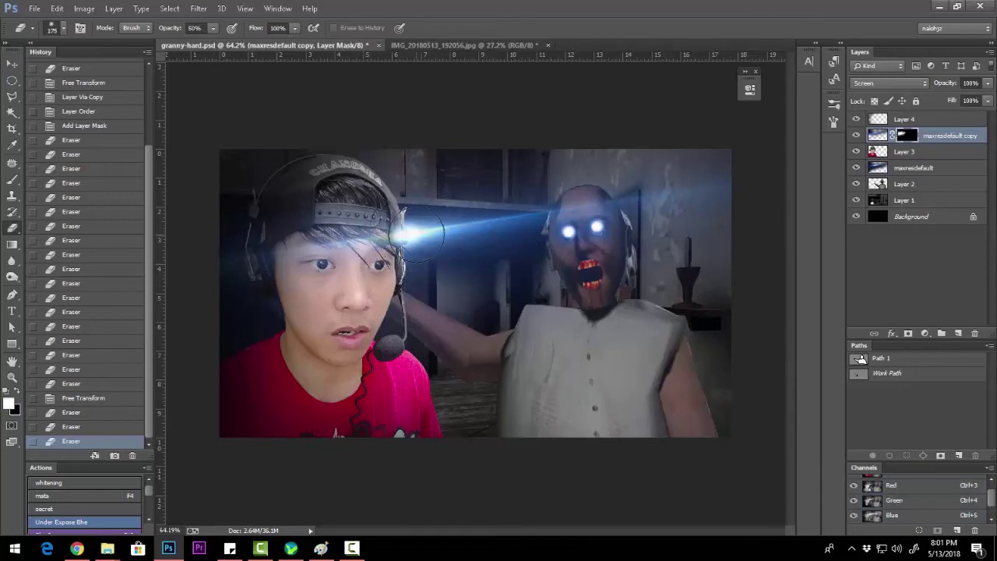
left_click(417, 232)
- Hide stray glow above the cap and near the beam, then reselect the original beam layer
key("0")
key("x")
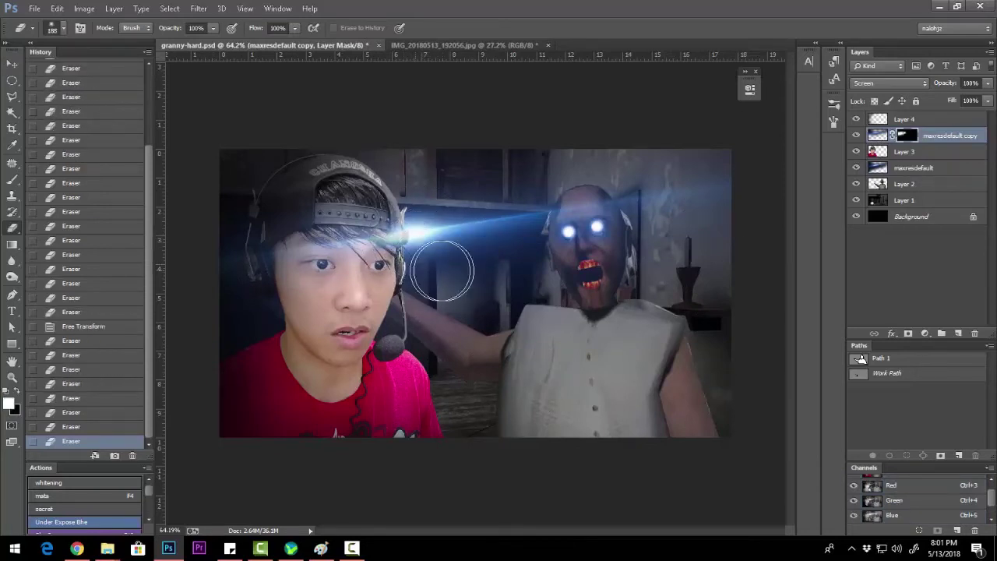
left_click_drag(438, 204, 438, 196)
key("bracketleft")
key("bracketleft")
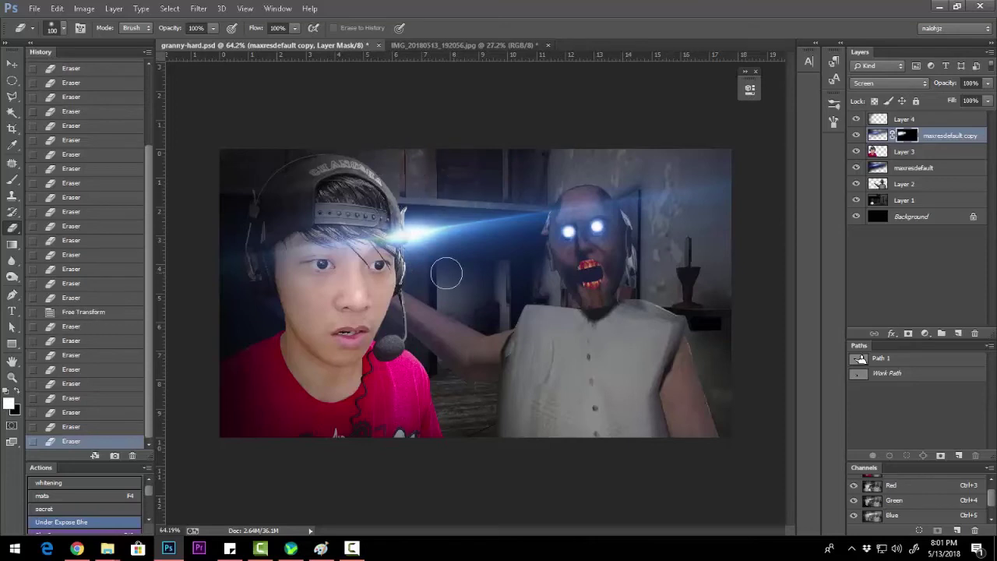
left_click_drag(447, 273, 413, 250)
scroll(436, 257, "down", 5)
scroll(438, 256, "up", 3)
key("x")
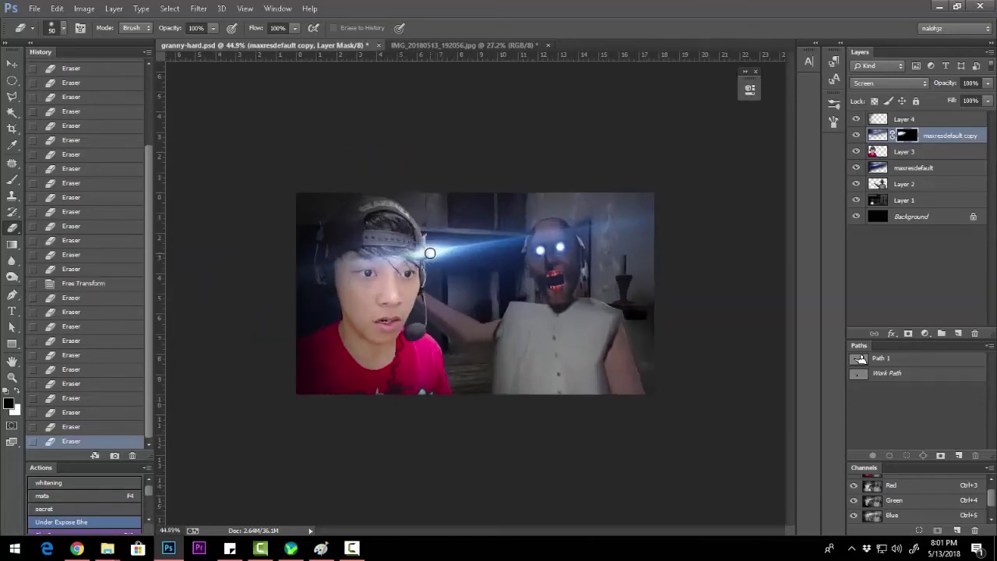
left_click(895, 156)
left_click(893, 166)
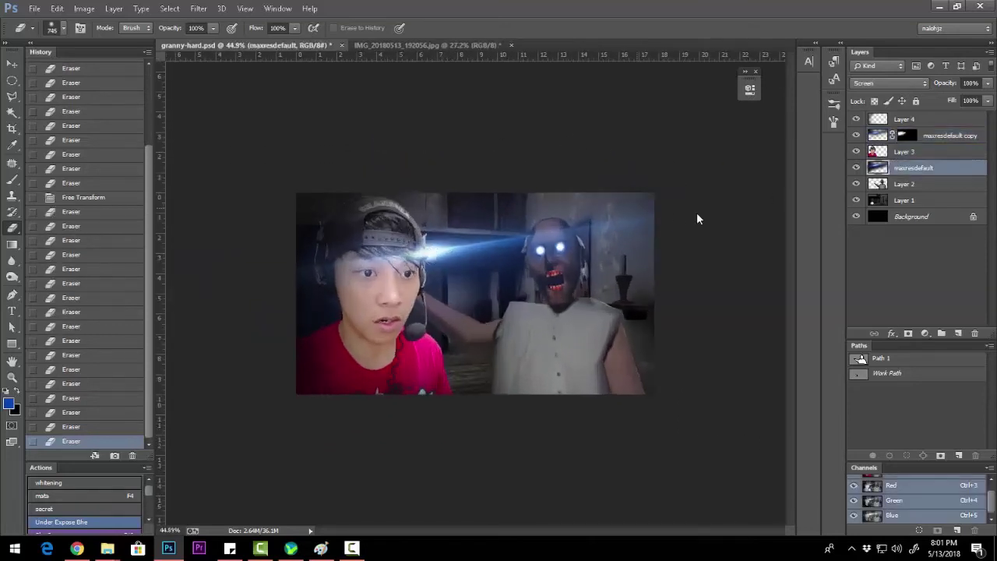
- Load the boy's outline as a selection and set up a 50% brush
key("bracketleft")
key("bracketleft")
key("5")
scroll(655, 239, "down", 1)
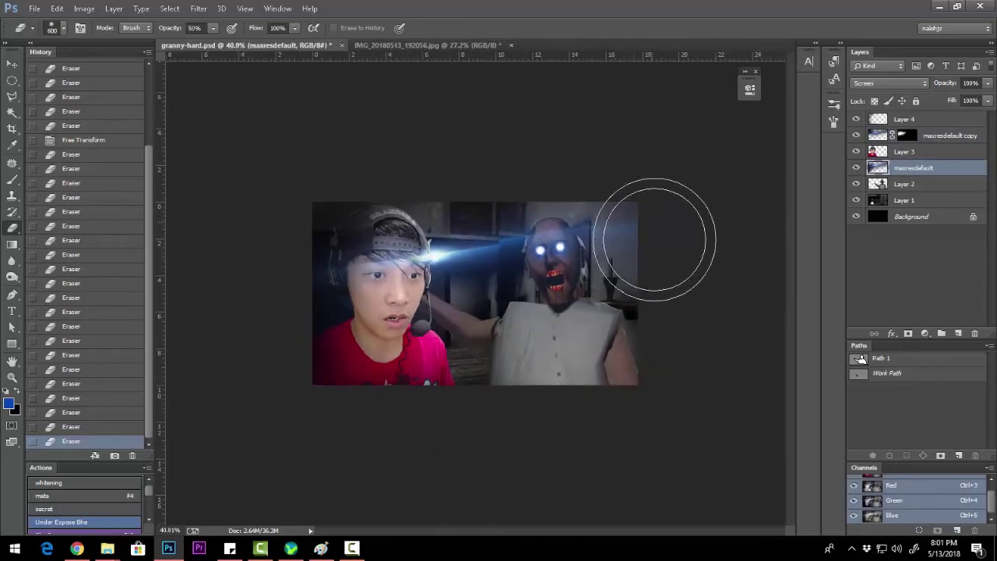
scroll(651, 265, "down", 1)
scroll(647, 282, "up", 2)
left_click(879, 151, "ctrl")
key("b")
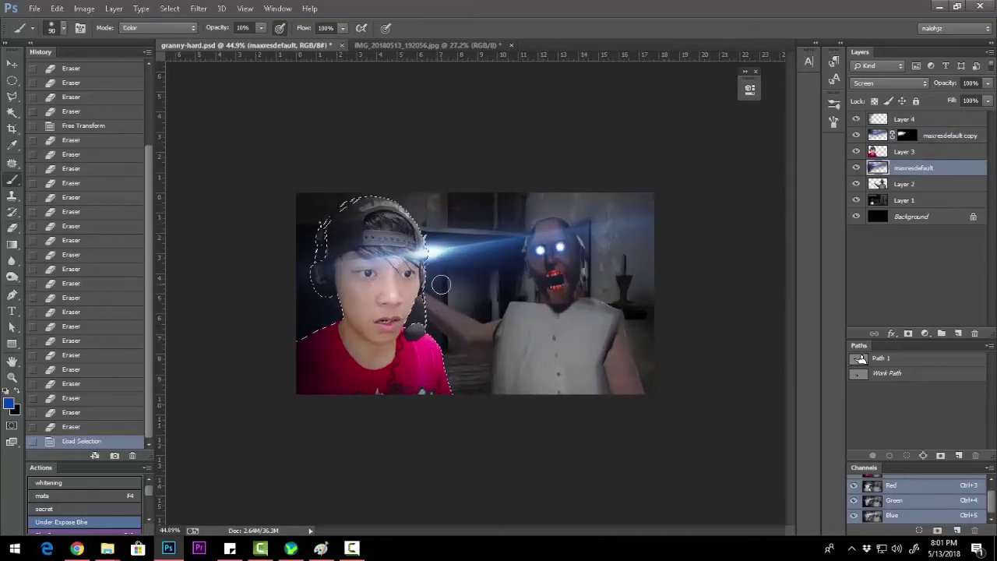
key("5")
left_click_drag(441, 285, 445, 292)
- Tint the boy's face on Layer 3 with a faint colour stroke, then deselect
key("alt+bracketright")
key("bracketleft")
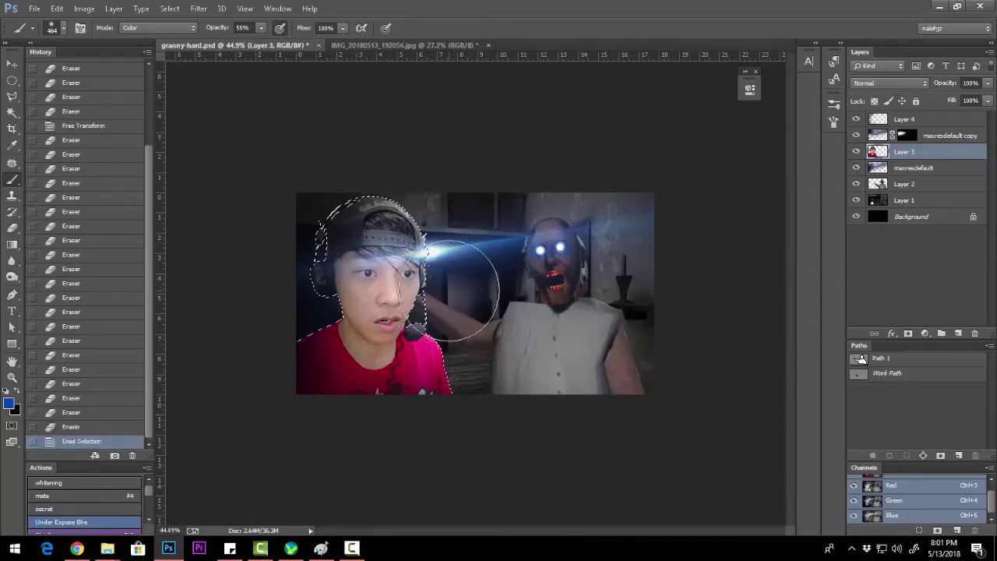
left_click_drag(463, 397, 457, 214)
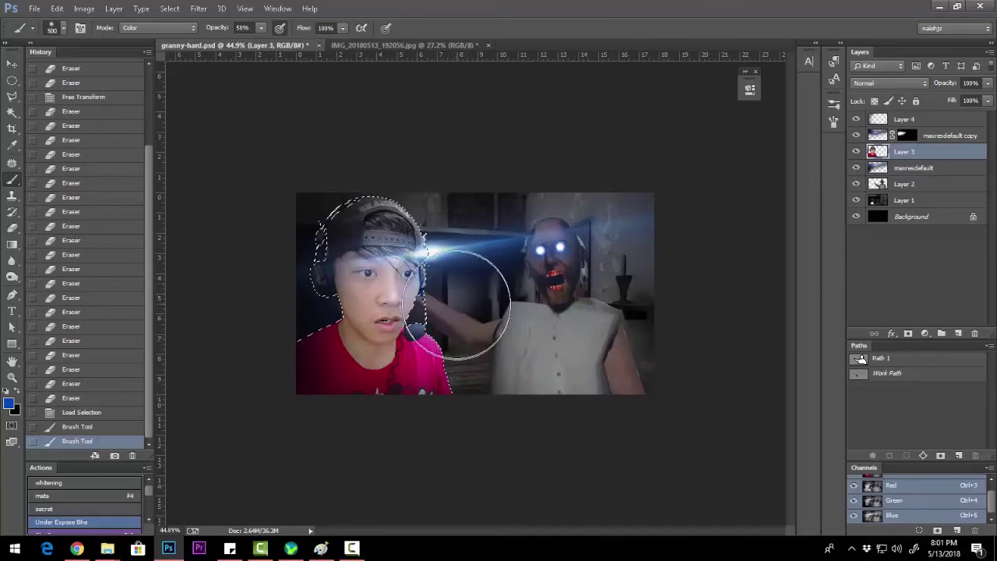
key("bracketleft")
key("ctrl+z")
key("ctrl+z")
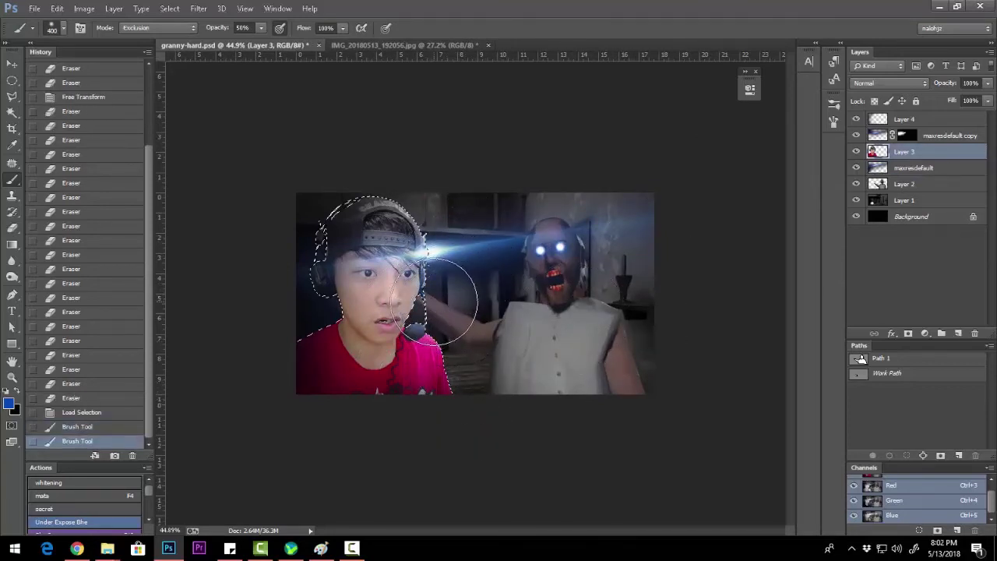
key("ctrl+z")
key("ctrl+z")
key("ctrl+z")
key("3")
left_click_drag(444, 292, 473, 356)
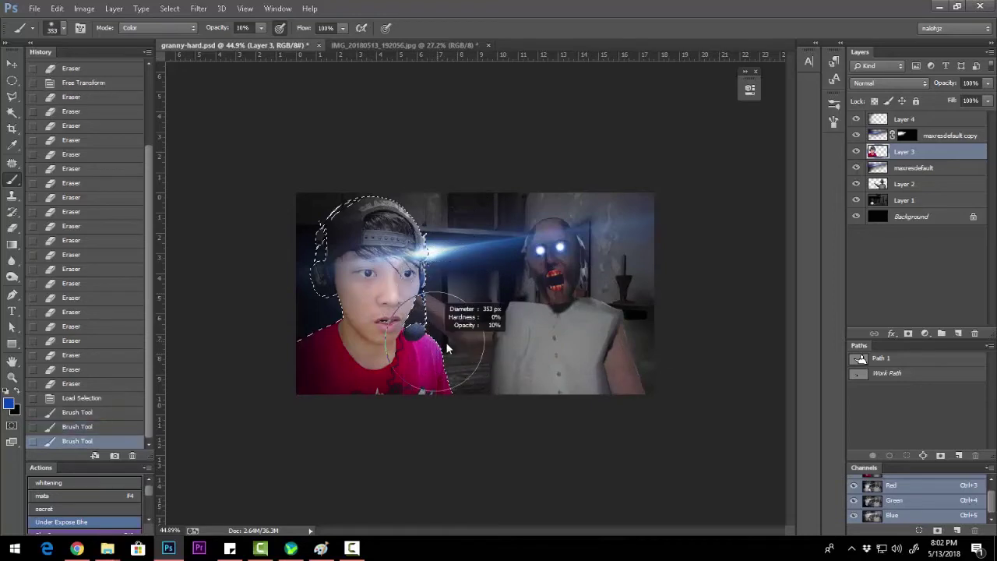
key("ctrl+d")
- Brighten Granny's face and arm on Layer 2 with a 50% Vivid Light brush, then deselect
left_click(881, 187)
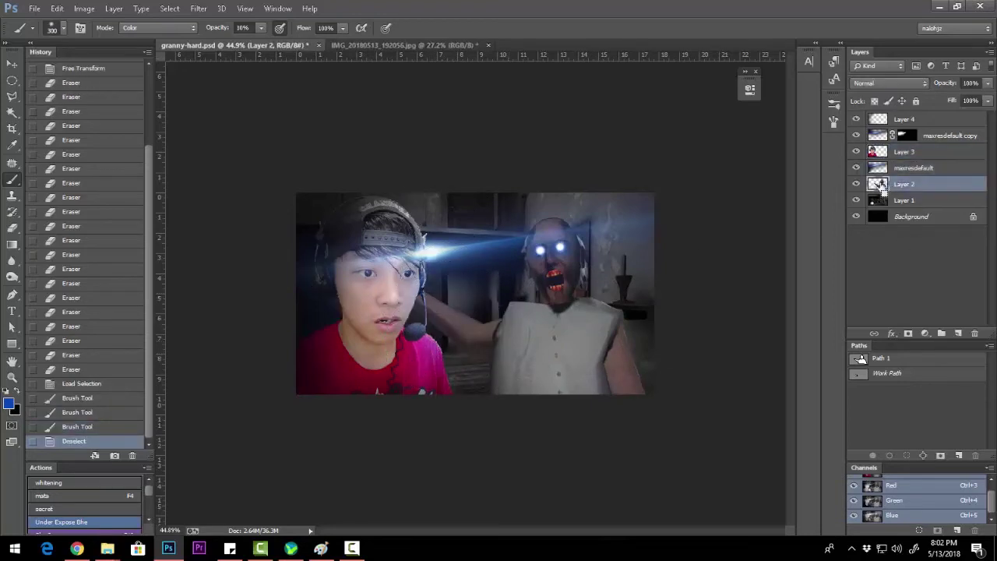
left_click(878, 183, "ctrl")
mouse_move(523, 234)
left_mouse_down()
mouse_move(541, 224)
mouse_move(546, 281)
mouse_move(442, 316)
left_mouse_up()
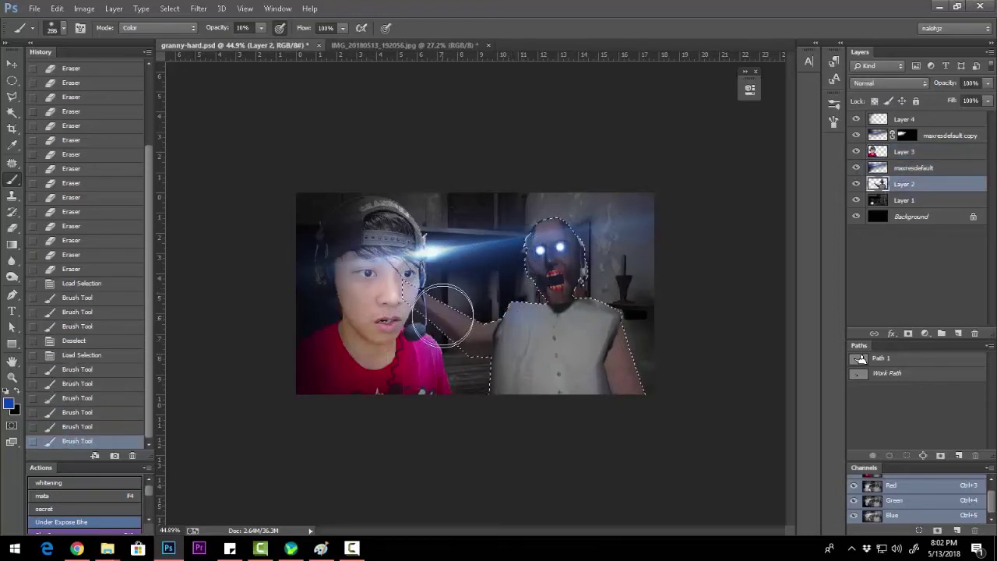
right_click(520, 272, "shift")
left_click(545, 368)
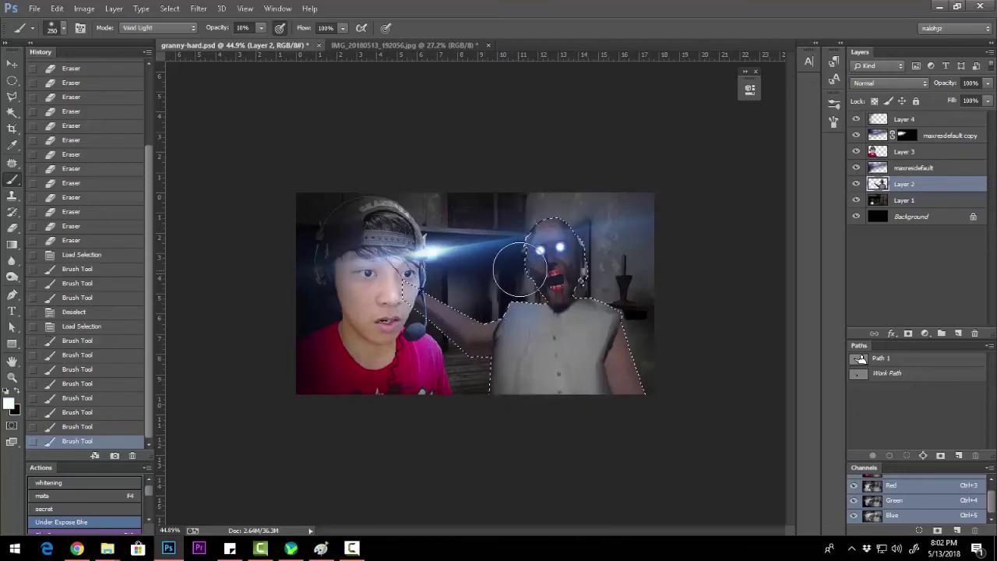
key("5")
left_click_drag(527, 277, 522, 289)
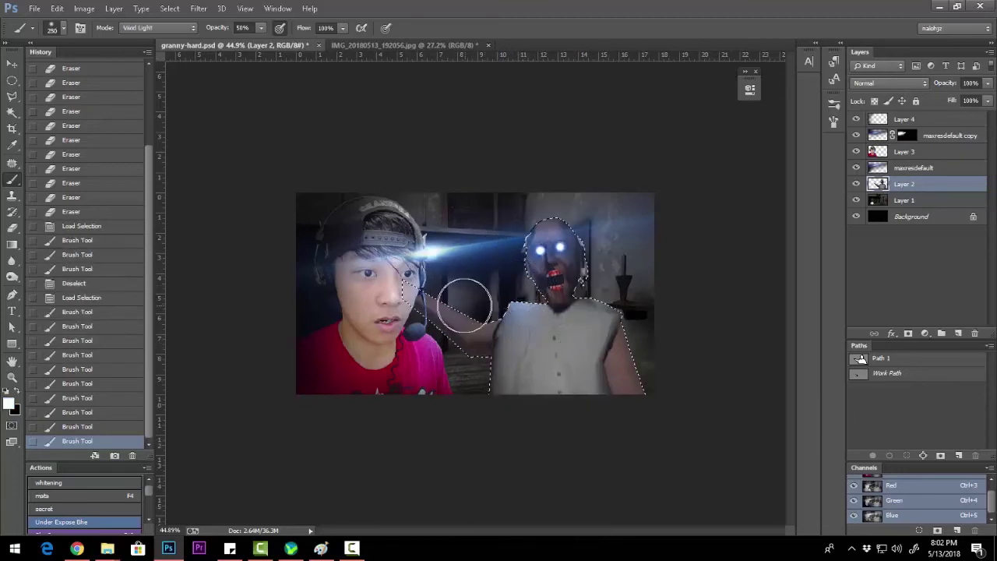
left_click_drag(464, 305, 449, 316)
key("ctrl+d")
- Open the rain image 1 (2).jpg from the granny for thumbnail folder
scroll(558, 282, "down", 3)
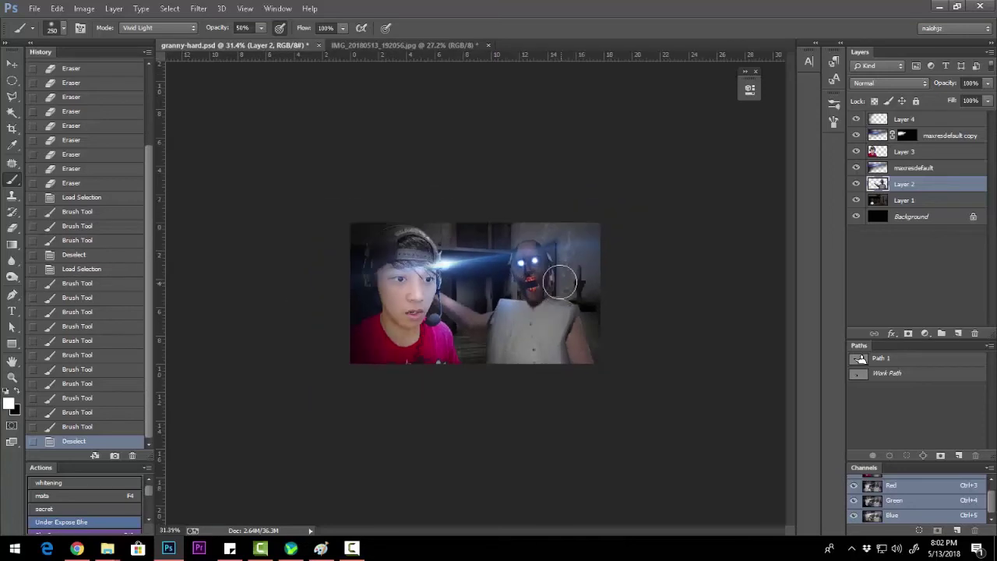
scroll(556, 283, "up", 2)
mouse_move(106, 549)
left_click(198, 495)
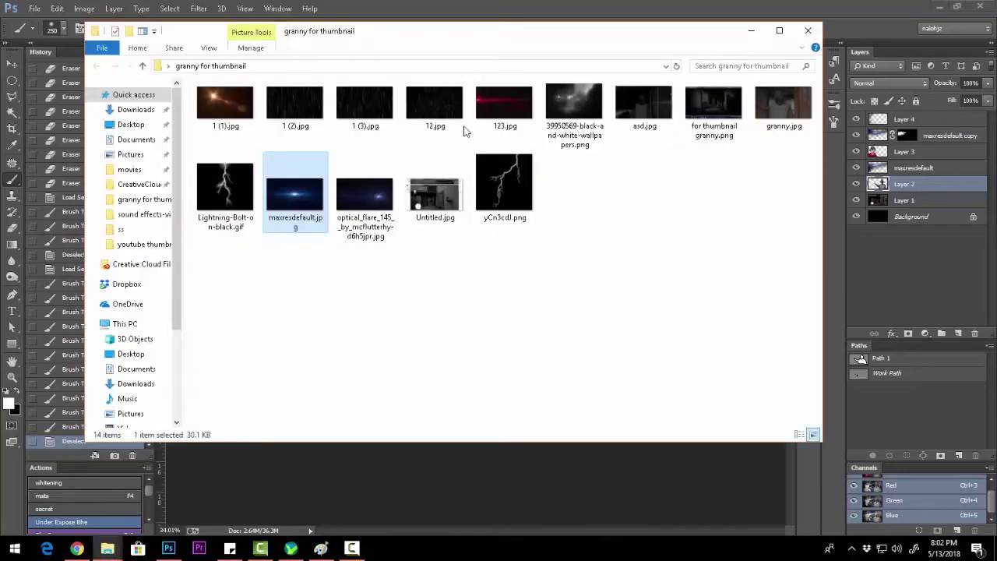
double_click(294, 103)
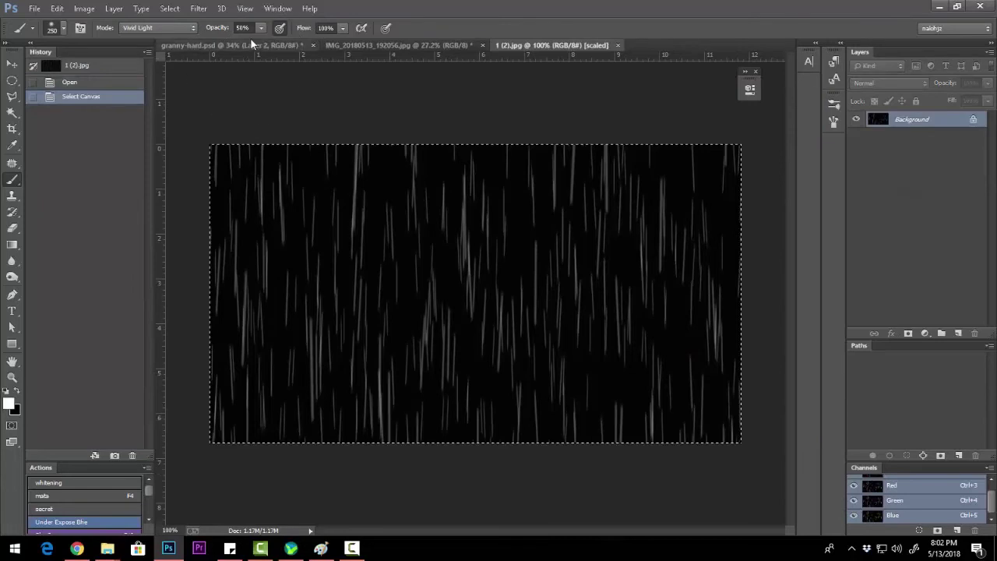
- Copy the rain image and paste it into the thumbnail document
left_click(250, 45)
key("v")
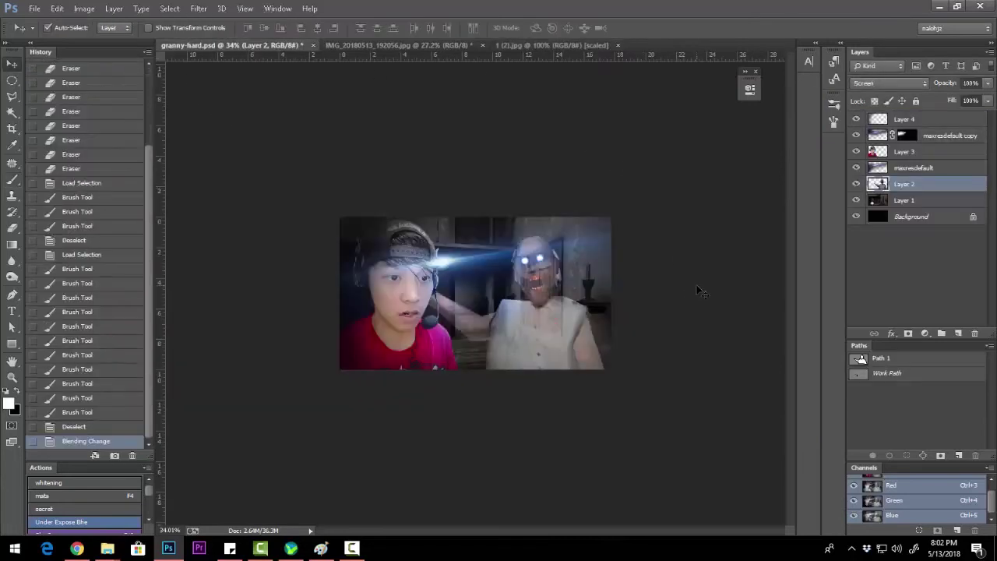
left_click(919, 119)
key("ctrl+v")
- Resize the pasted rain layer and skew it into a diagonal slant
key("ctrl+t")
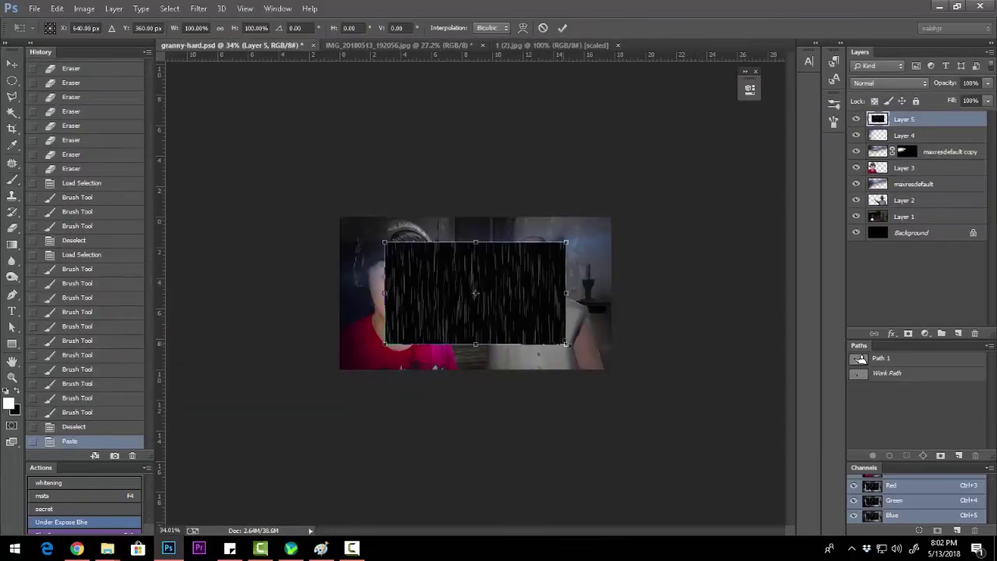
left_click_drag(590, 293, 593, 308)
mouse_move(477, 349)
left_mouse_down()
mouse_move(517, 341)
mouse_move(594, 365)
mouse_move(600, 388)
mouse_move(477, 346)
mouse_move(750, 378)
mouse_move(854, 403)
left_mouse_up()
key("Return")
key("ctrl+t")
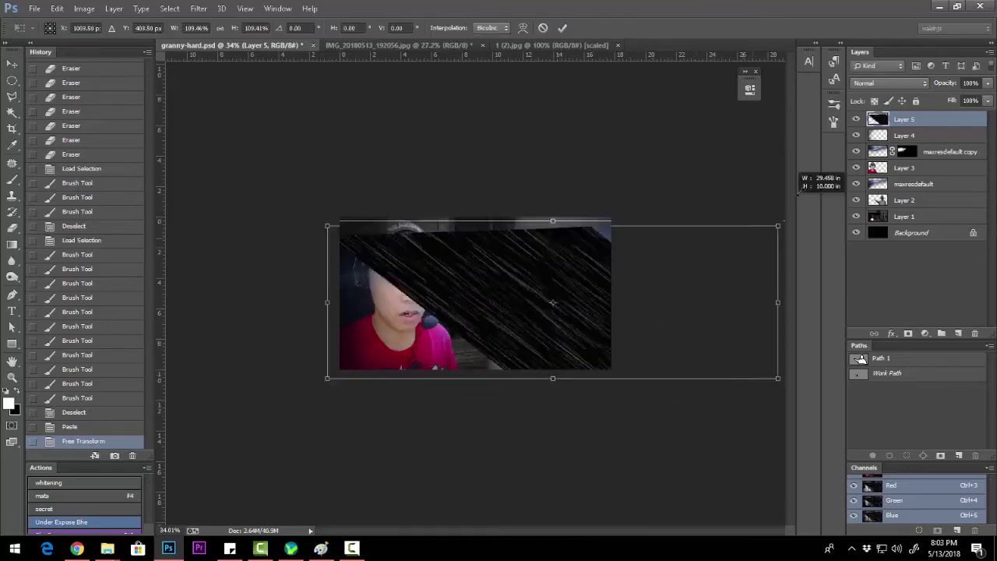
left_click_drag(251, 404, 156, 417)
key("ctrl+minus")
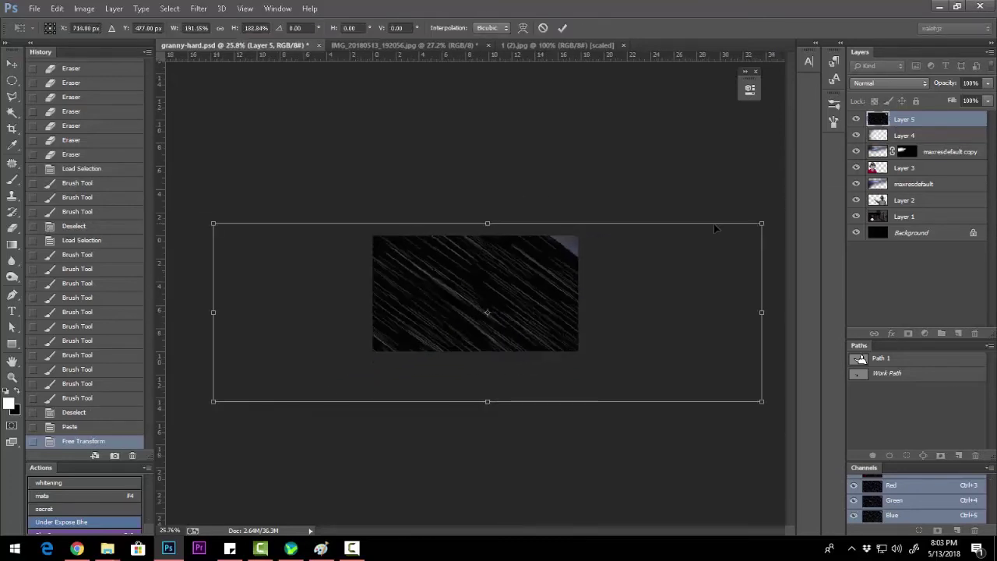
left_click_drag(763, 402, 661, 379)
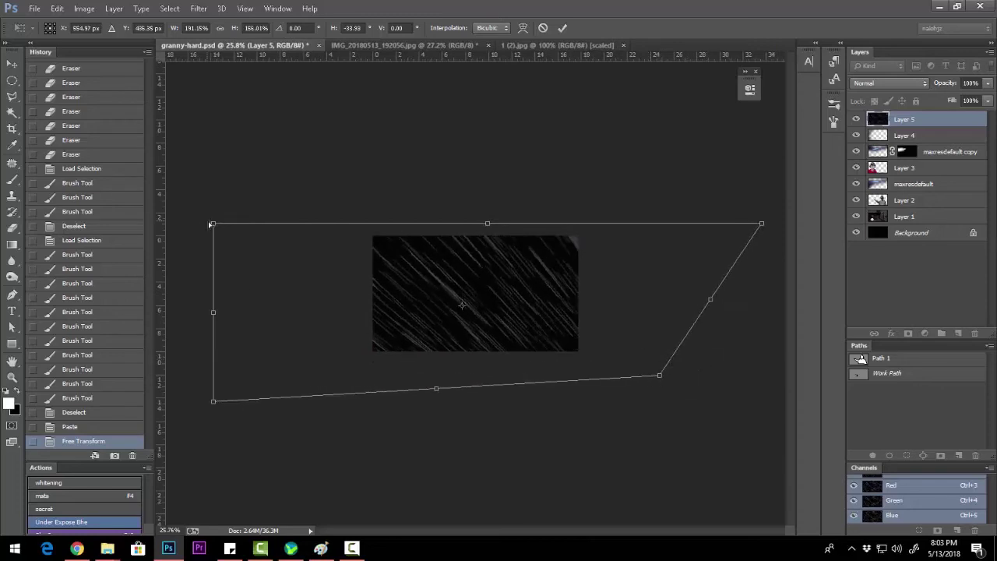
left_click_drag(214, 225, 273, 239)
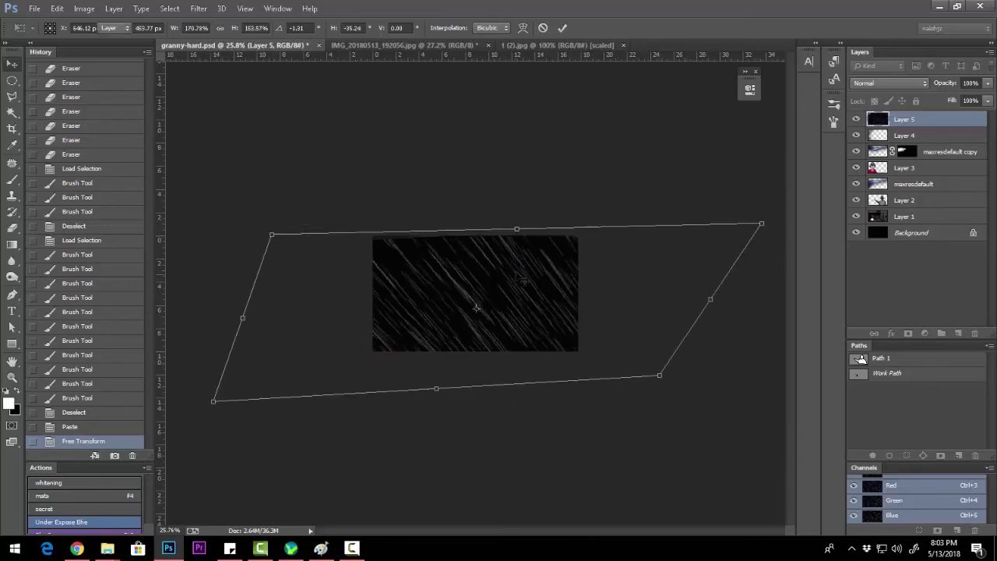
key("Return")
- Blend the rain in Screen mode and scale it to cover the whole thumbnail
key("alt+shift+s")
key("ctrl+plus")
key("ctrl+t")
left_click_drag(753, 432, 721, 414)
left_click_drag(701, 346, 701, 336)
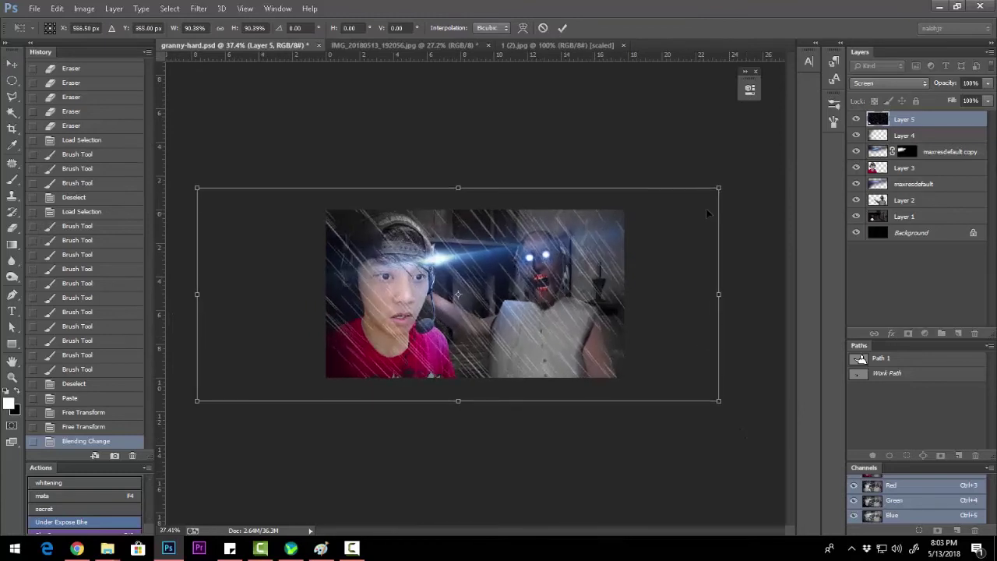
left_click_drag(717, 187, 735, 174)
- Erase the rain from both faces and move the rain layer below Layer 4
key("Return")
key("e")
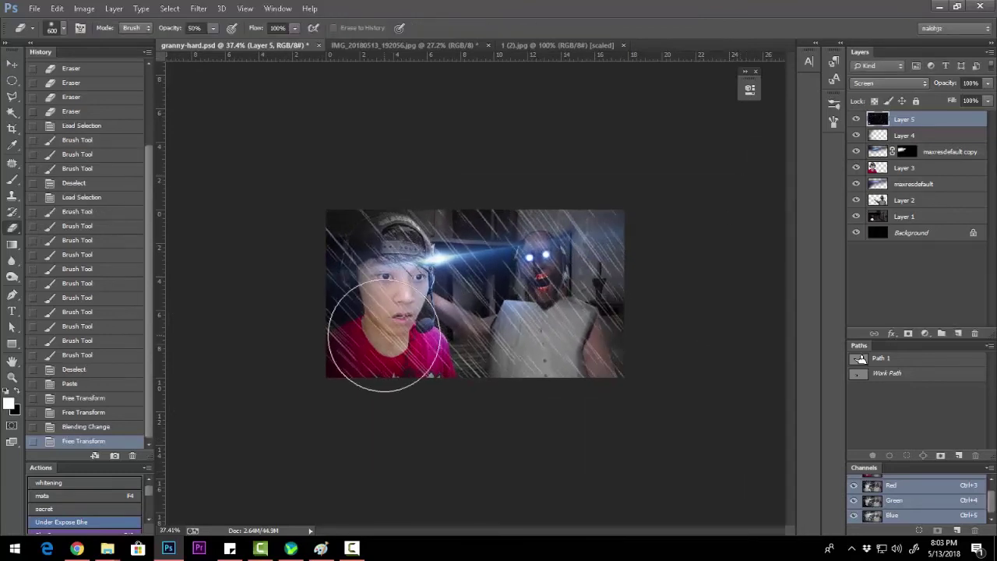
left_click_drag(383, 335, 351, 367)
left_click_drag(389, 311, 413, 273)
left_click_drag(351, 265, 421, 343)
mouse_move(904, 136)
left_mouse_down()
mouse_move(917, 136)
mouse_move(912, 115)
left_mouse_up()
- Step back and redo the erasing and reorder, set the eraser to 30%, and select Layer 1
key("ctrl+alt+z")
key("ctrl+alt+z")
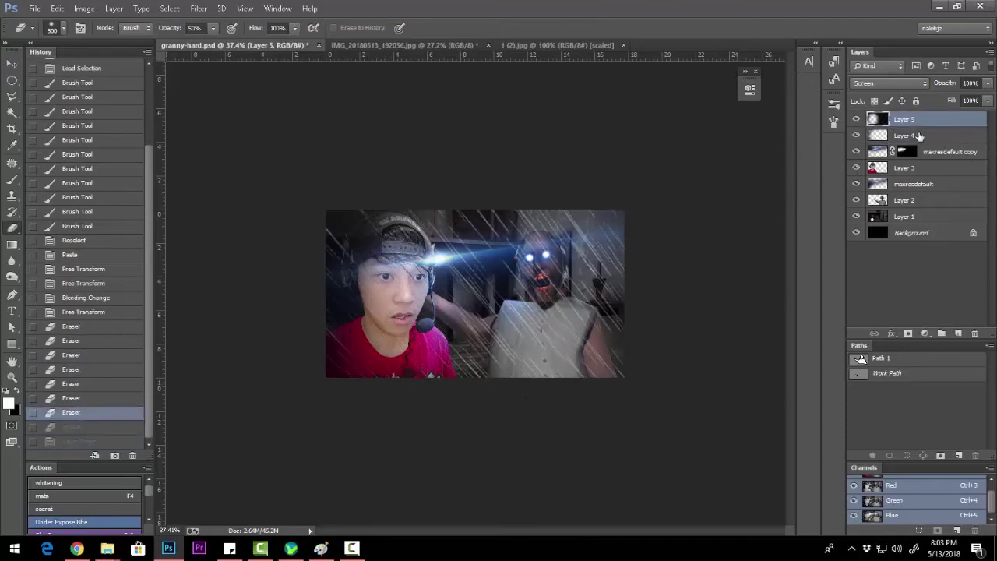
key("ctrl+alt+z")
key("ctrl+alt+z")
key("ctrl+alt+z")
key("ctrl+alt+z")
key("ctrl+alt+z")
key("ctrl+alt+z")
key("ctrl+alt+z")
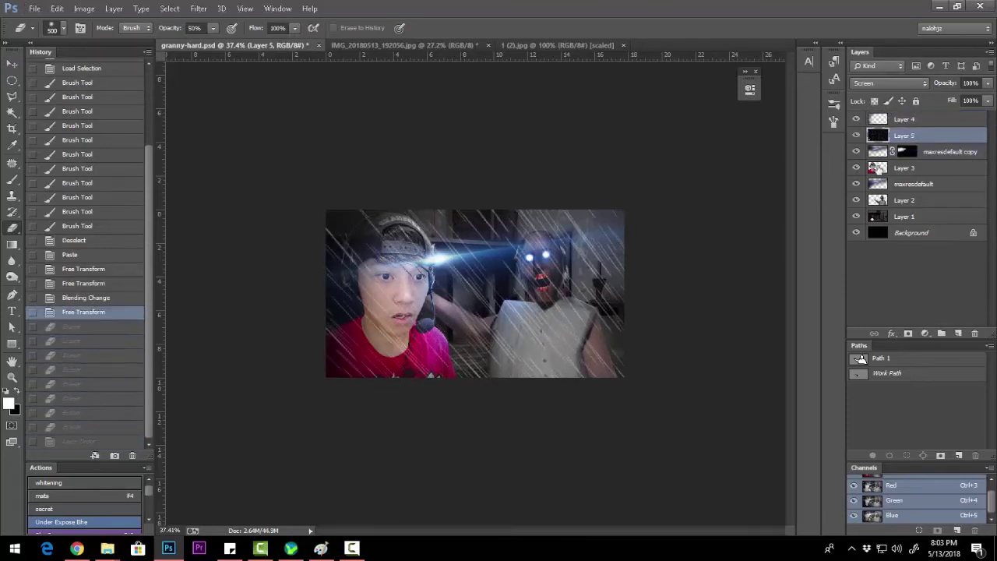
key("ctrl+shift+z")
key("ctrl+shift+z")
key("ctrl+shift+z")
key("ctrl+shift+z")
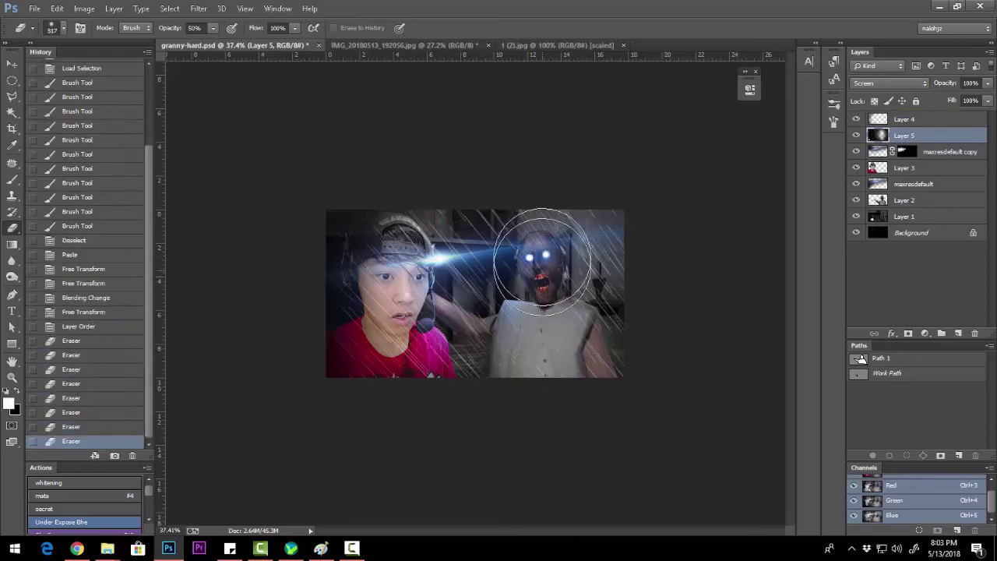
key("ctrl+shift+z")
key("ctrl+shift+z")
key("ctrl+shift+z")
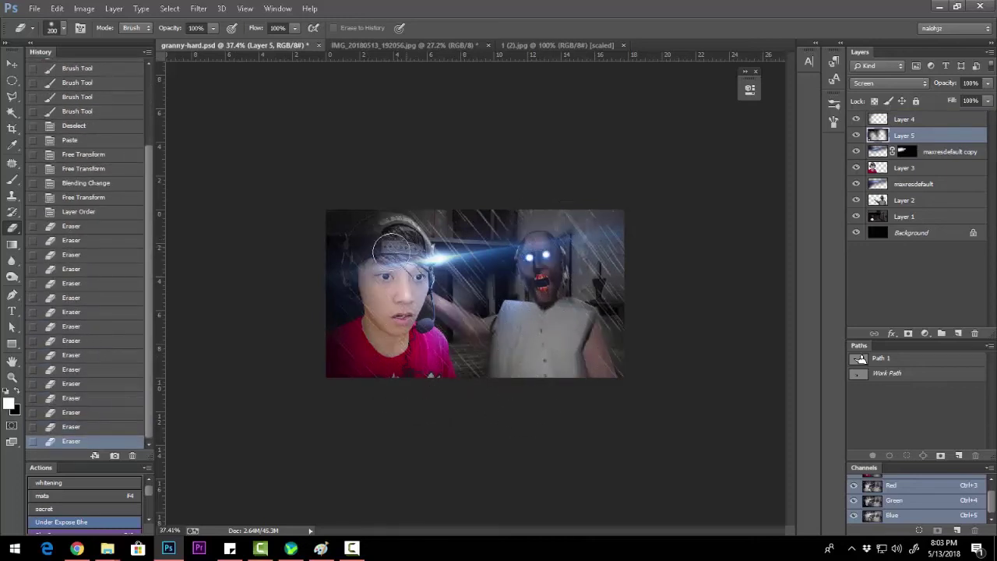
key("ctrl+shift+z")
key("ctrl+shift+z")
key("ctrl+shift+z")
key("ctrl+shift+z")
key("ctrl+shift+z")
key("ctrl+shift+z")
key("ctrl+shift+z")
key("3")
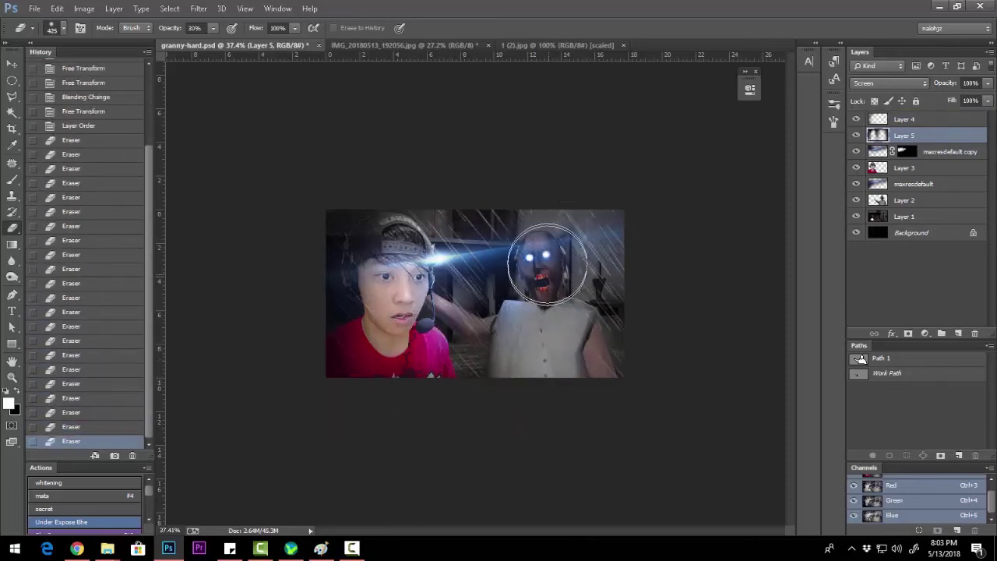
scroll(541, 353, "down", 2)
left_click(888, 217)
- Raise Layer 1's brightness to 20 and increase its contrast
key("F5")
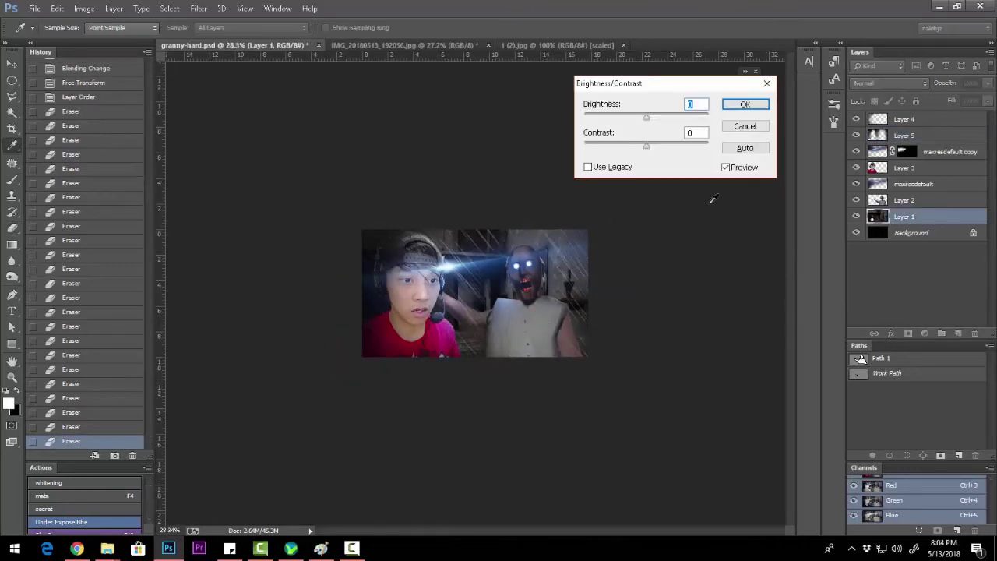
left_click_drag(655, 137, 674, 160)
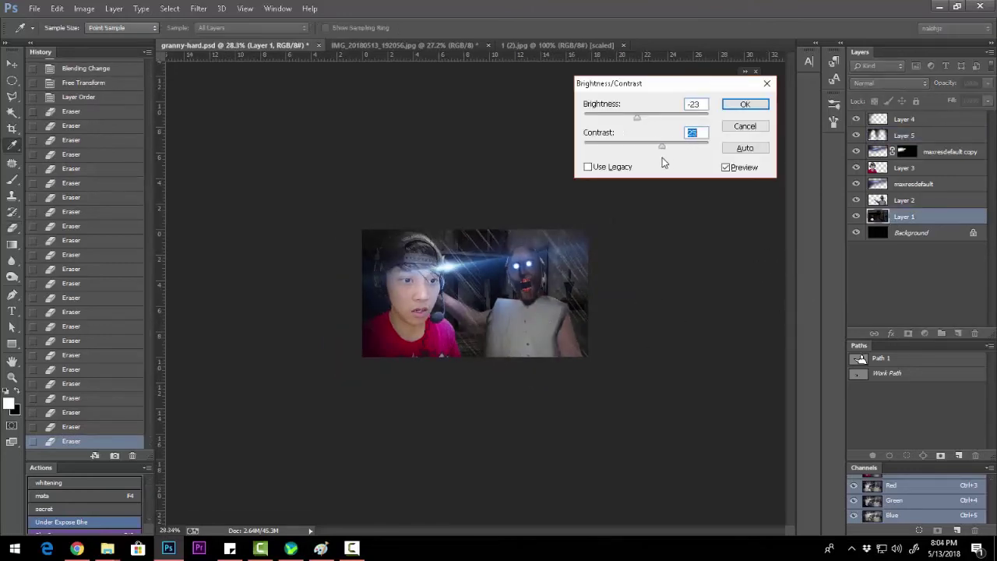
mouse_move(637, 117)
left_mouse_down()
mouse_move(656, 118)
mouse_move(685, 158)
left_mouse_up()
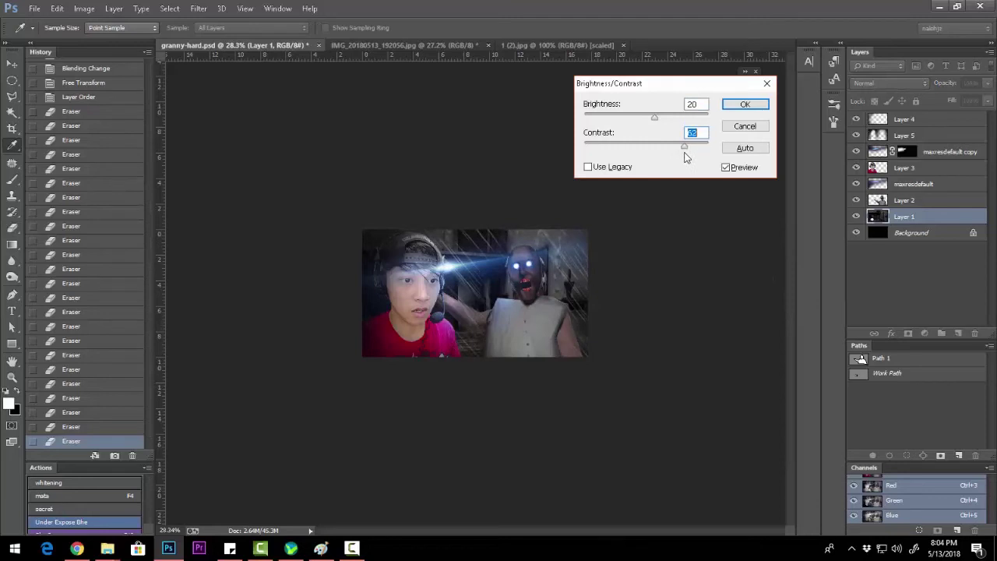
left_click(745, 105)
scroll(706, 299, "up", 2)
- Add a light-blue outer glow to Granny's Layer 2 and enlarge its size
key("v")
left_click(945, 201)
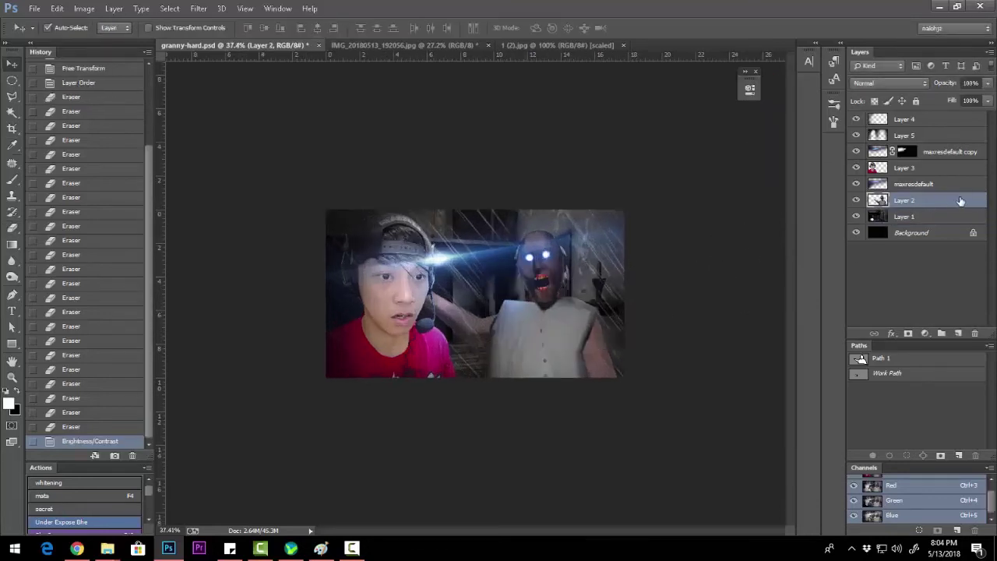
double_click(956, 203)
left_click(559, 370)
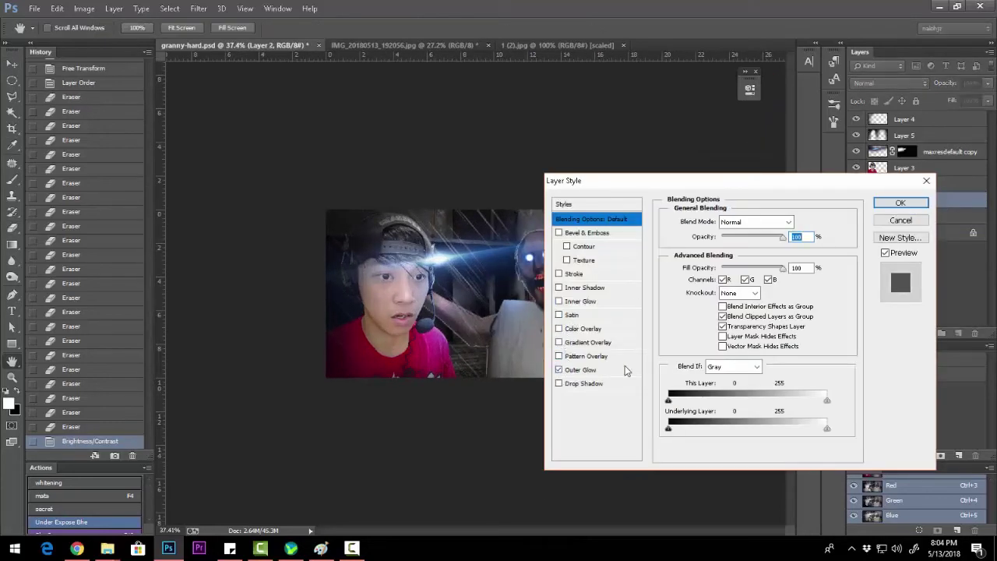
left_click(593, 370)
left_click(676, 262)
left_click(839, 279)
left_click_drag(839, 277, 839, 286)
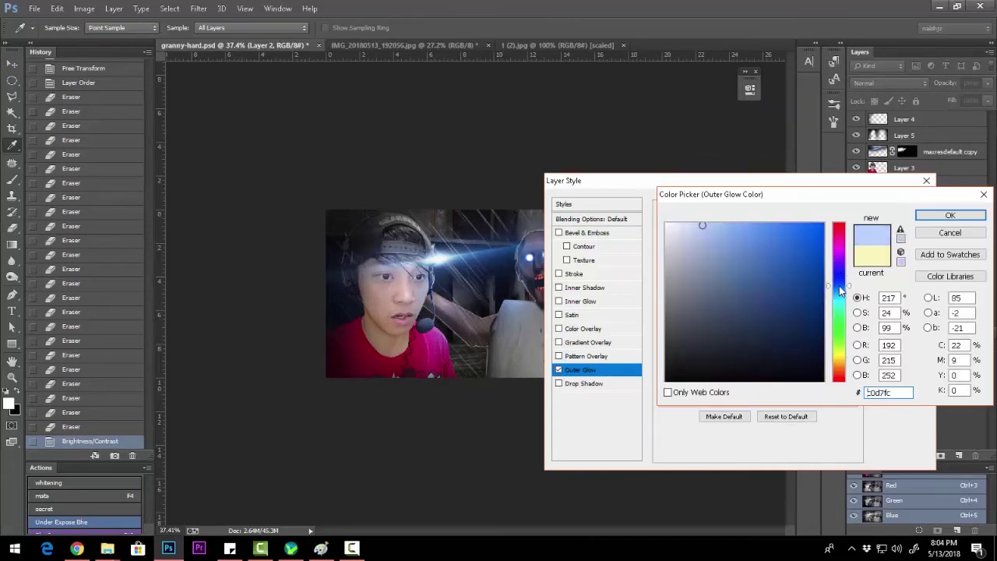
key("Return")
left_click_drag(727, 328, 723, 328)
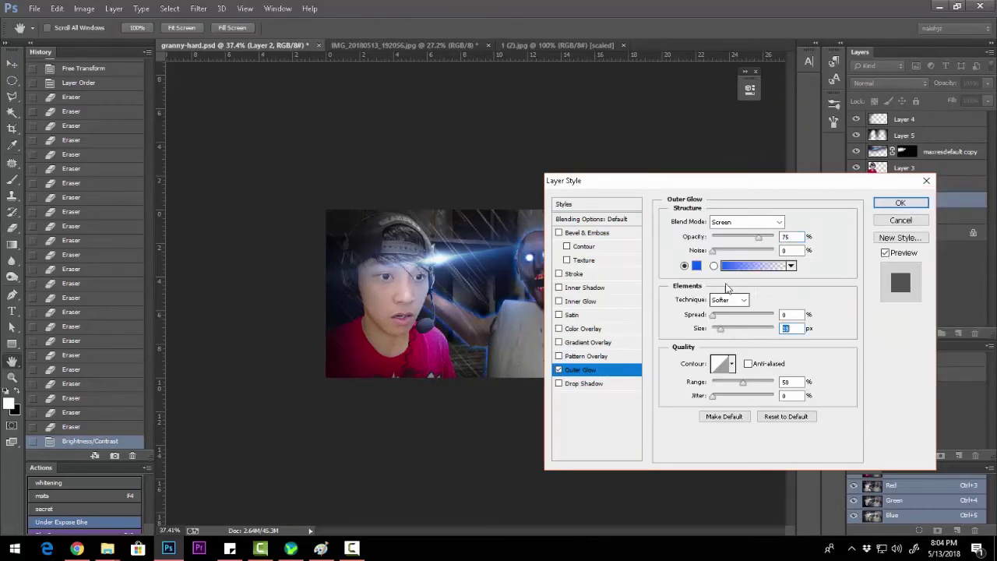
left_click(896, 203)
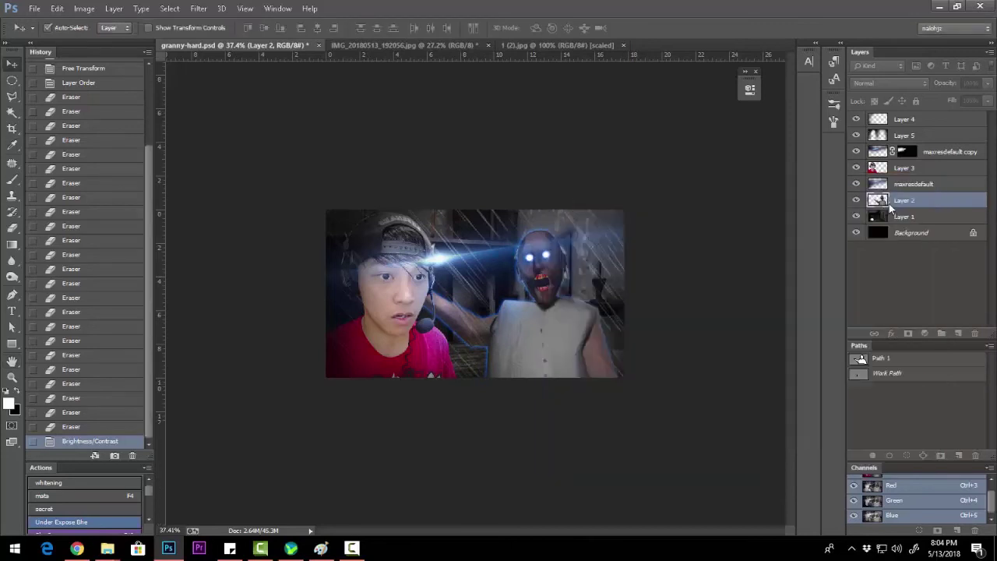
- Reopen Layer 2's outer glow settings and confirm them unchanged
double_click(941, 202)
left_click(592, 370)
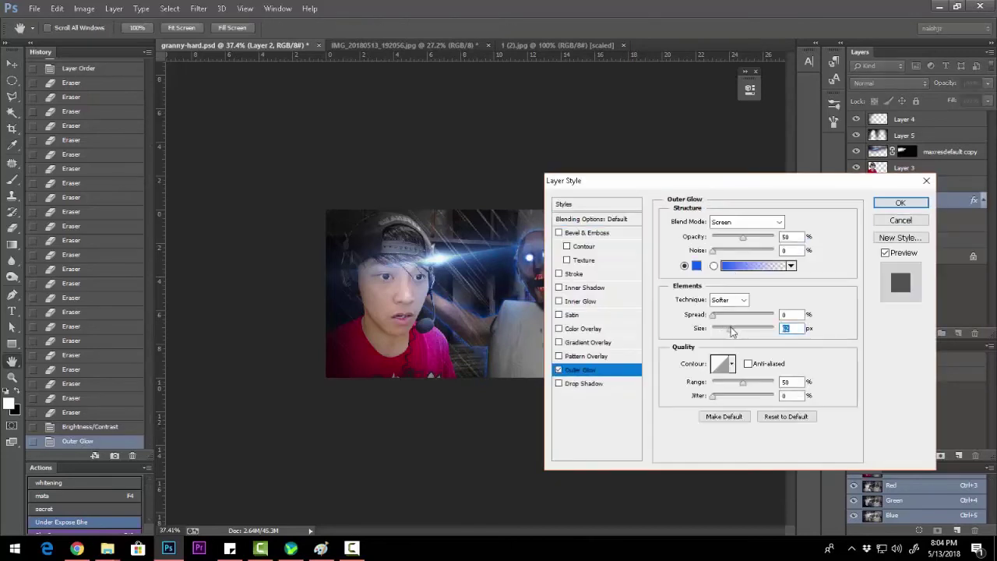
left_click(892, 202)
scroll(566, 318, "down", 3)
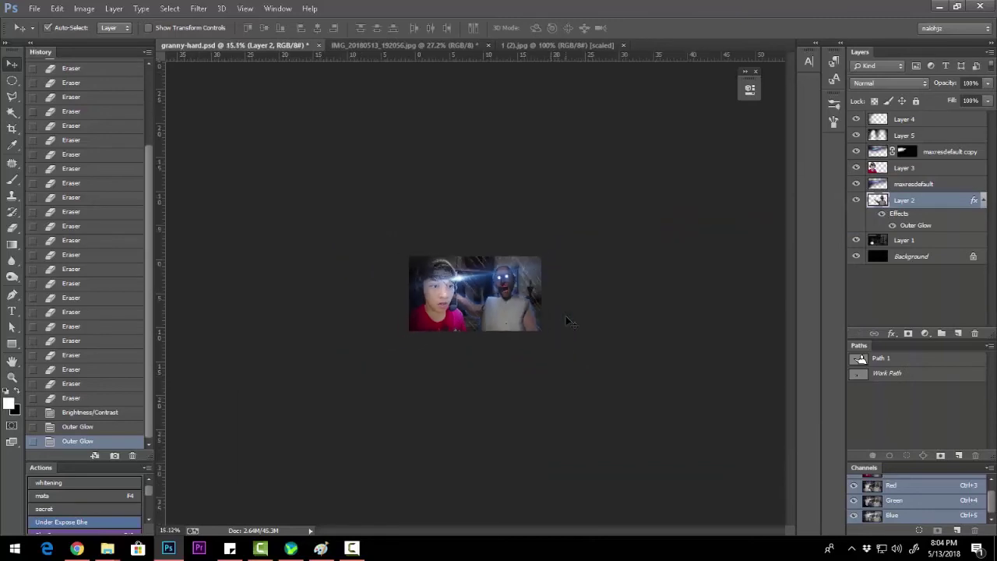
scroll(566, 318, "up", 4)
key("v")
left_click(902, 168)
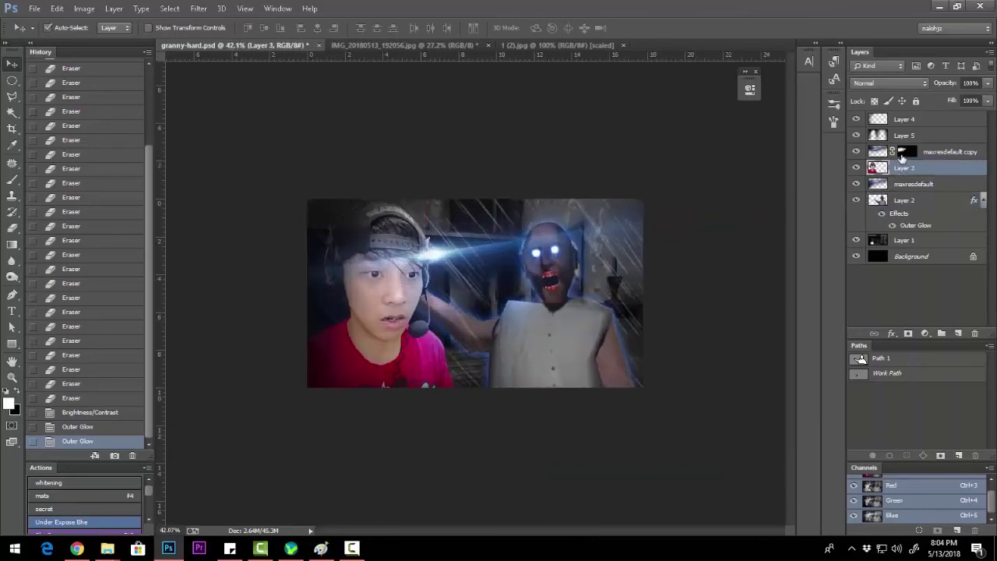
- Erase the light beam over the boy's cap on the maxresdefault copy layer
left_click(856, 153)
left_click(856, 153)
left_click(877, 152)
key("e")
mouse_move(378, 248)
left_mouse_down()
mouse_move(289, 257)
mouse_move(330, 241)
mouse_move(474, 268)
left_mouse_up()
left_click_drag(374, 280, 335, 257)
- Duplicate Layer 3 and apply a Curves adjustment to the copy
left_click(904, 167)
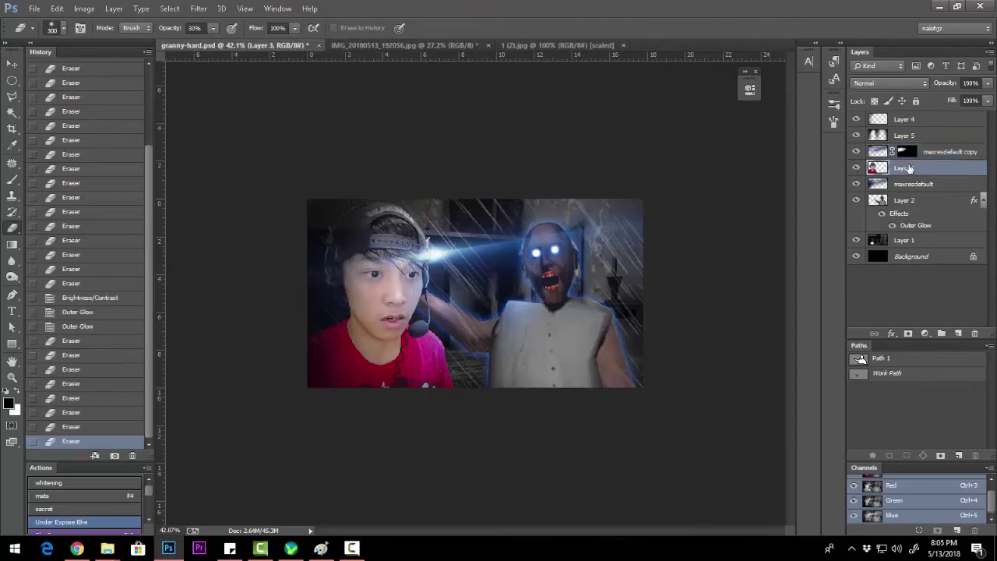
key("ctrl+j")
left_click(84, 8)
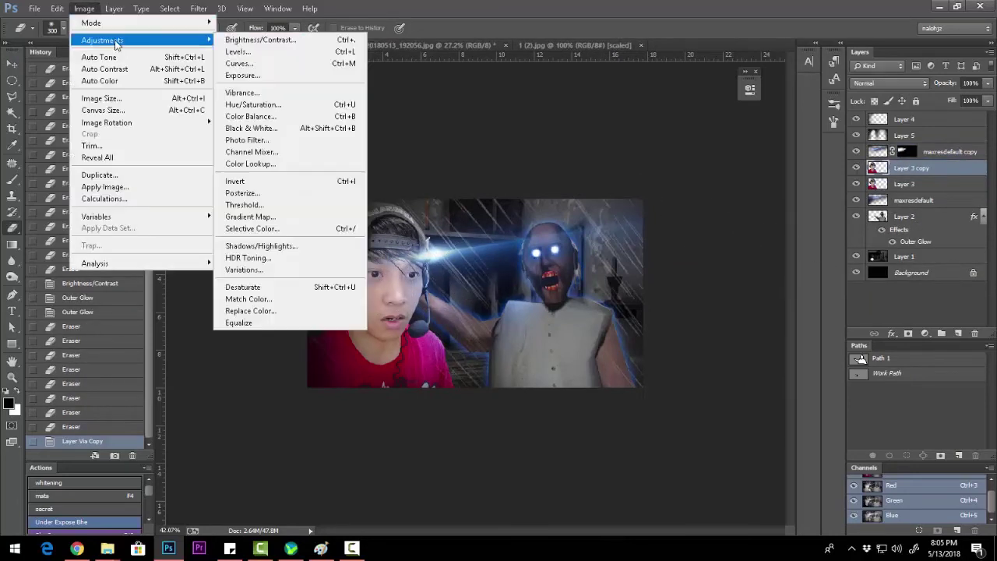
left_click(327, 57)
key("Return")
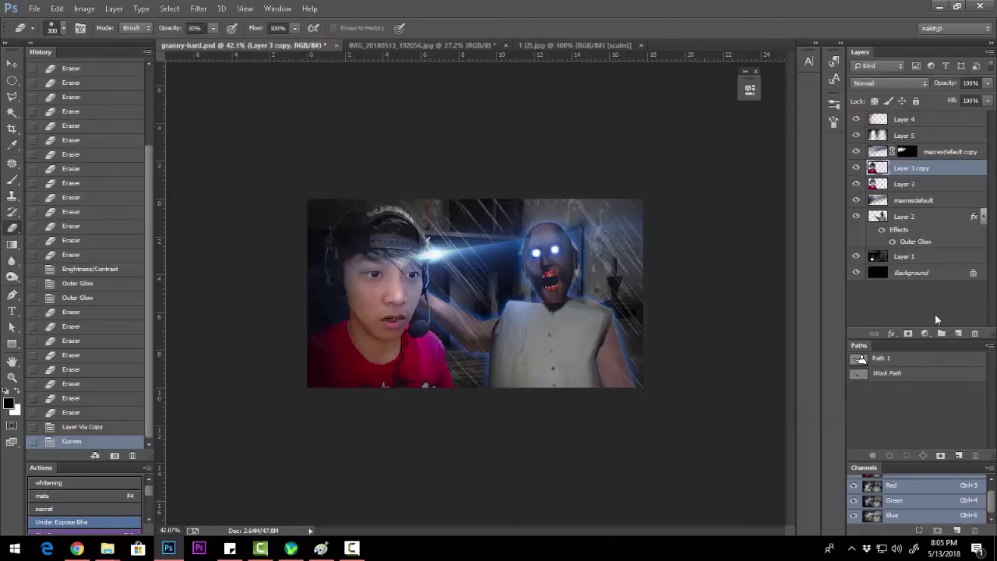
- Mask the Curves copy over the boy's face and body, then merge it into Layer 3
left_click(909, 333)
left_click_drag(460, 296, 335, 268)
mouse_move(375, 306)
left_mouse_down()
mouse_move(329, 267)
mouse_move(316, 383)
mouse_move(351, 261)
left_mouse_up()
key("bracketright")
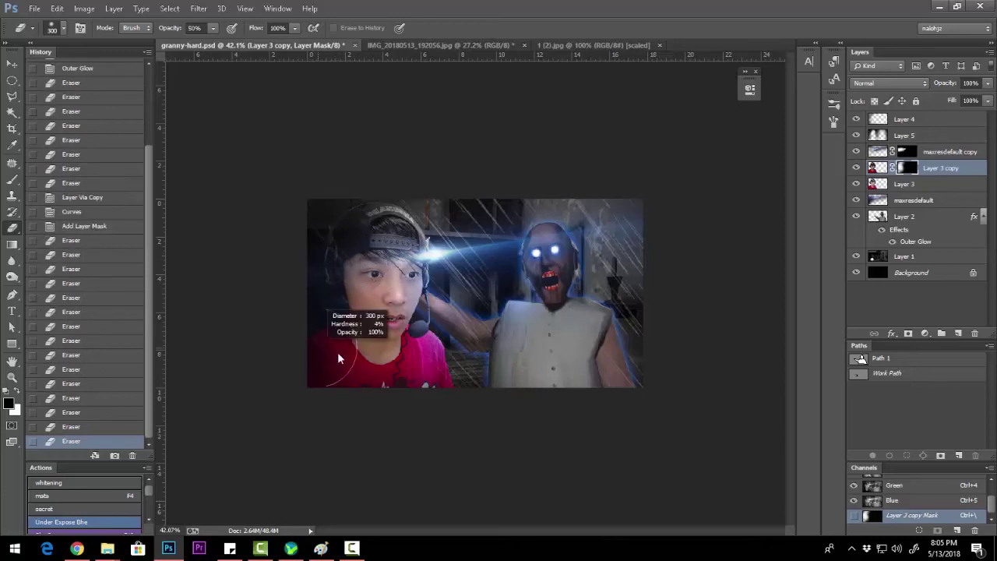
left_click_drag(333, 329, 428, 423)
key("ctrl+e")
- Soften parts of the image with the Blur tool
scroll(495, 307, "up", 4)
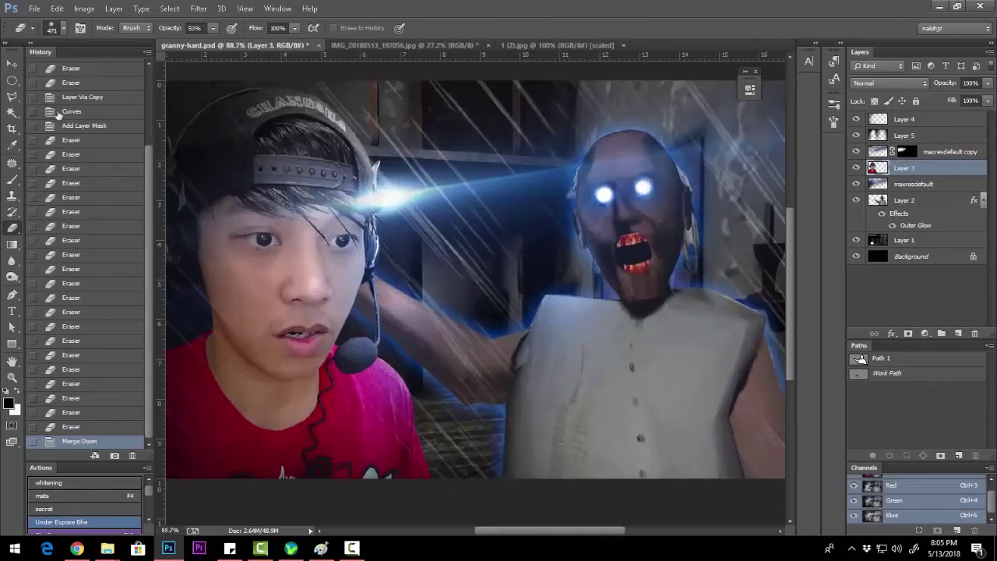
left_click(14, 265)
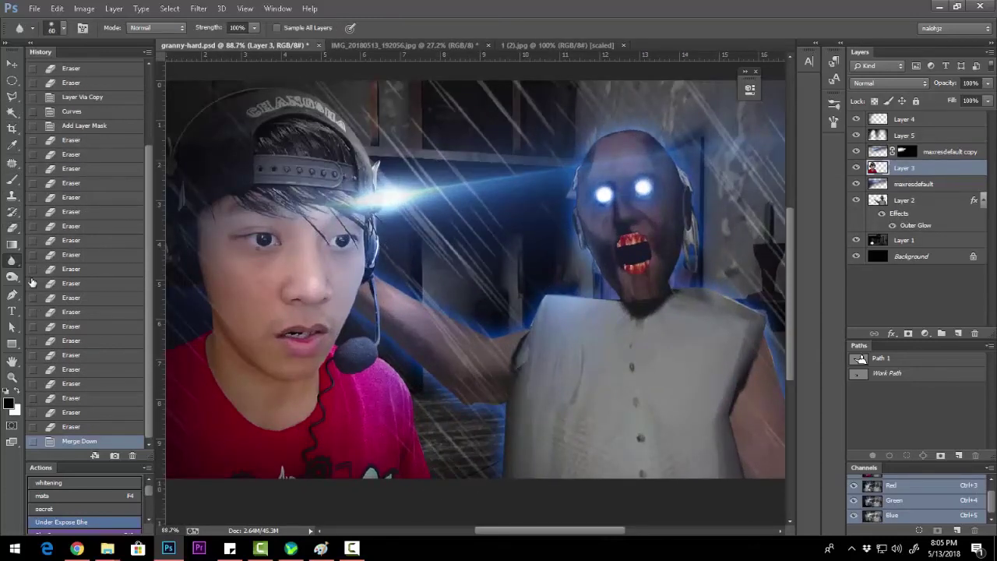
left_click_drag(417, 431, 410, 380)
scroll(494, 363, "down", 3)
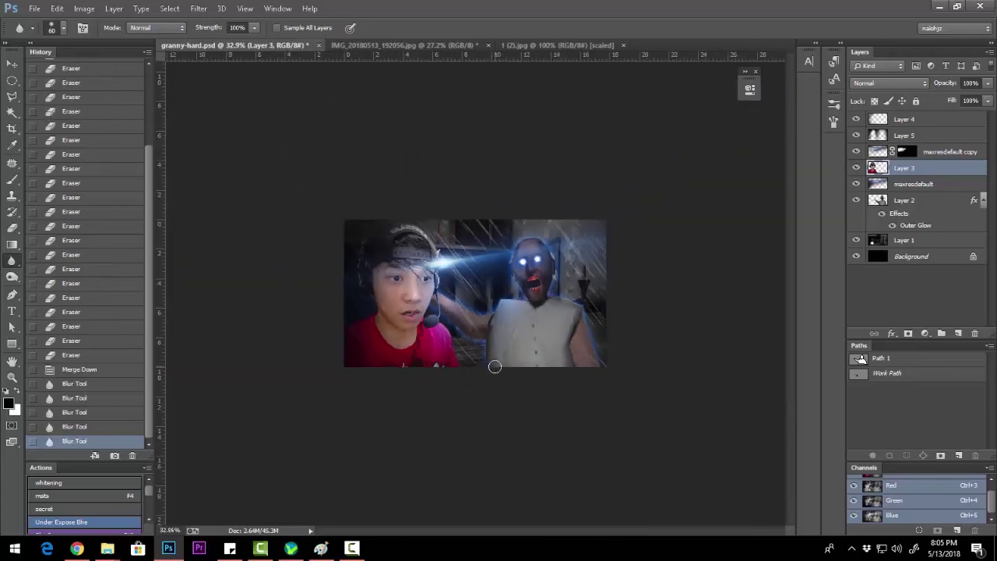
scroll(537, 366, "up", 1)
- Stretch the maxresdefault layer horizontally with Free Transform
key("ctrl+t")
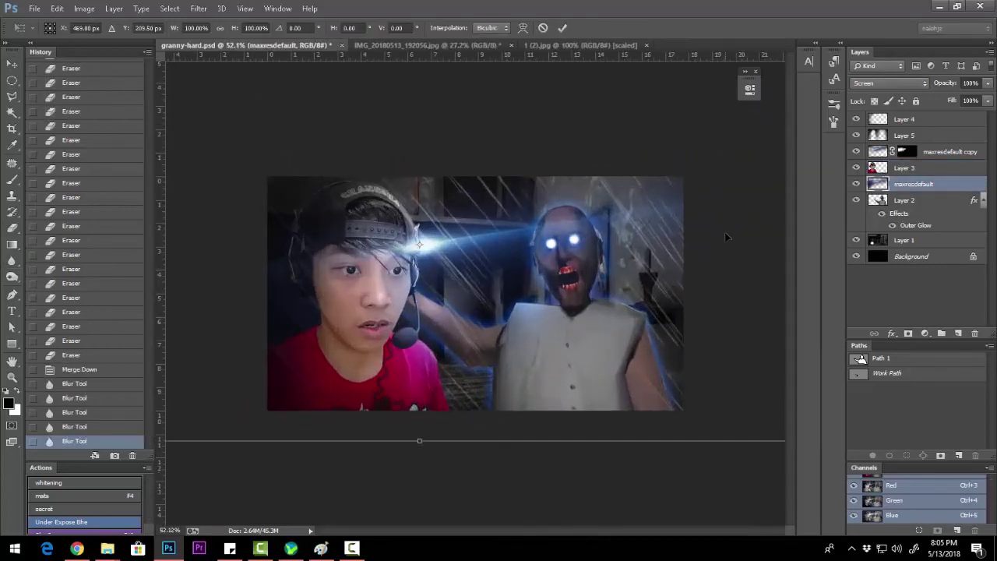
scroll(724, 234, "down", 2)
left_click_drag(735, 266, 683, 266)
key("Return")
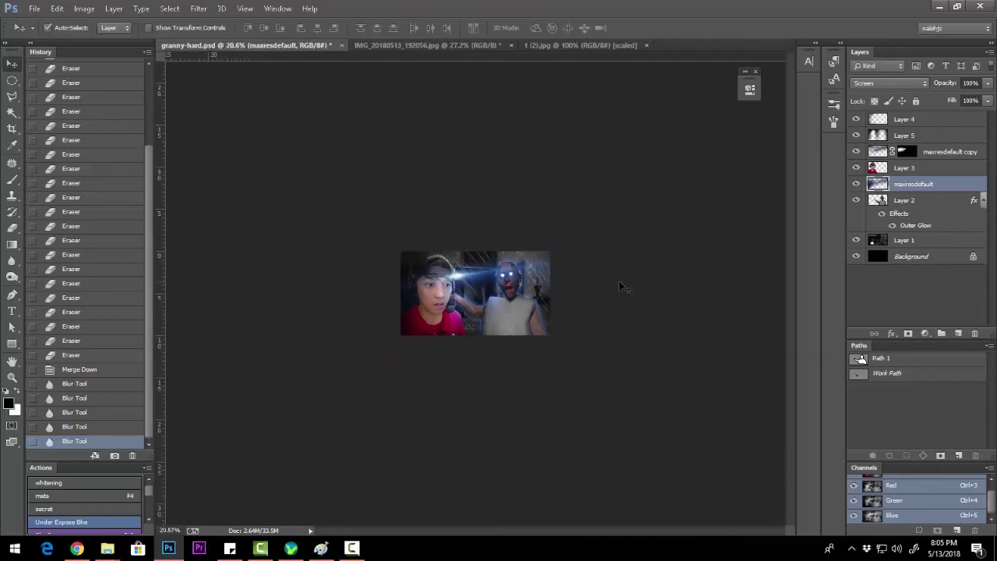
scroll(619, 284, "up", 2)
- Brighten Granny's Layer 2 to brightness 55 with Brightness/Contrast
left_click(904, 201)
key("ctrl+t")
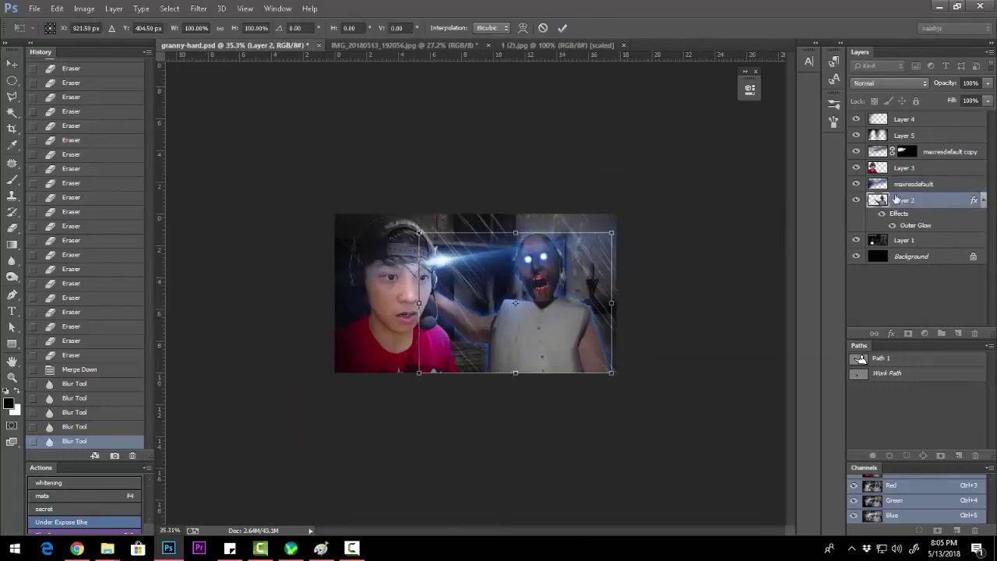
key("Return")
key("ctrl+shift+b")
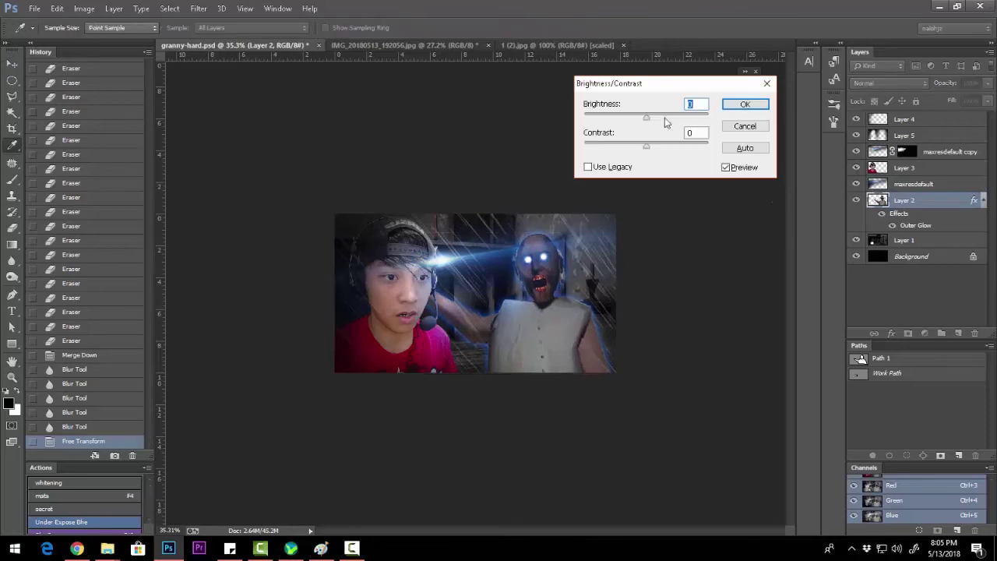
mouse_move(646, 115)
left_mouse_down()
mouse_move(675, 124)
mouse_move(669, 149)
left_mouse_up()
key("Return")
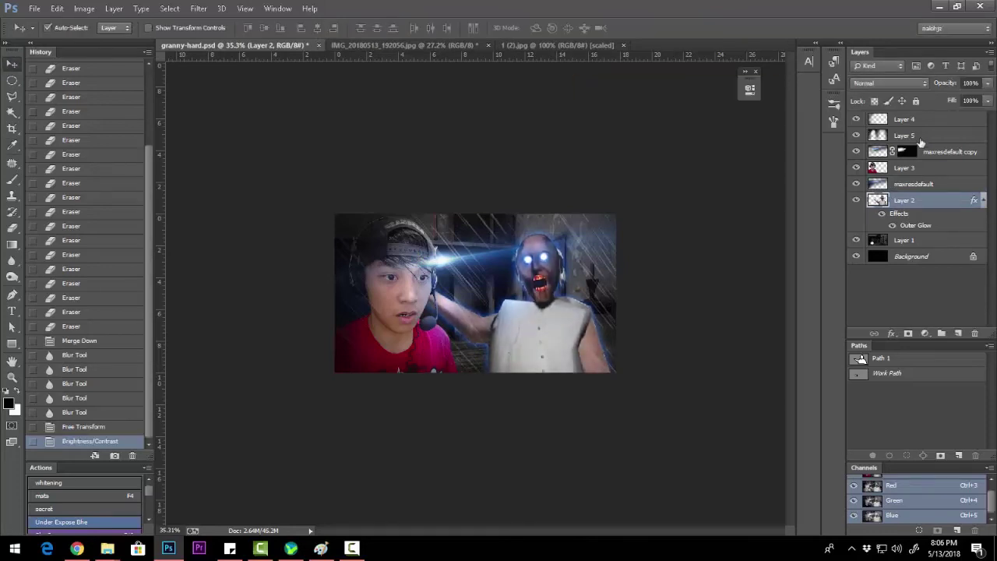
- Brush dark vignette edges on Layer 4 with a larger brush at 30% opacity
left_click(903, 119)
key("b")
right_click(499, 280, "shift")
key("bracketright")
key("bracketright")
key("3")
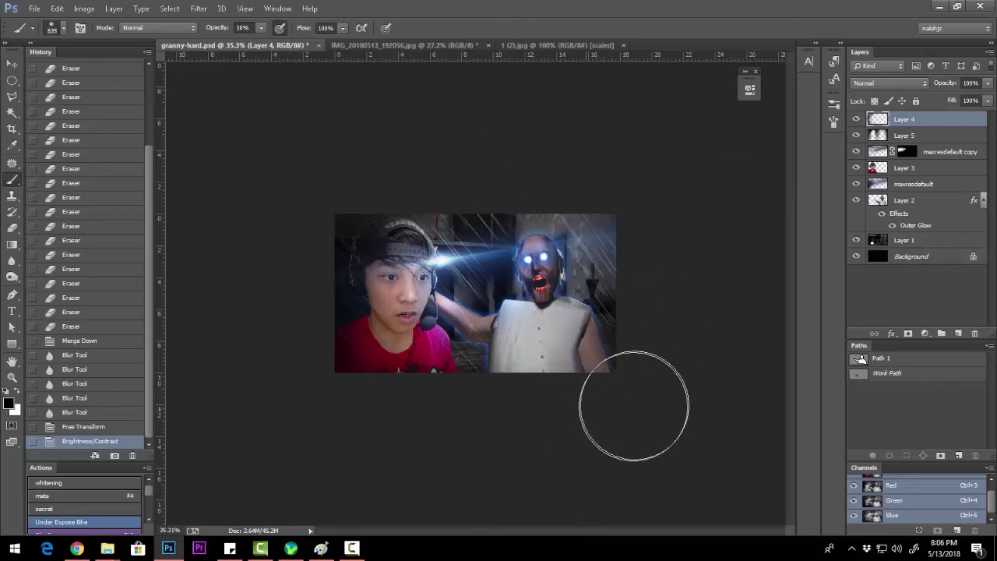
mouse_move(635, 400)
left_mouse_down()
mouse_move(646, 267)
mouse_move(624, 155)
left_mouse_up()
mouse_move(668, 223)
left_mouse_down()
mouse_move(294, 395)
mouse_move(378, 127)
mouse_move(445, 174)
mouse_move(657, 372)
mouse_move(600, 418)
mouse_move(614, 436)
mouse_move(493, 143)
mouse_move(691, 194)
mouse_move(708, 345)
left_mouse_up()
- Try a red ff0000 outer glow on Layer 2, then discard it to keep the blue glow
scroll(708, 345, "down", 1)
left_click(935, 201)
double_click(934, 201)
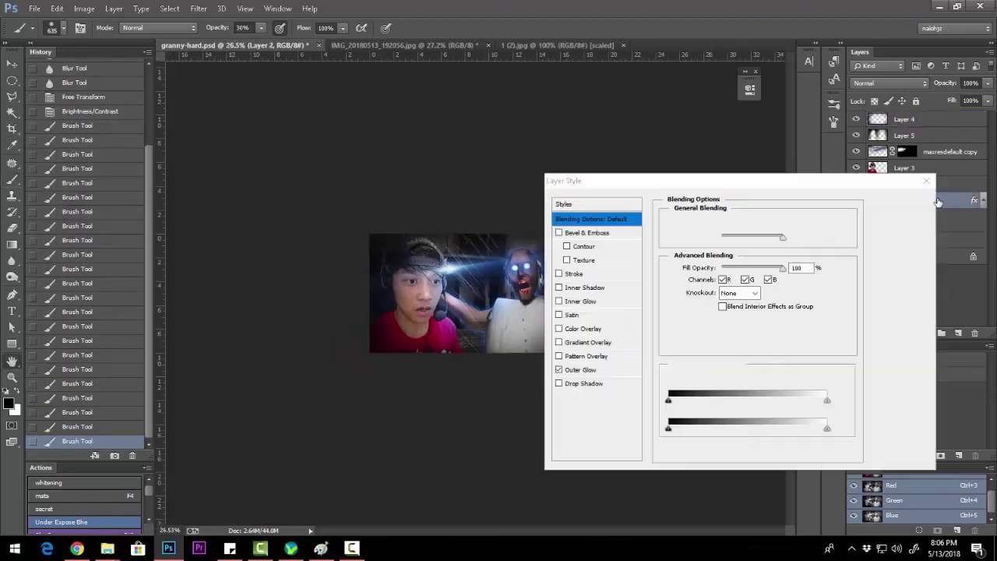
left_click(581, 370)
left_click(700, 264)
type("ff0000")
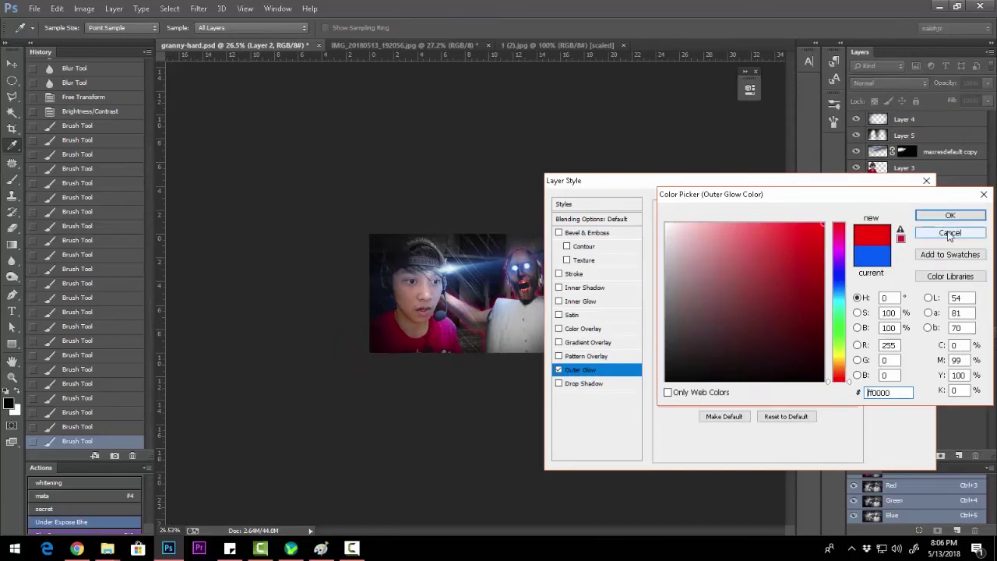
left_click(950, 233)
left_click(886, 201)
- Reselect Layer 2 and set the brush blend mode to Vivid Light
scroll(557, 362, "up", 3)
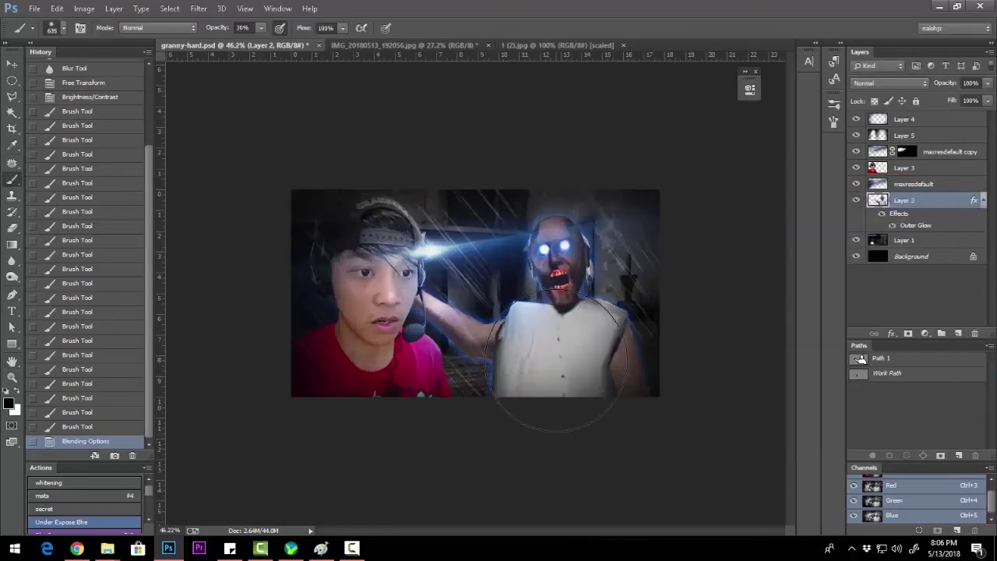
scroll(558, 362, "down", 2)
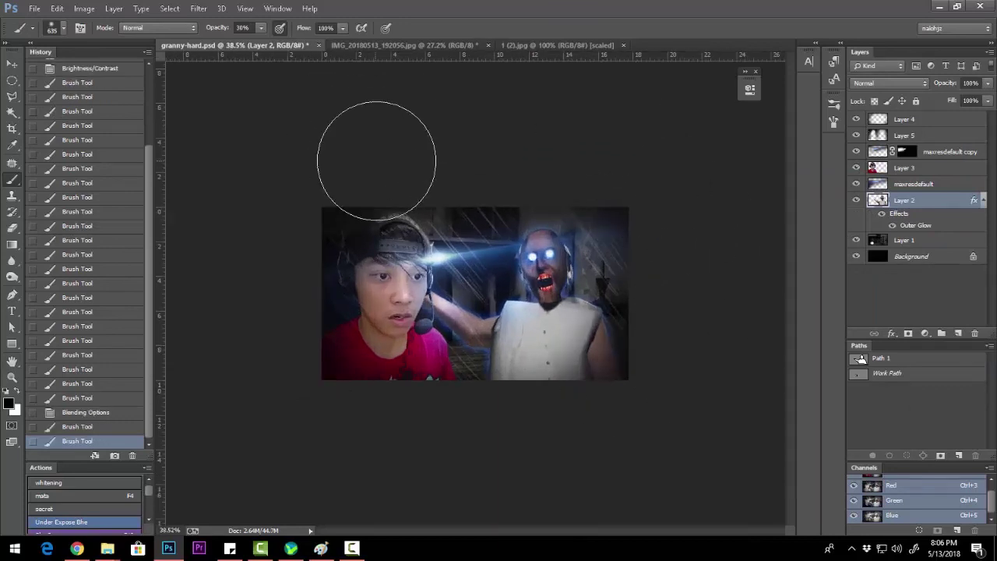
left_click(904, 119)
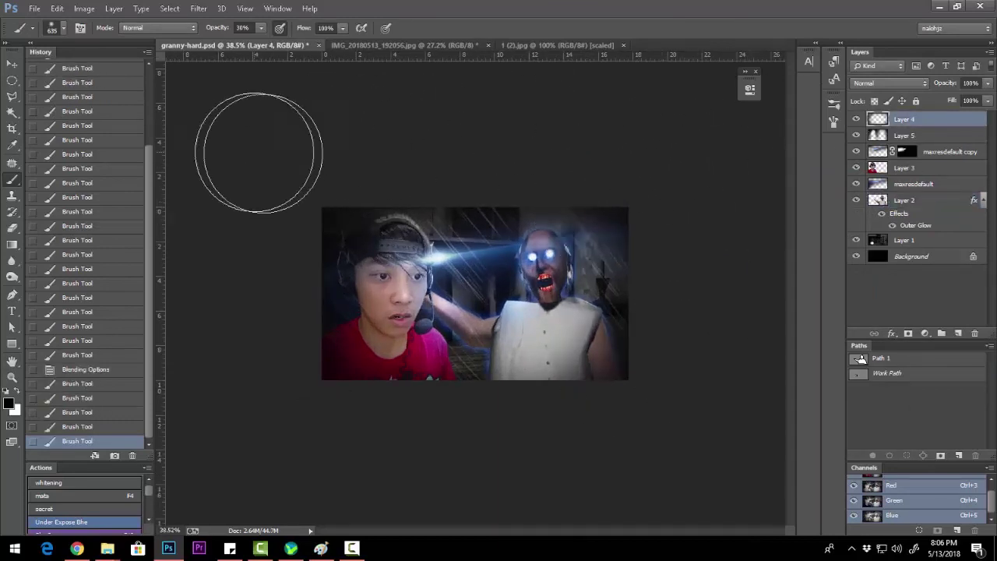
scroll(559, 263, "up", 2)
scroll(750, 199, "down", 1)
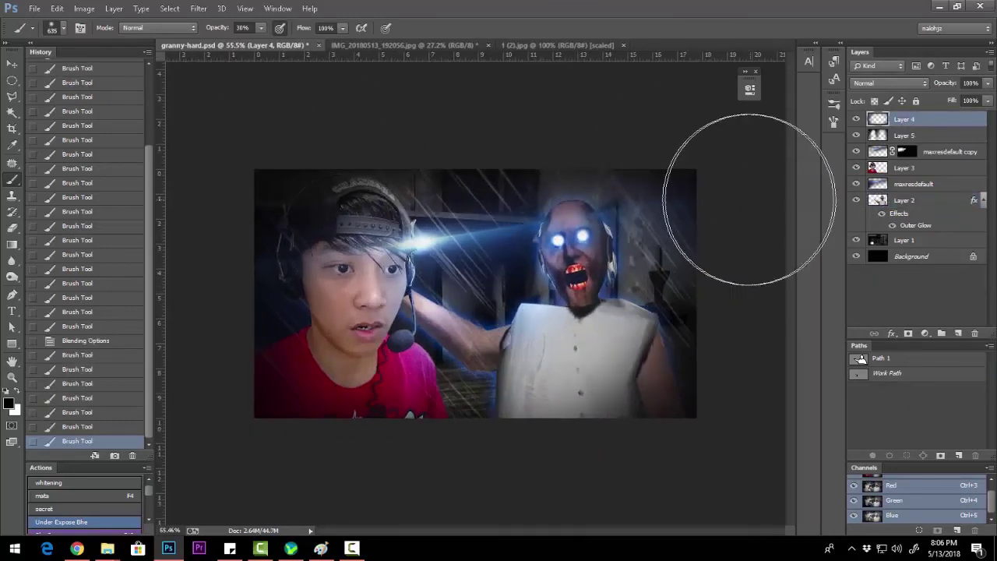
left_click(904, 201)
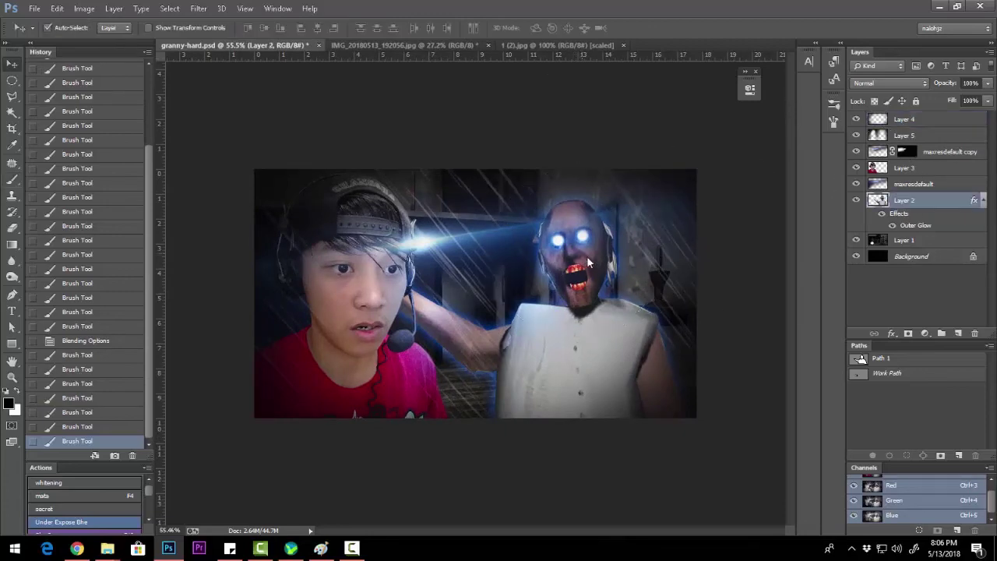
right_click(573, 312, "shift")
left_click(608, 374)
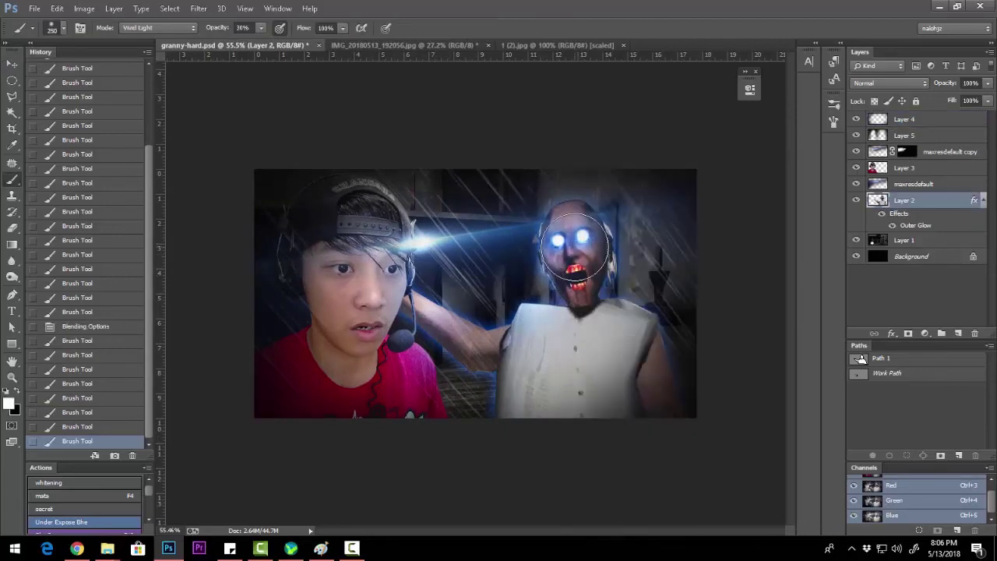